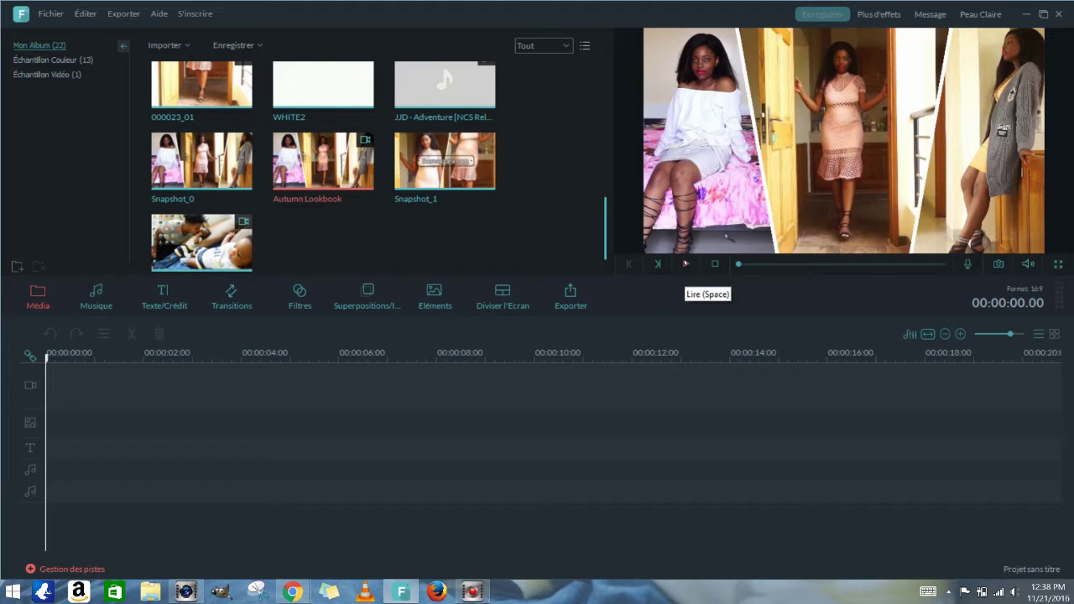
# Step: Play back the Autumn Lookbook video in the preview and look through the clips in the media album
pyautogui.click(684, 263)
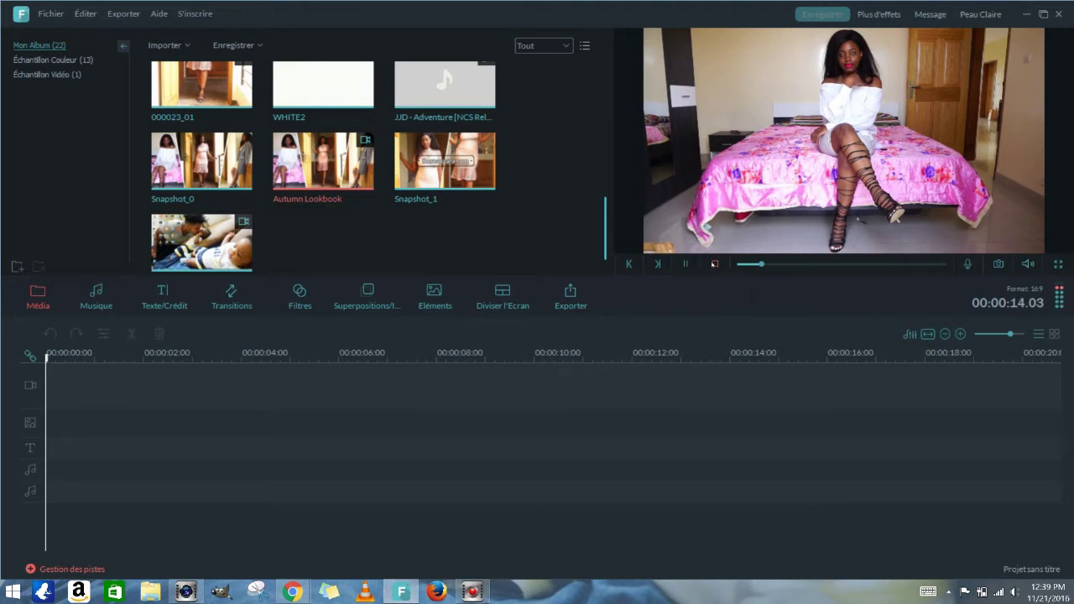
pyautogui.click(714, 263)
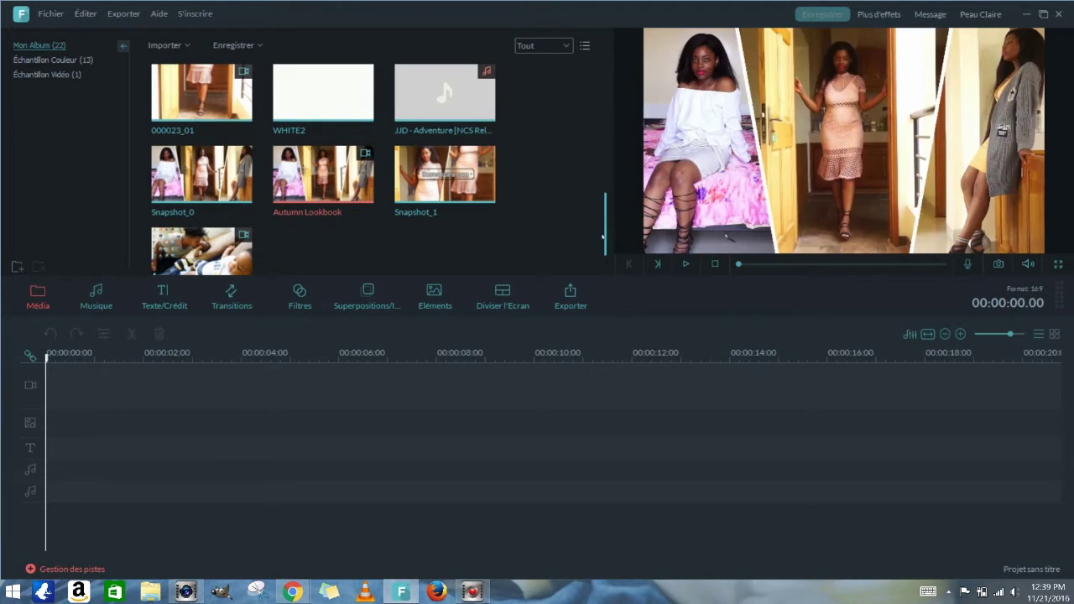
pyautogui.scroll(3, 605, 236)
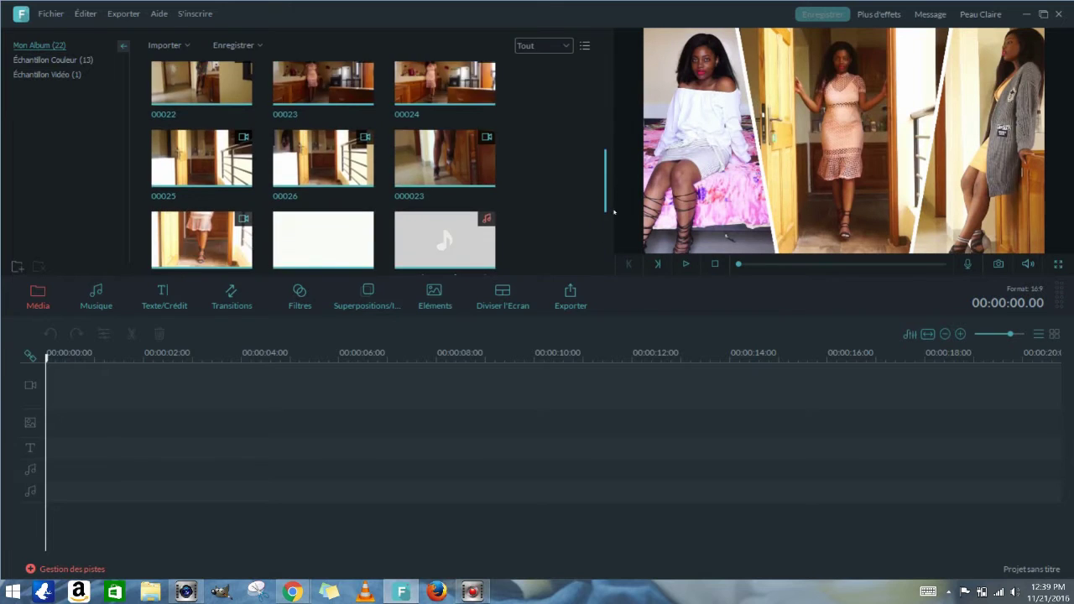
pyautogui.scroll(-4, 608, 239)
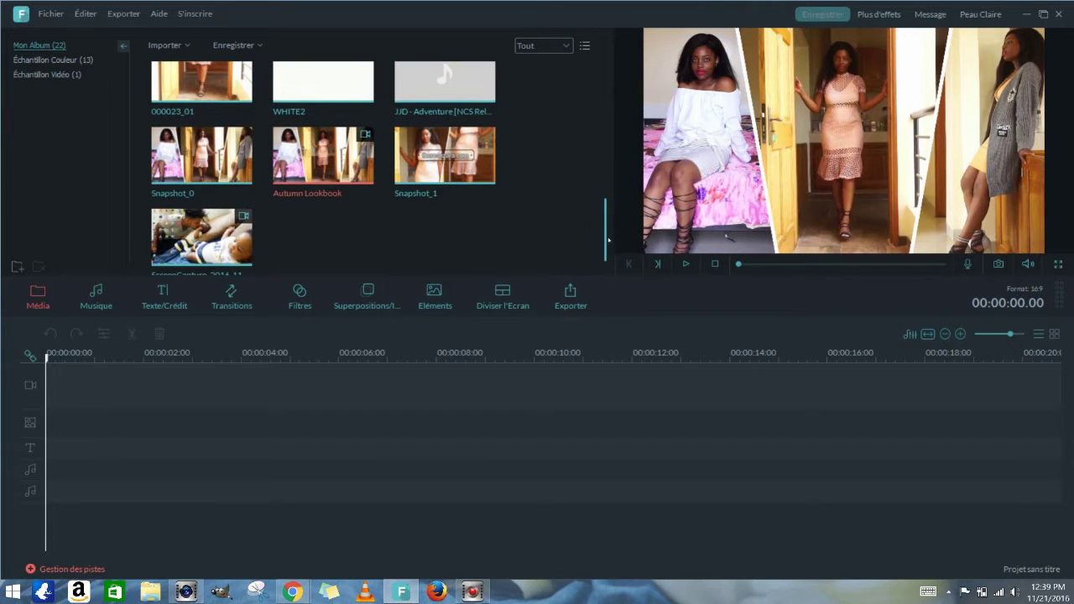
# Step: Try to import the video file Autumn Lookbook.mp4 into the media album
pyautogui.click(187, 47)
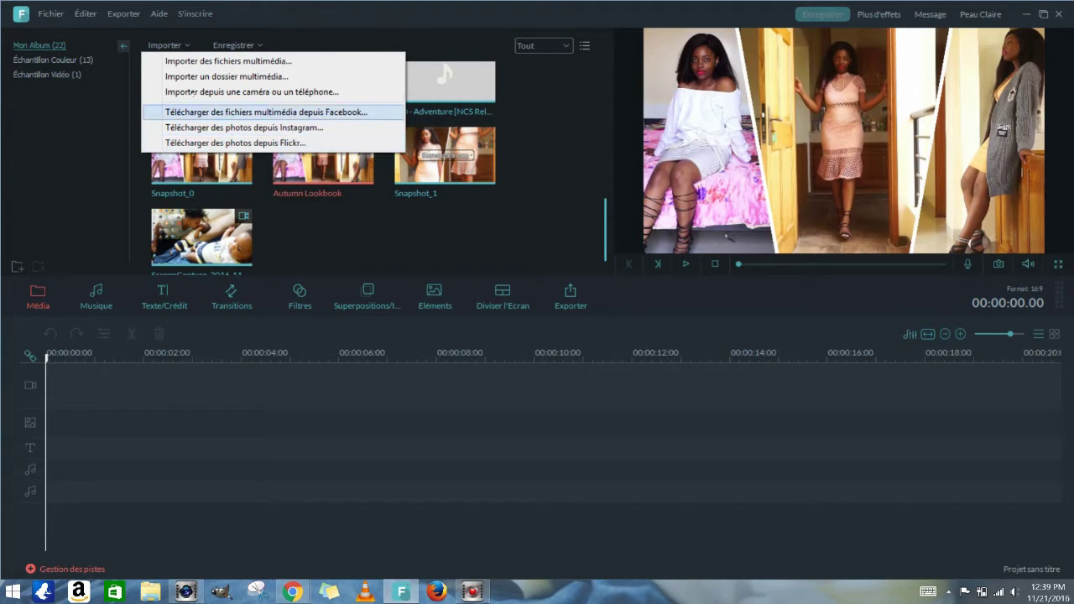
pyautogui.click(228, 61)
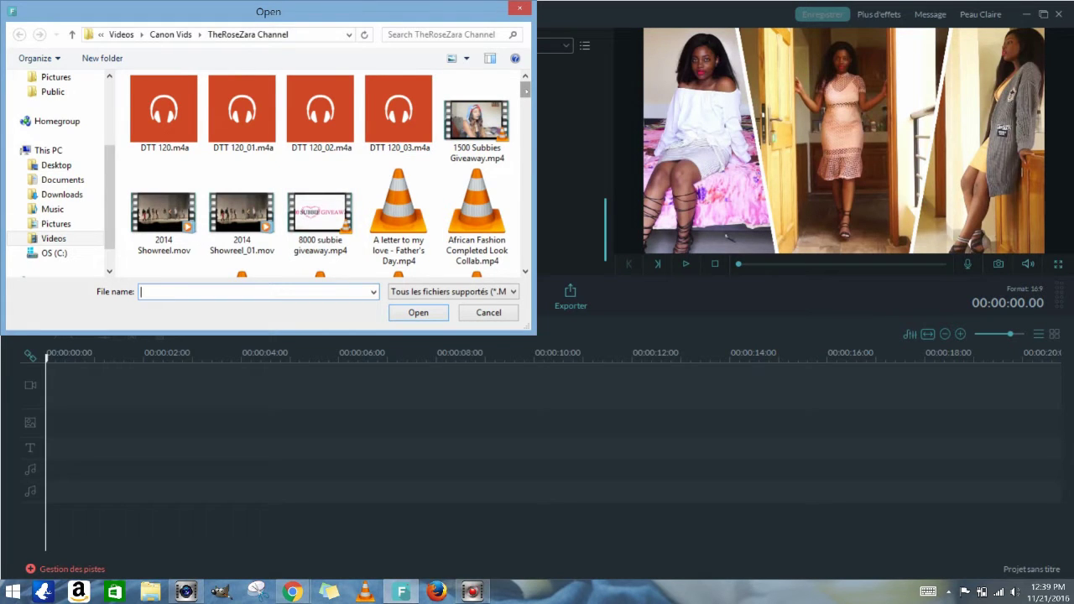
pyautogui.scroll(-4, 531, 107)
pyautogui.scroll(1, 530, 107)
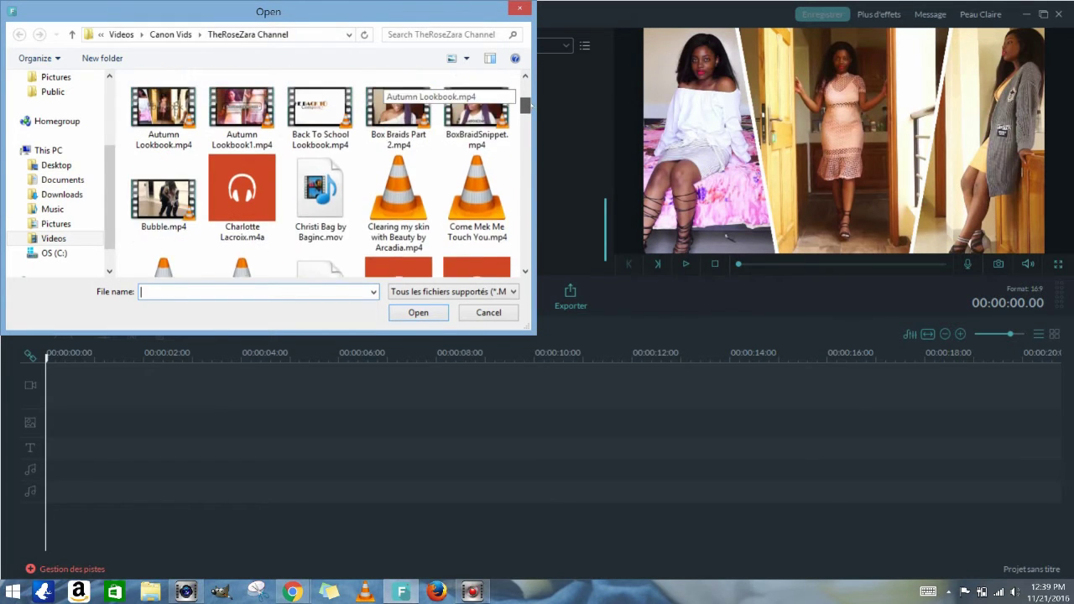
pyautogui.click(164, 139)
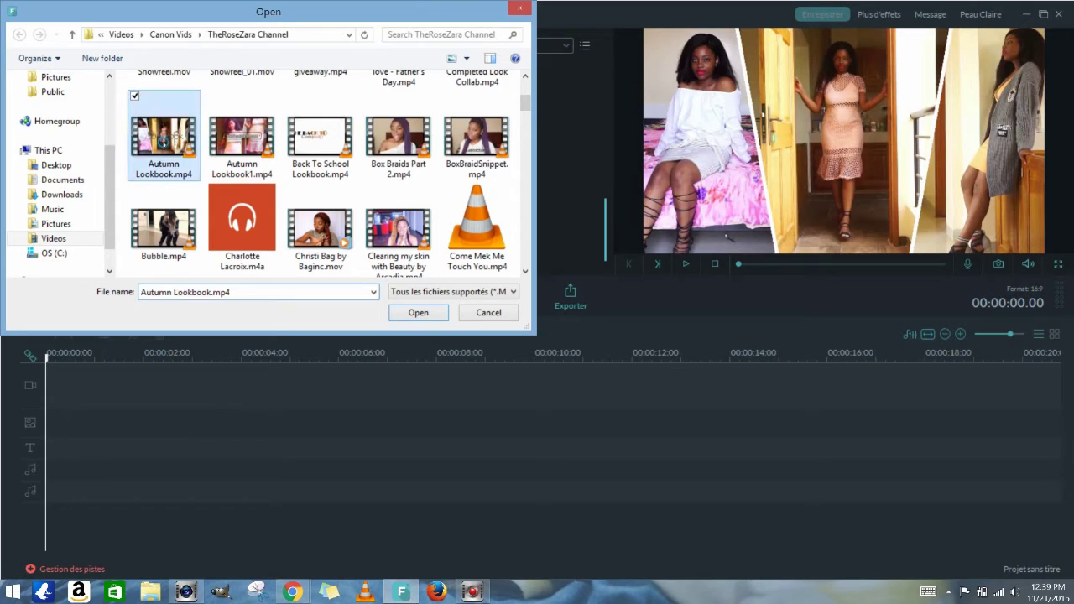
pyautogui.click(420, 312)
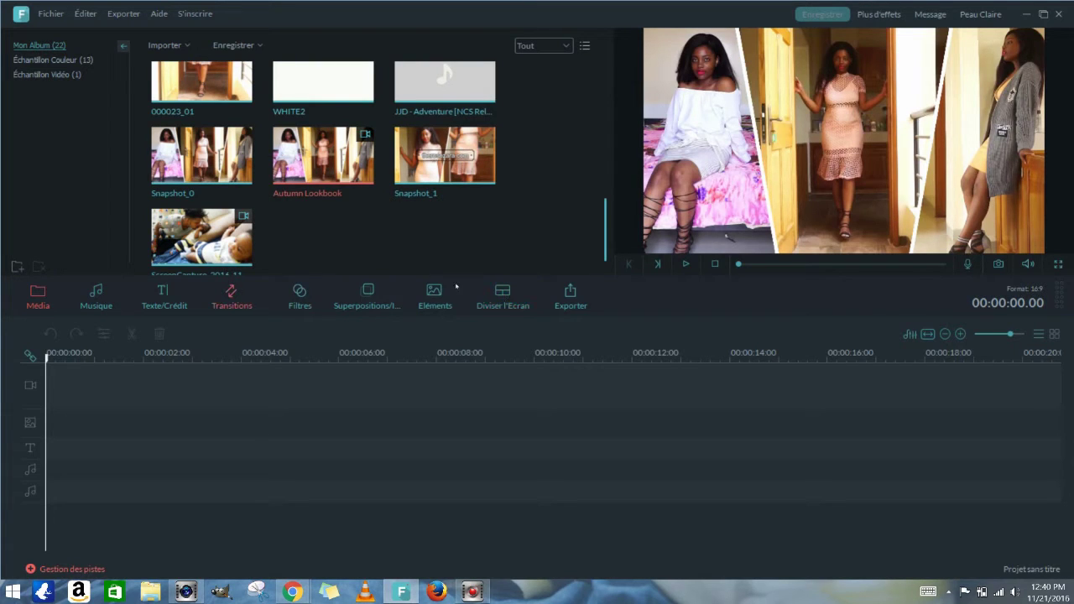
# Step: Preview several split-screen layouts and add the two-part layout with the diagonal divider to the timeline
pyautogui.click(507, 292)
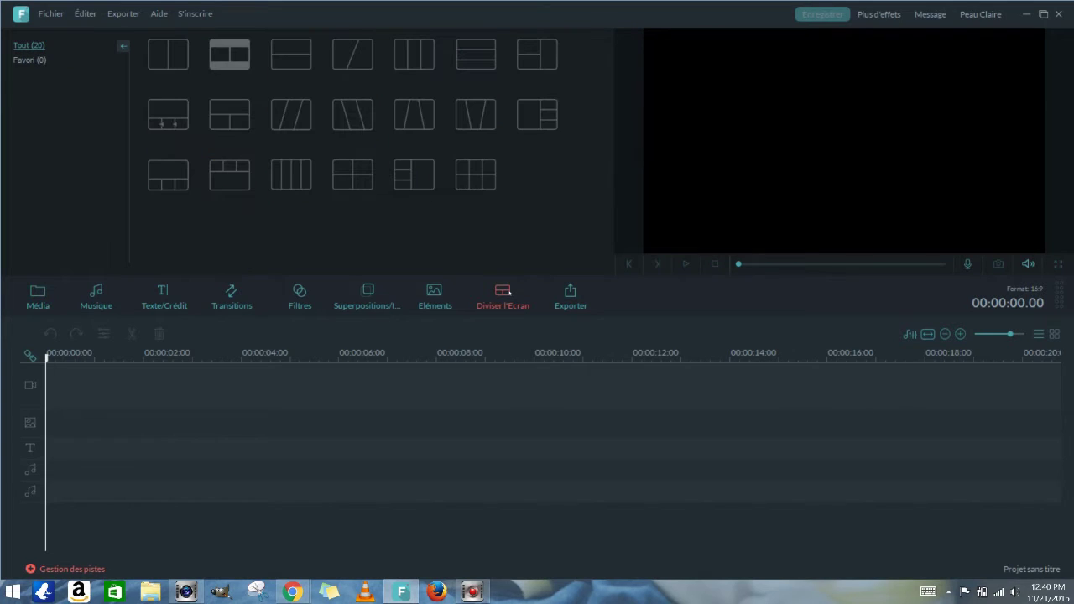
pyautogui.click(338, 63)
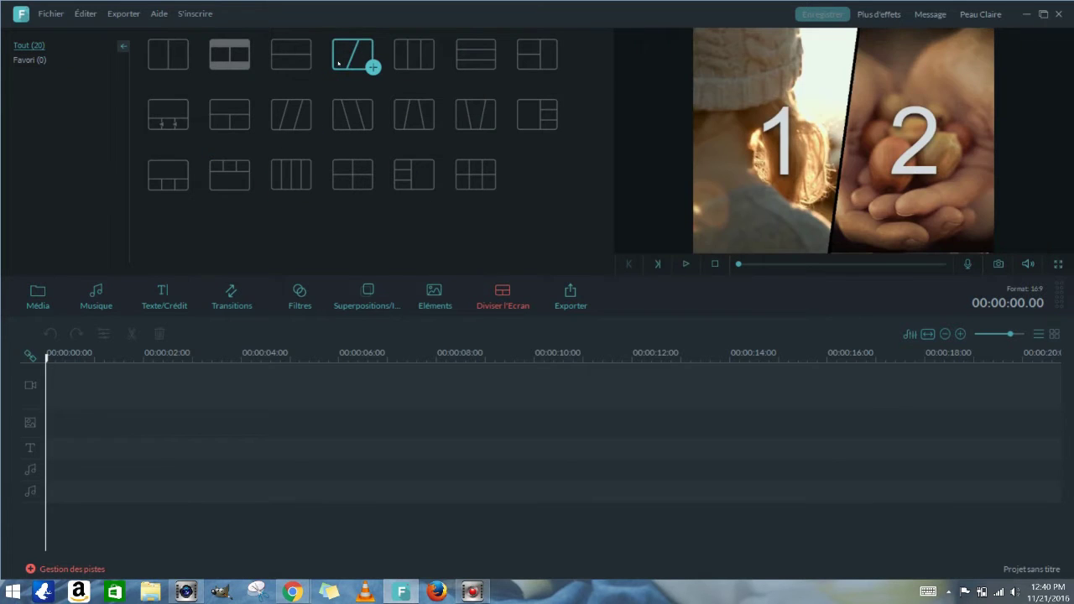
pyautogui.click(353, 113)
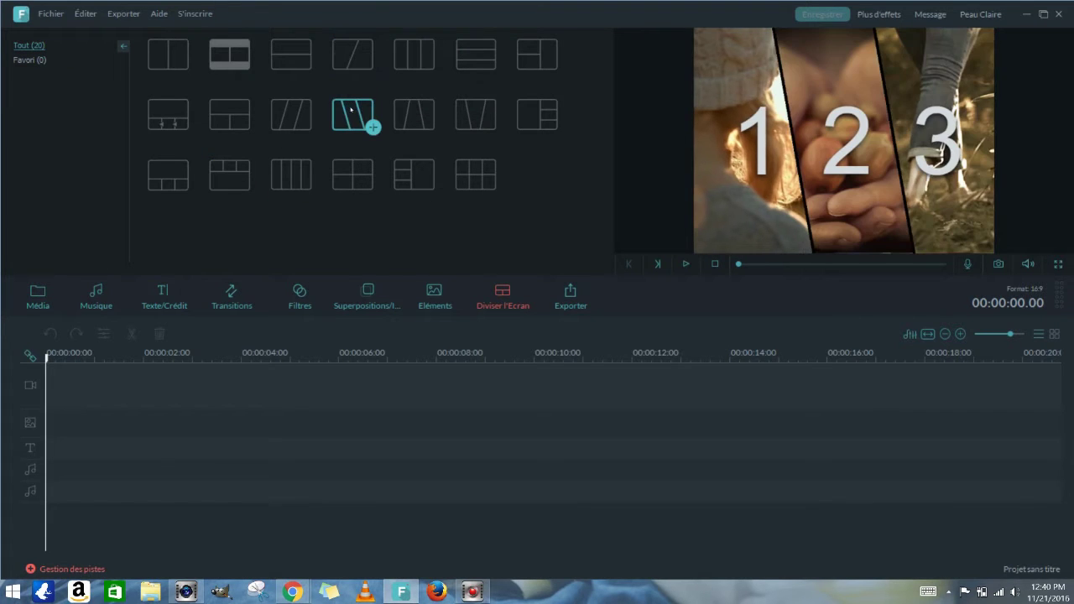
pyautogui.click(413, 116)
pyautogui.click(537, 114)
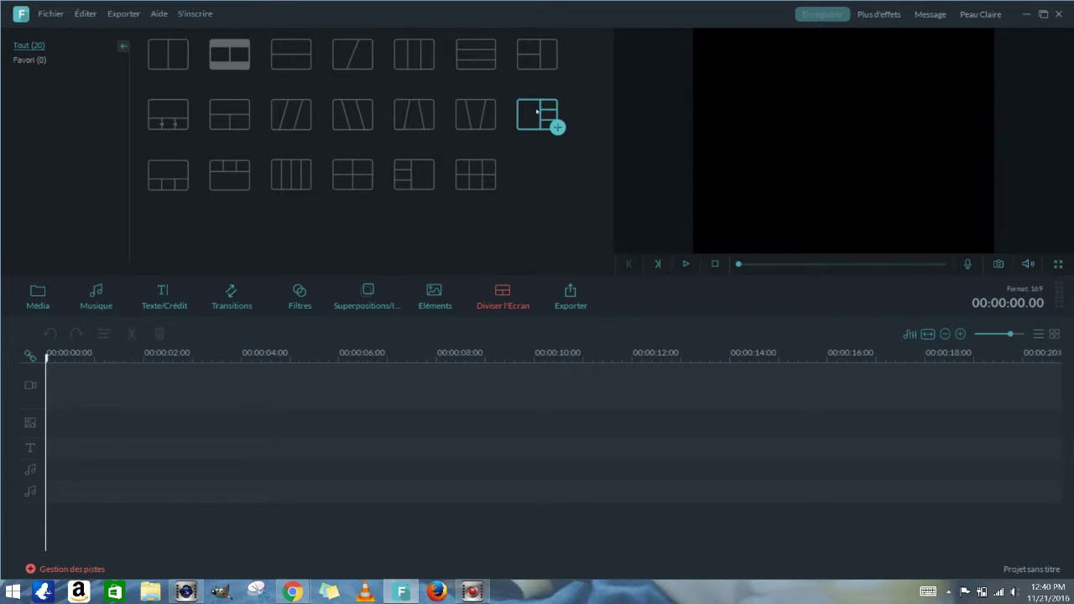
pyautogui.click(528, 55)
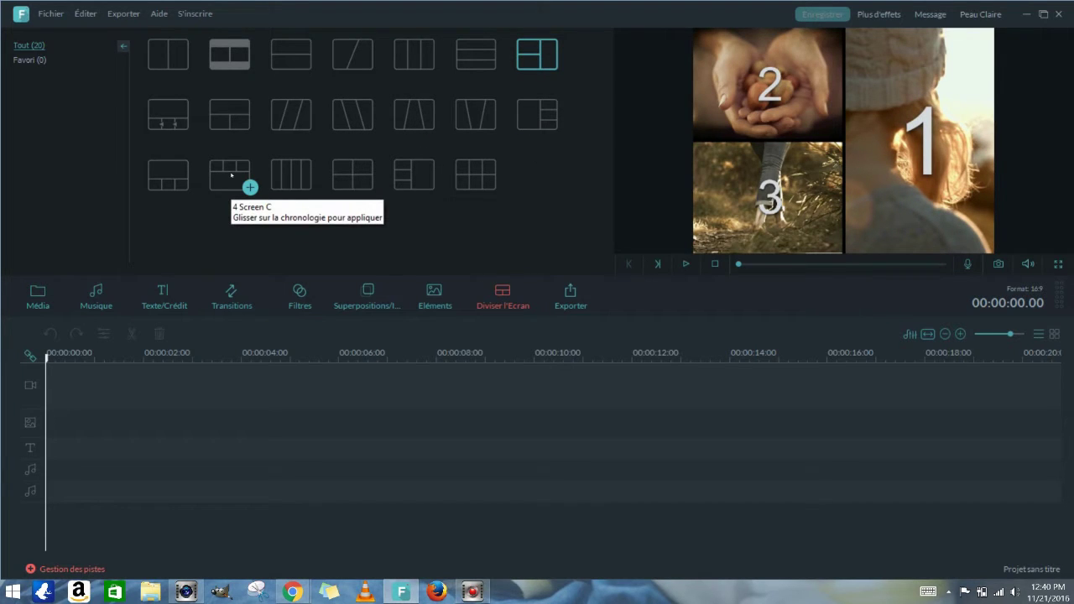
pyautogui.click(354, 58)
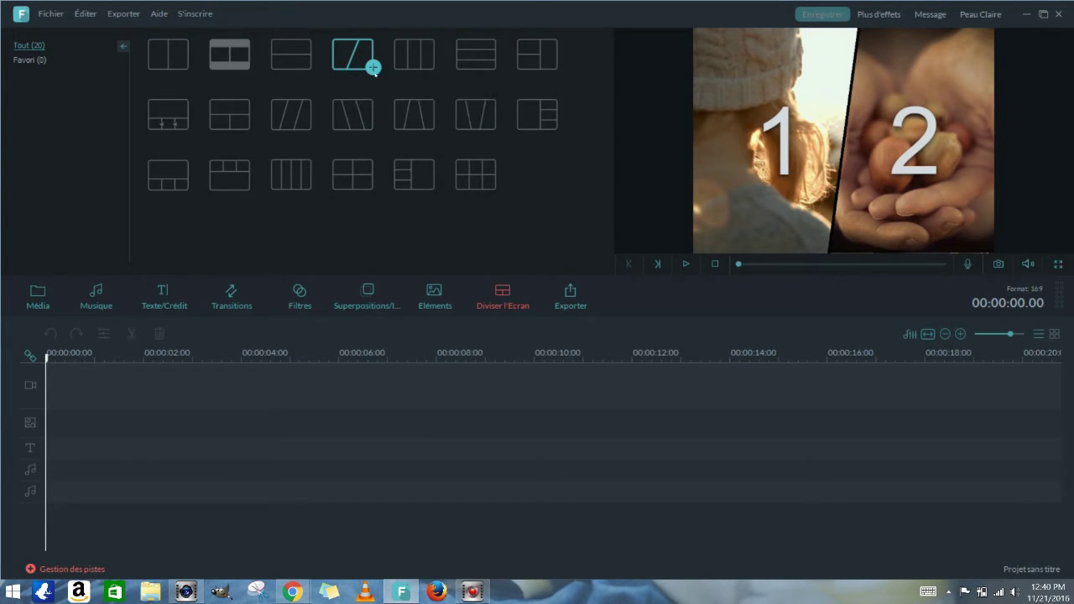
pyautogui.click(373, 67)
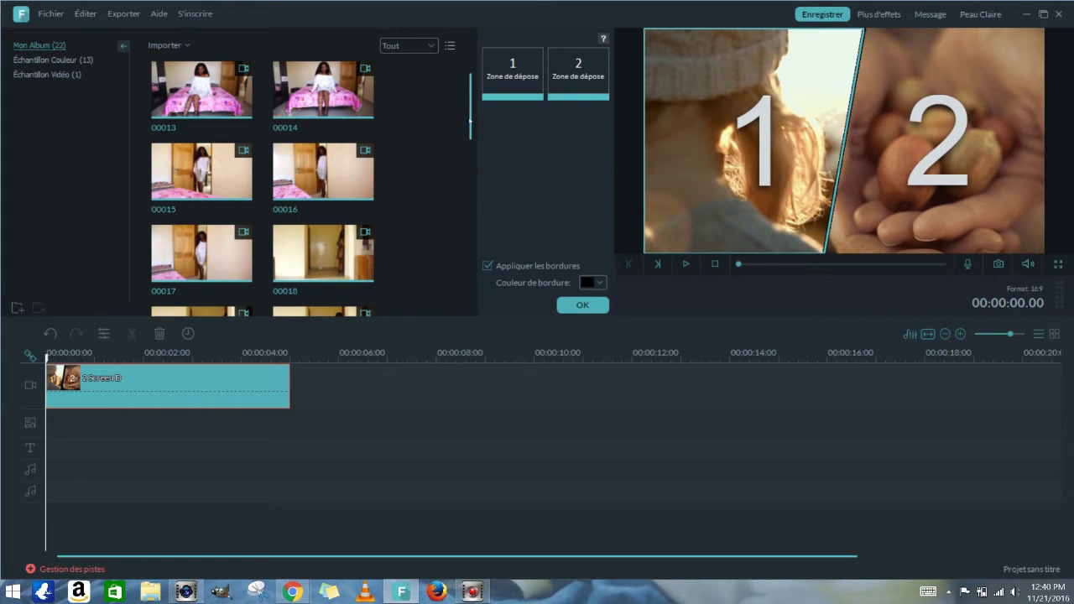
# Step: Fill both split-screen zones with the clip 000023_01, shifting the first zone's start point further into the clip
pyautogui.moveTo(470, 122); pyautogui.dragTo(500, 289)
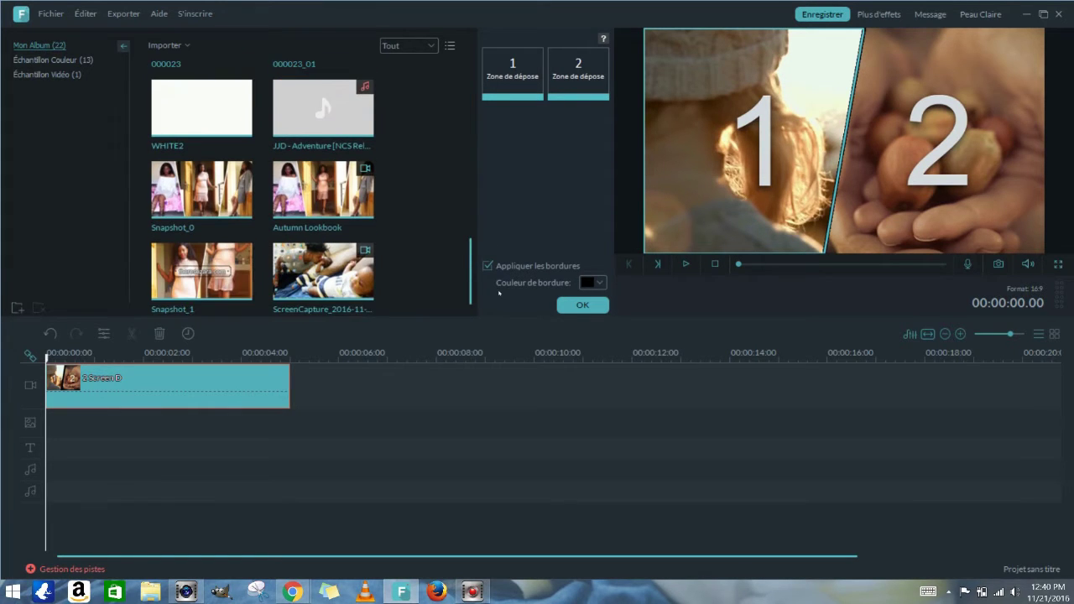
pyautogui.scroll(2, 319, 184)
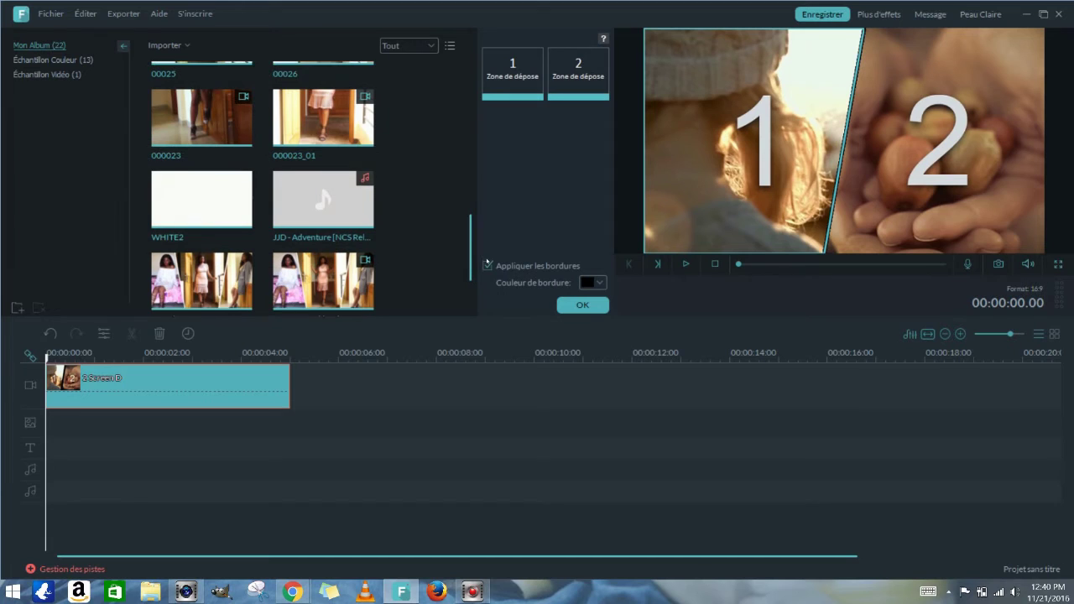
pyautogui.click(317, 151)
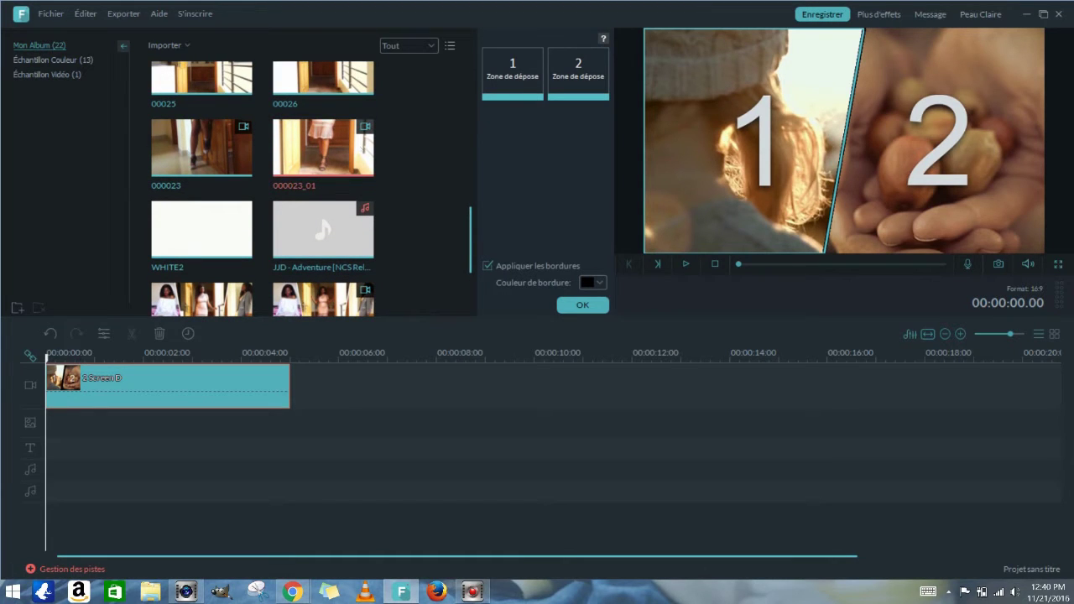
pyautogui.click(513, 77)
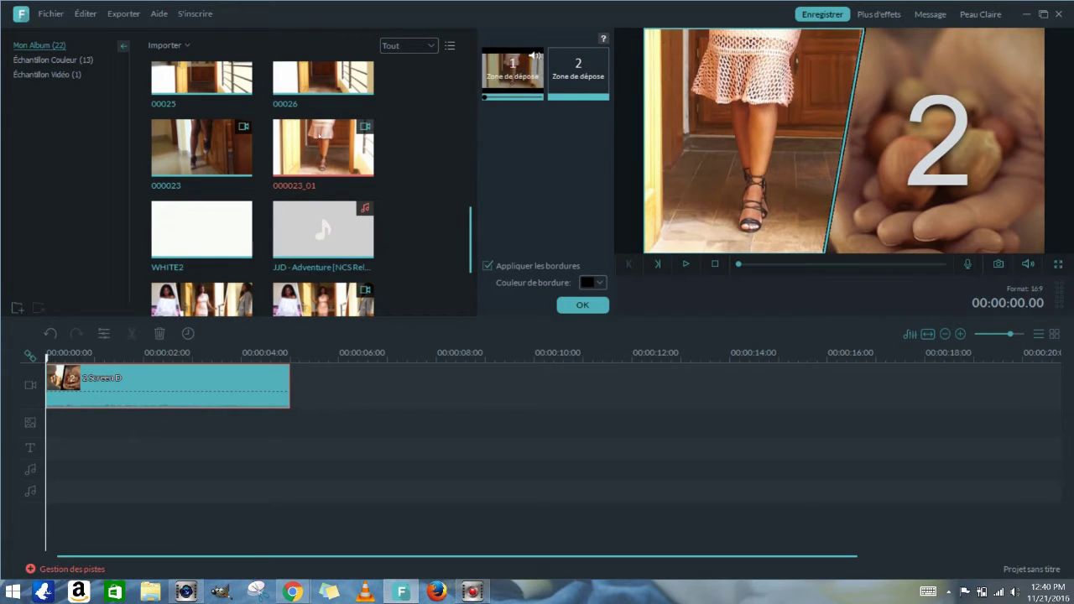
pyautogui.click(574, 78)
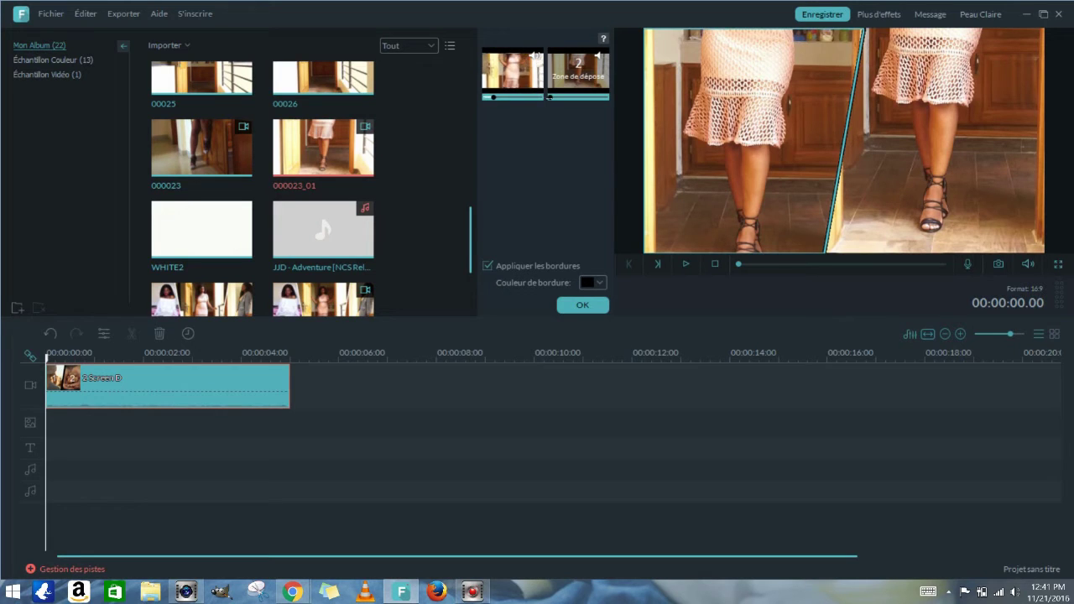
# Step: Preview the split screen and mute the sound of the clip in zone 1
pyautogui.click(686, 264)
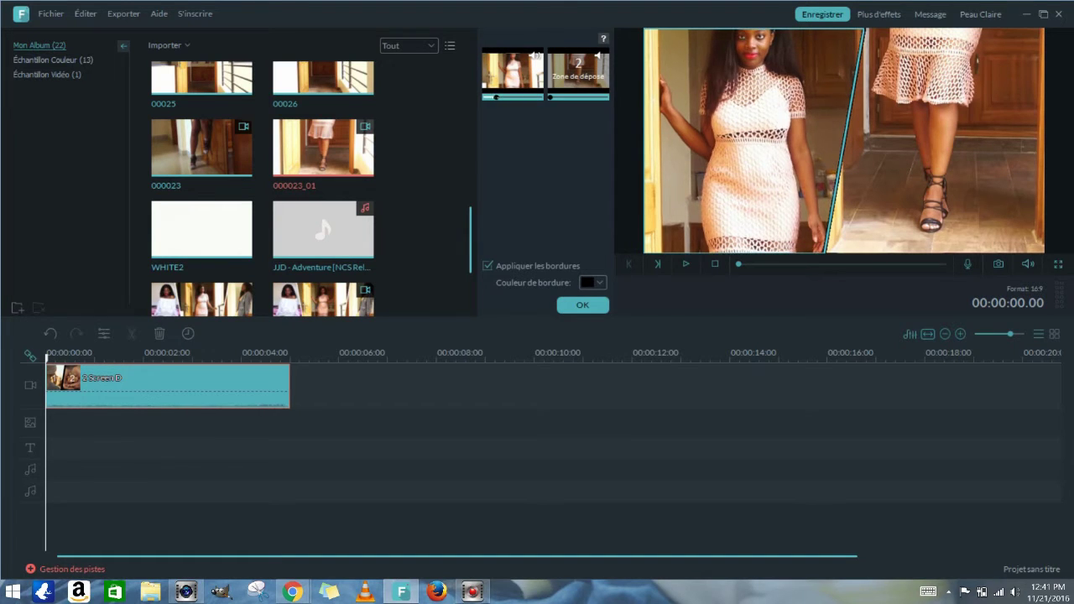
pyautogui.moveTo(507, 71); pyautogui.dragTo(579, 72)
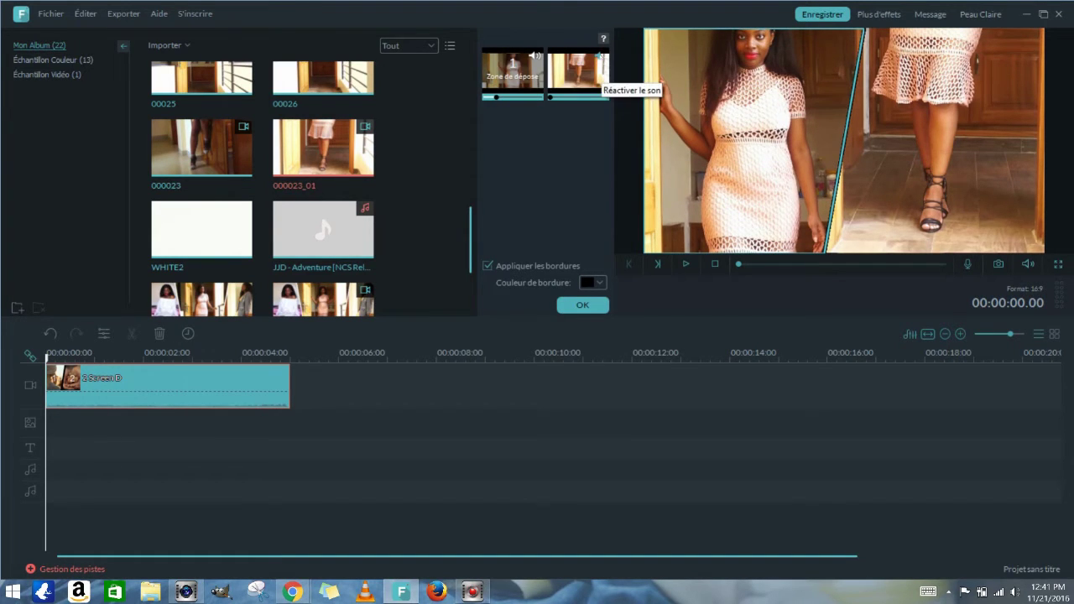
pyautogui.moveTo(584, 72); pyautogui.dragTo(512, 71)
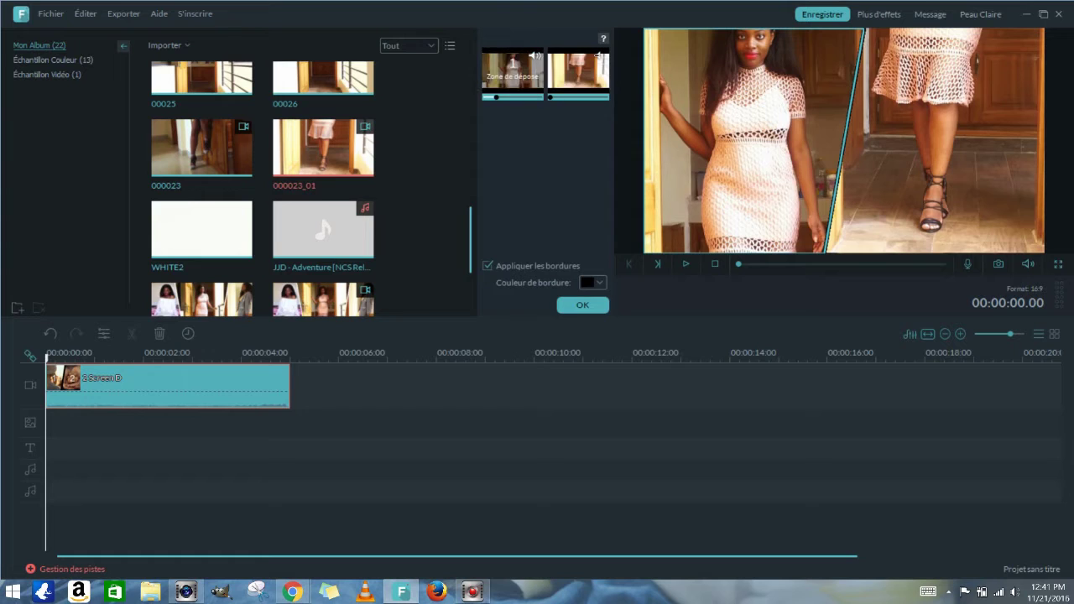
pyautogui.moveTo(535, 56); pyautogui.dragTo(638, 281)
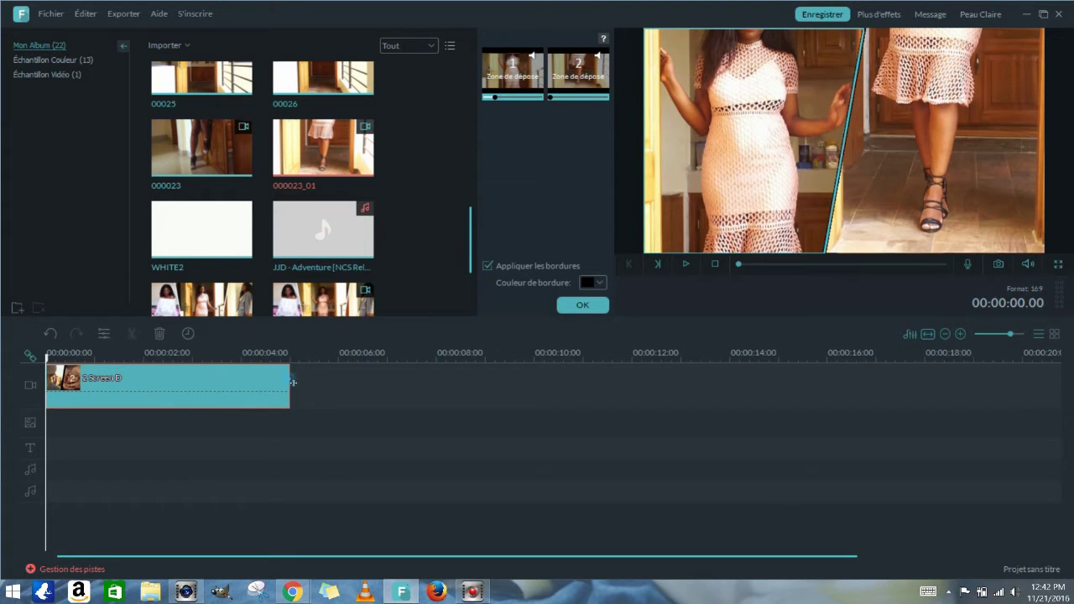
# Step: Shorten the split-screen clip on the timeline to end at about 00:00:03.24 and play it back
pyautogui.moveTo(293, 384); pyautogui.dragTo(240, 394)
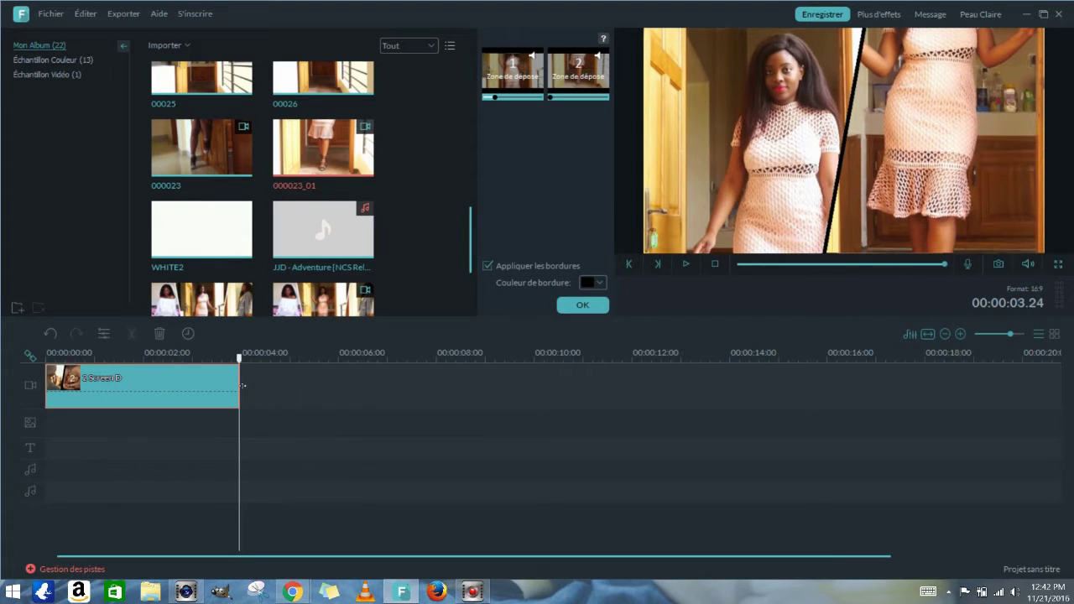
pyautogui.click(686, 265)
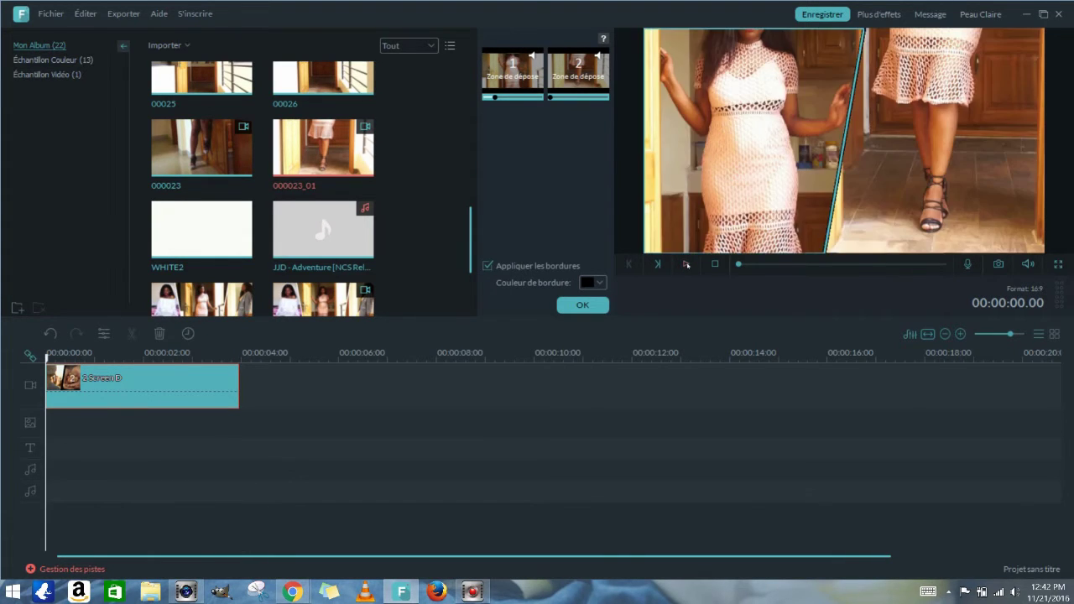
pyautogui.click(686, 264)
# Step: Change the split-screen border colour to white, preview the result and confirm the split-screen settings
pyautogui.click(598, 282)
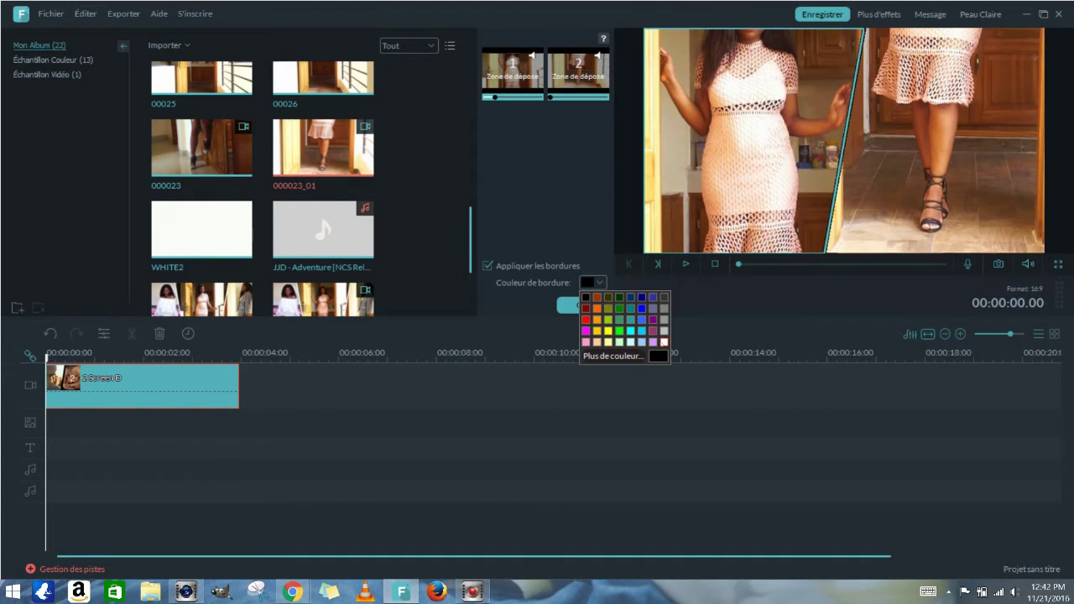
pyautogui.click(664, 342)
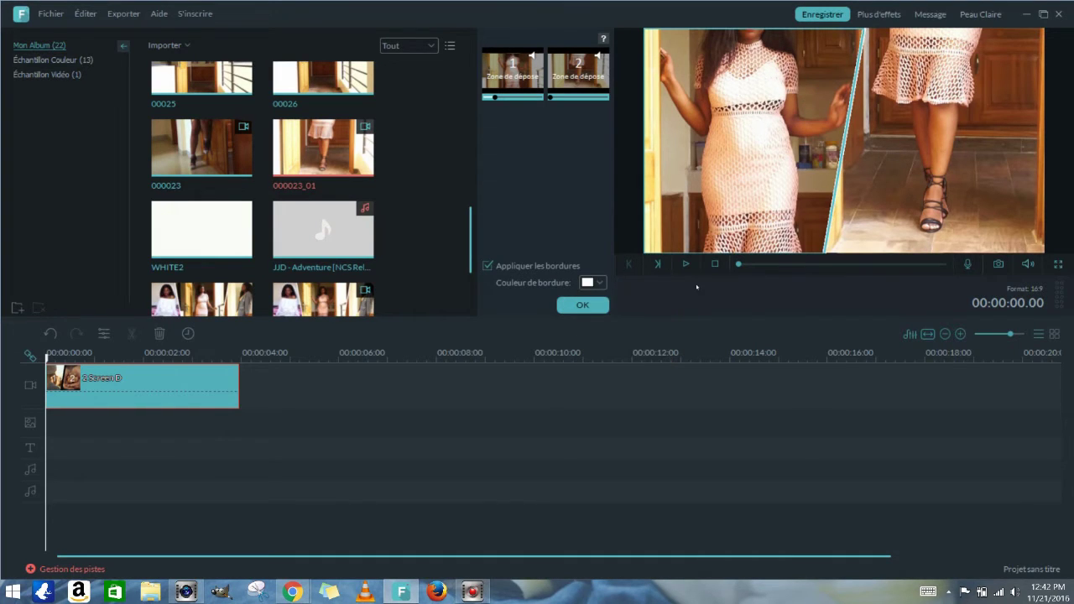
pyautogui.click(685, 265)
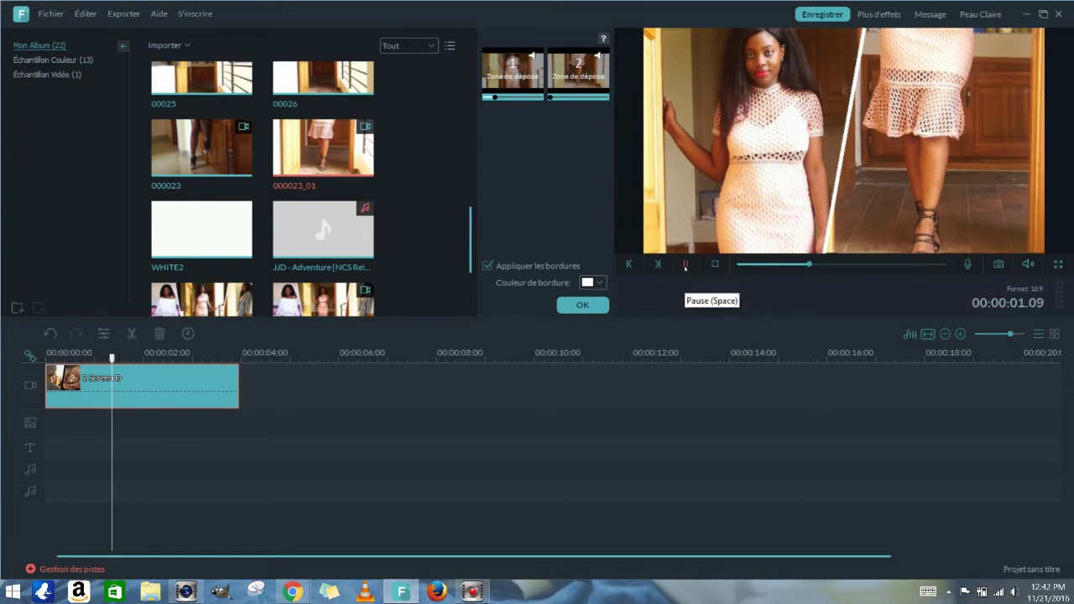
pyautogui.click(715, 264)
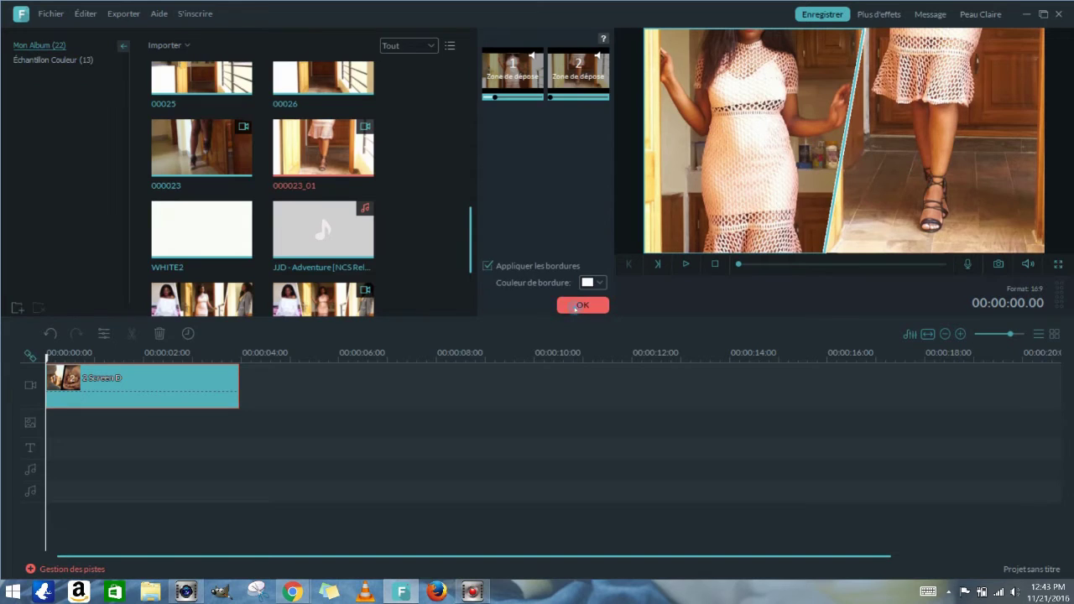
pyautogui.click(579, 306)
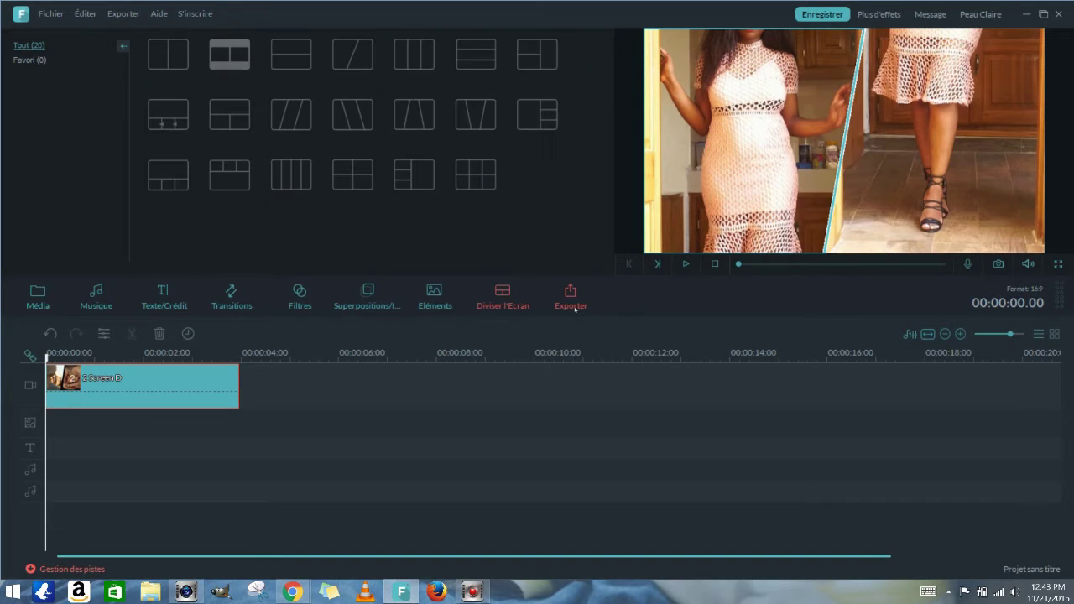
# Step: Browse the text and credit presets and preview several title styles, including Wreath Title, Holly Lower 3rd, Modern 1 and Modern 2
pyautogui.click(163, 293)
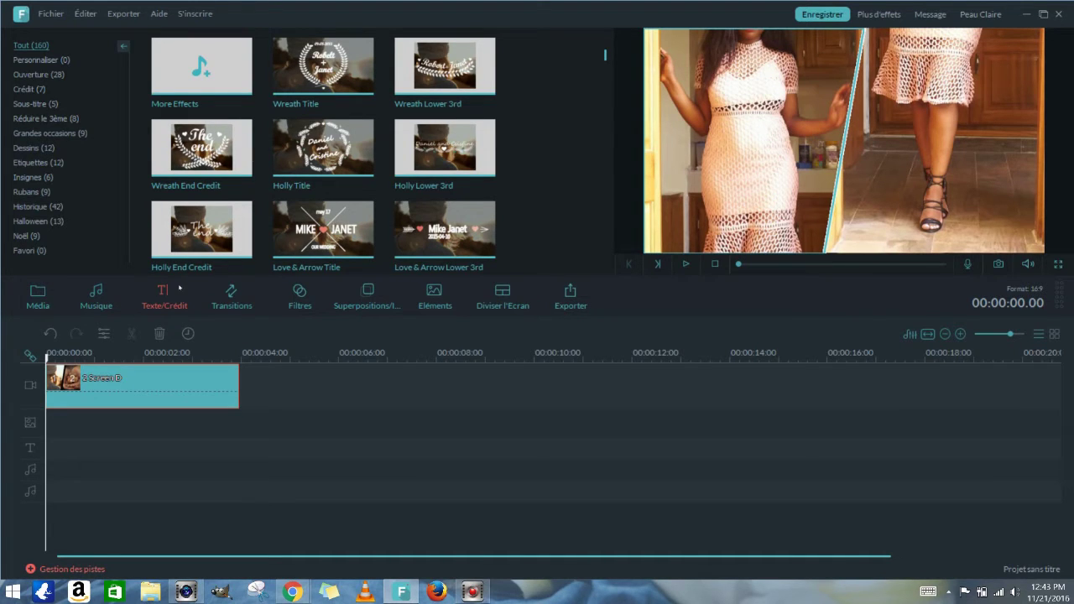
pyautogui.click(296, 84)
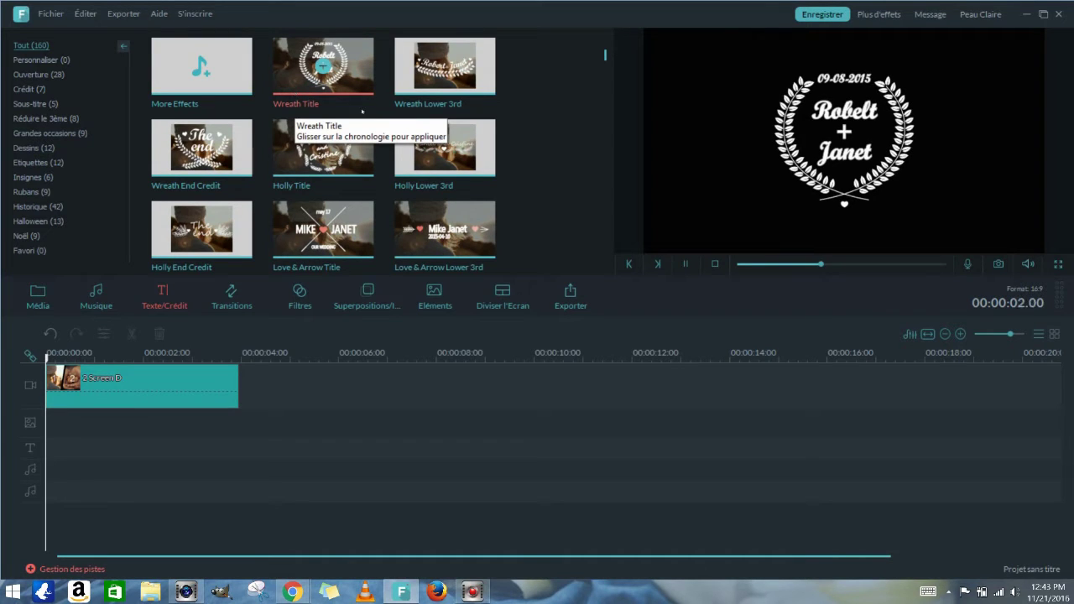
pyautogui.click(445, 148)
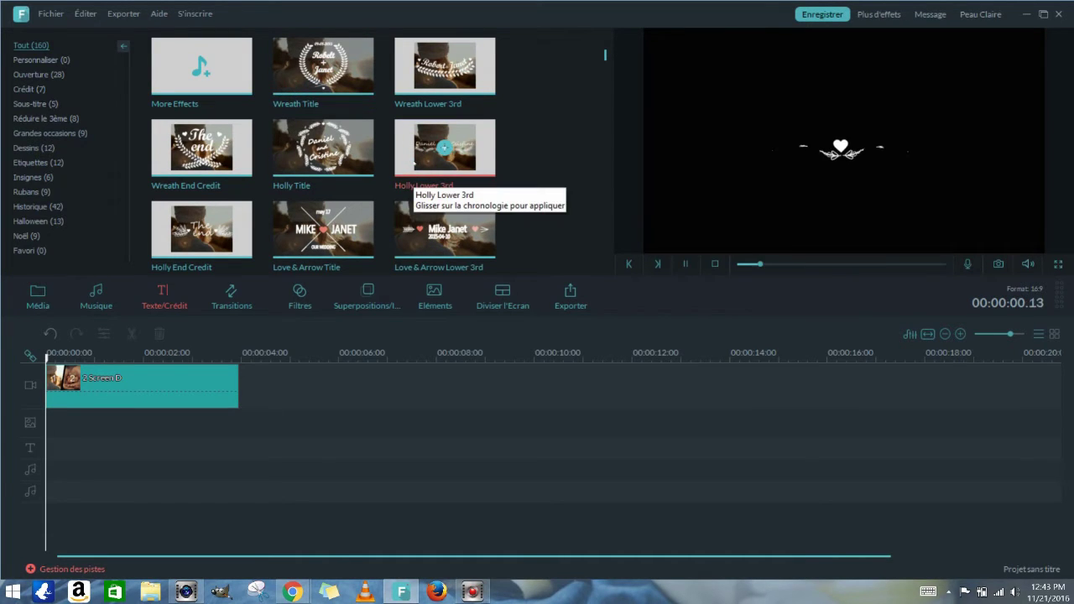
pyautogui.click(416, 242)
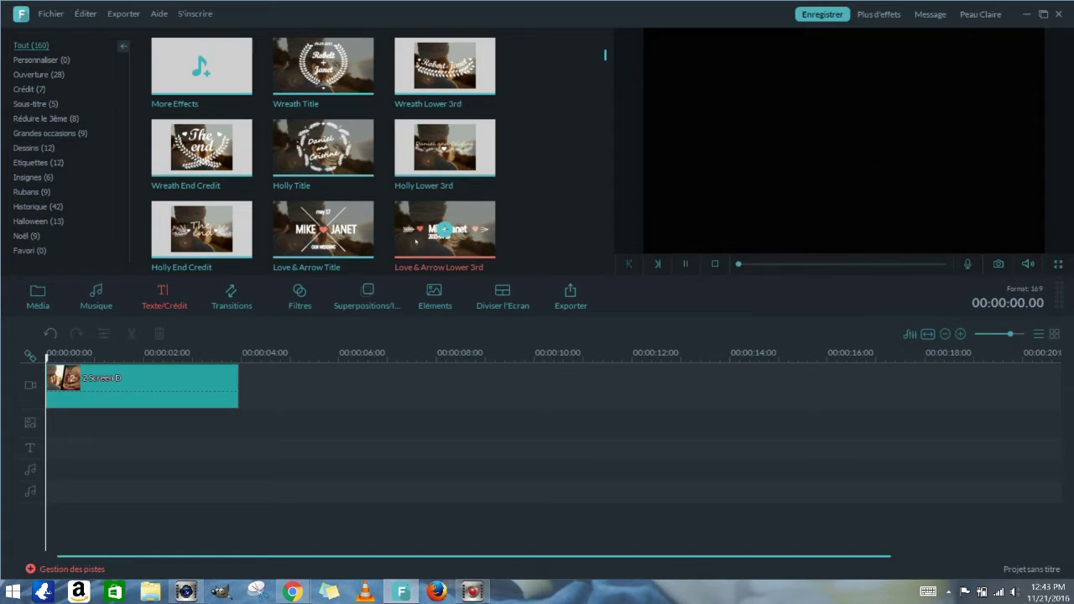
pyautogui.moveTo(605, 55); pyautogui.dragTo(615, 89)
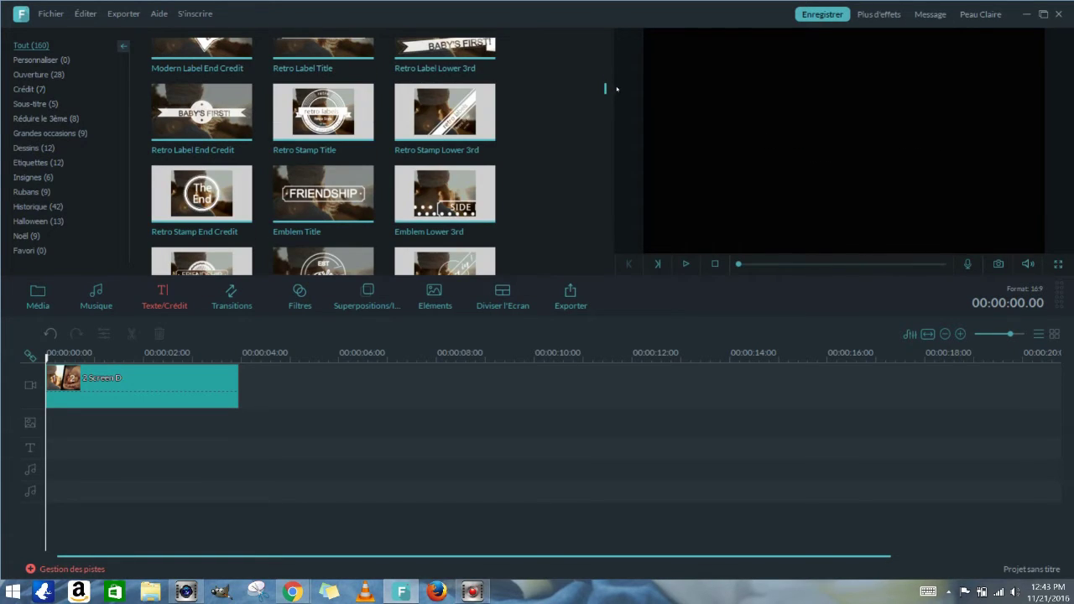
pyautogui.moveTo(615, 88)
pyautogui.mouseDown()
pyautogui.moveTo(615, 118)
pyautogui.moveTo(602, 109)
pyautogui.mouseUp()
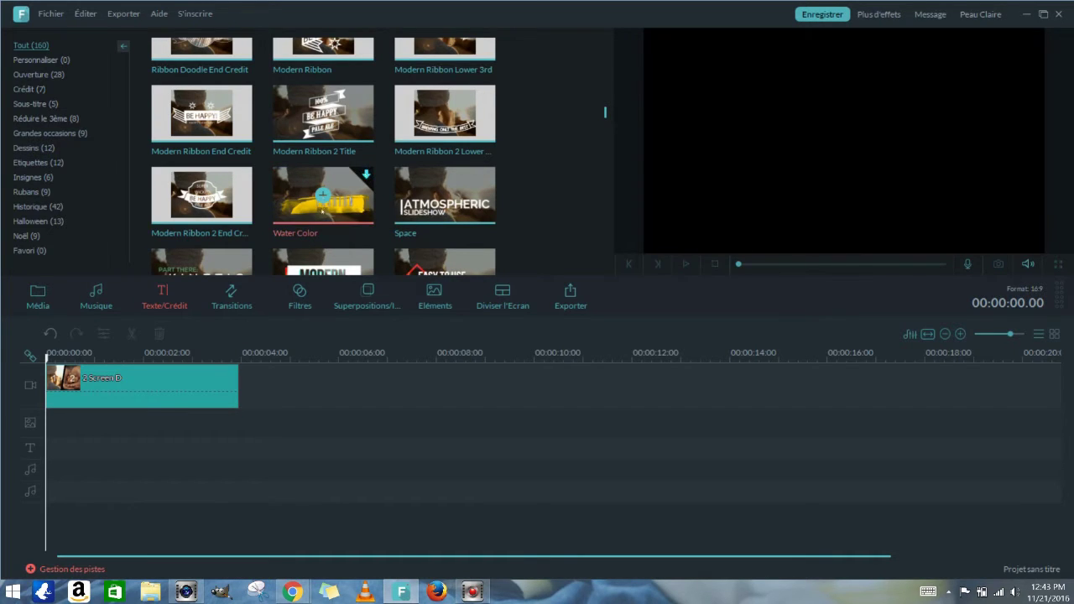
pyautogui.scroll(-2, 445, 147)
pyautogui.click(445, 147)
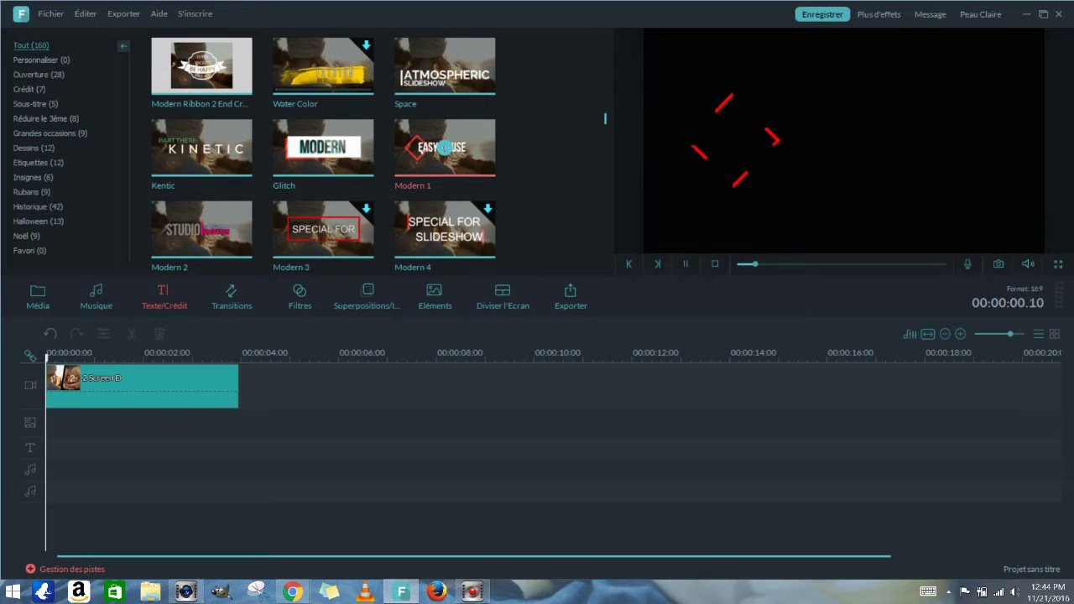
pyautogui.click(168, 246)
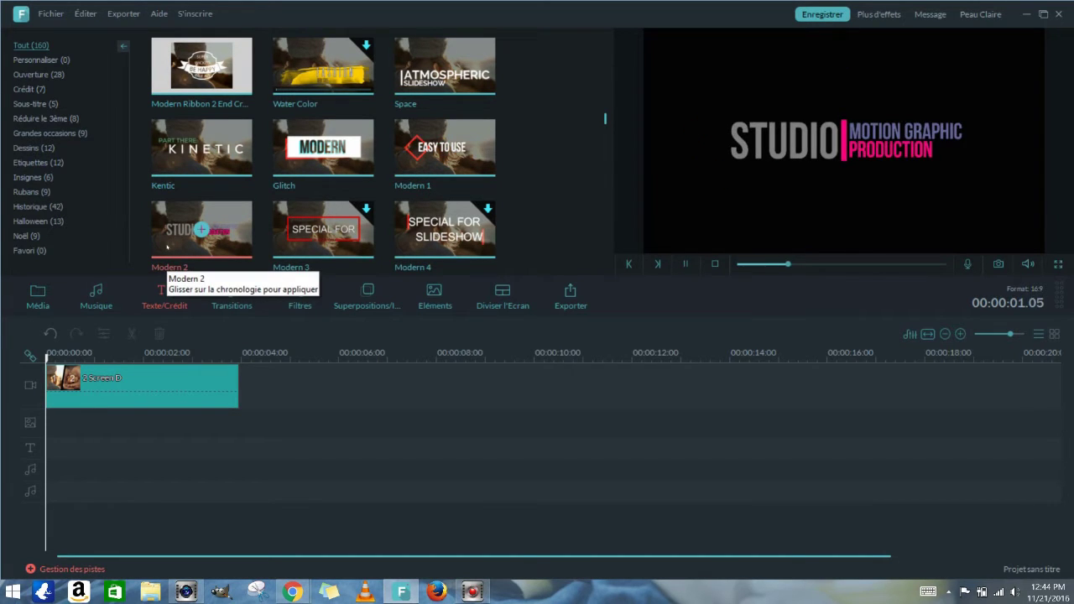
# Step: Add the Emblem Title preset at the start of the text track and shorten it to end with the split-screen clip at 00:00:03.24
pyautogui.scroll(5, 338, 201)
pyautogui.click(323, 193)
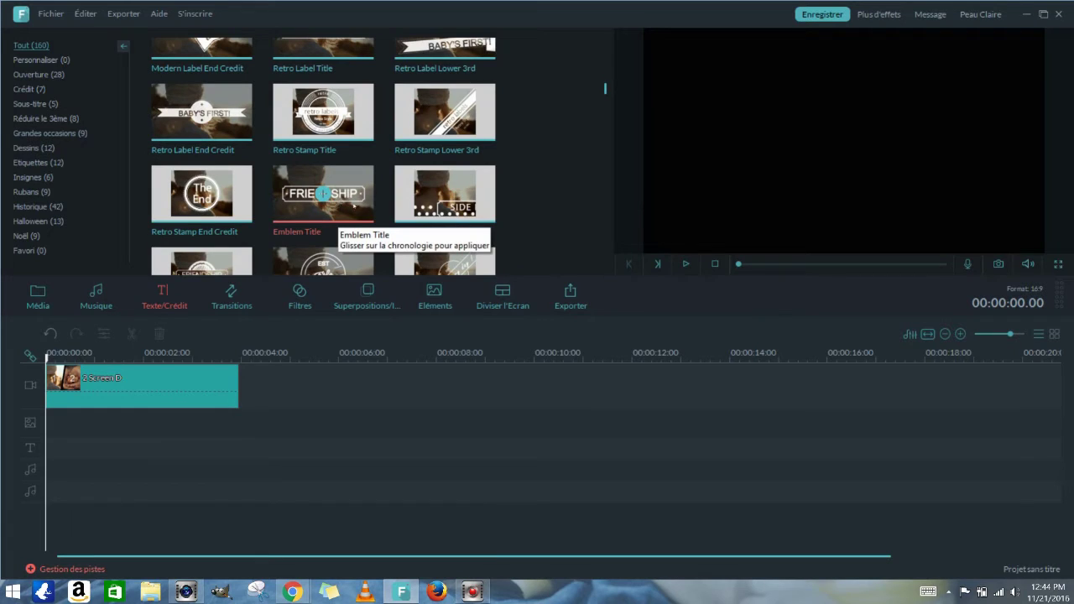
pyautogui.moveTo(350, 202); pyautogui.dragTo(52, 448)
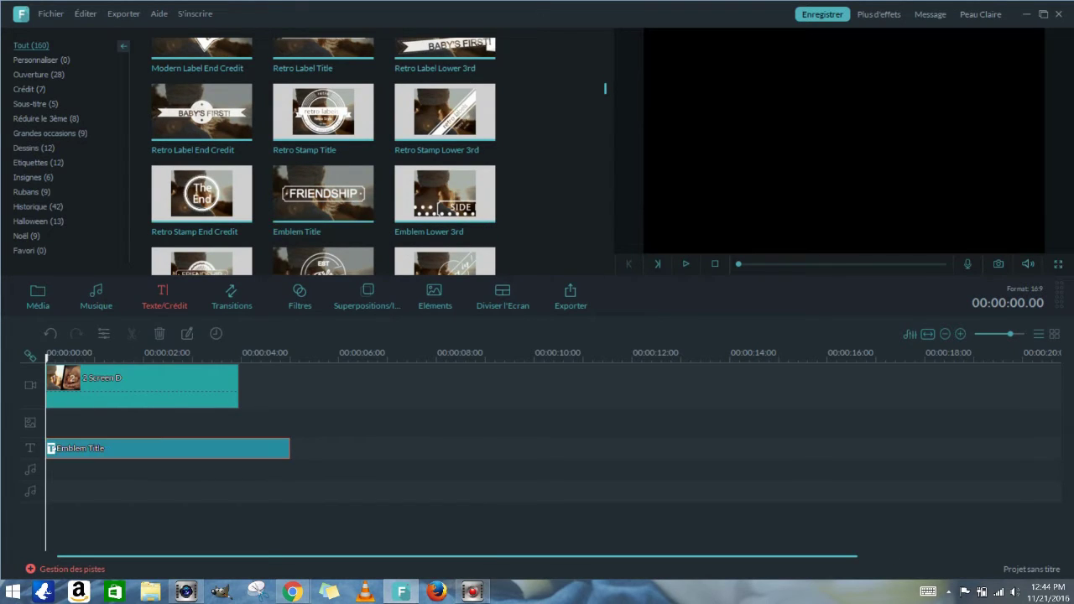
pyautogui.moveTo(293, 452); pyautogui.dragTo(241, 458)
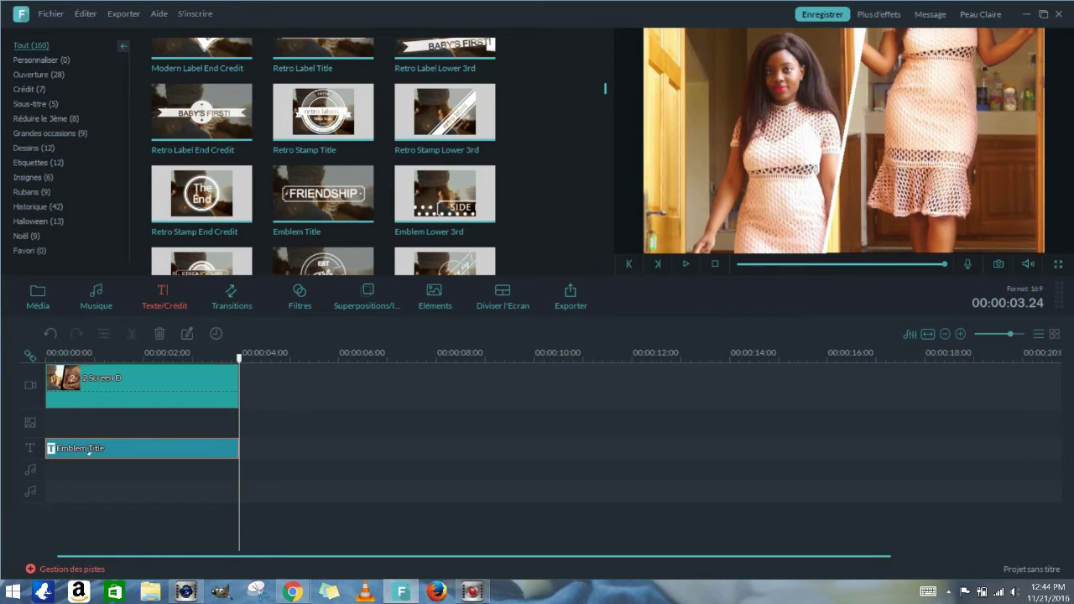
# Step: Open the Emblem Title for advanced editing and apply the third fill effect in the list to the whole FRIENDSHIP text
pyautogui.doubleClick(87, 452)
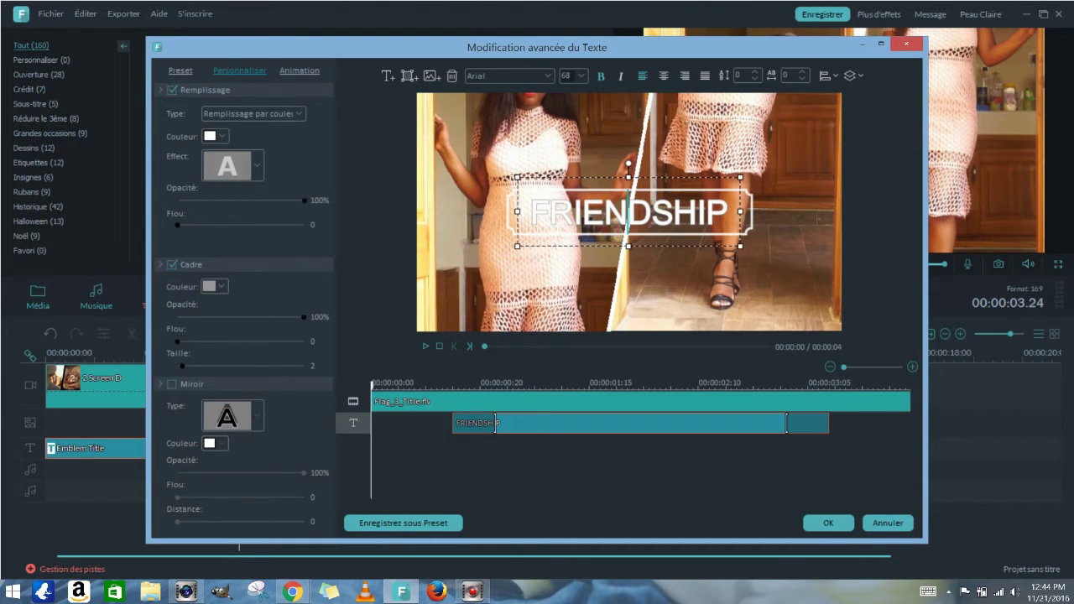
pyautogui.hotkey('ctrl', 'a')
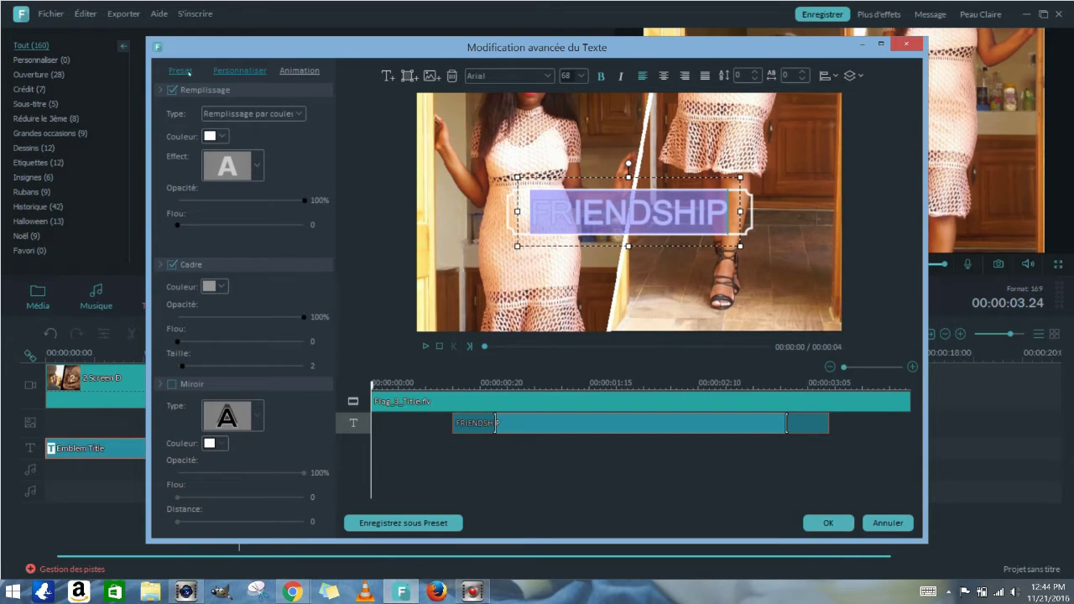
pyautogui.click(257, 167)
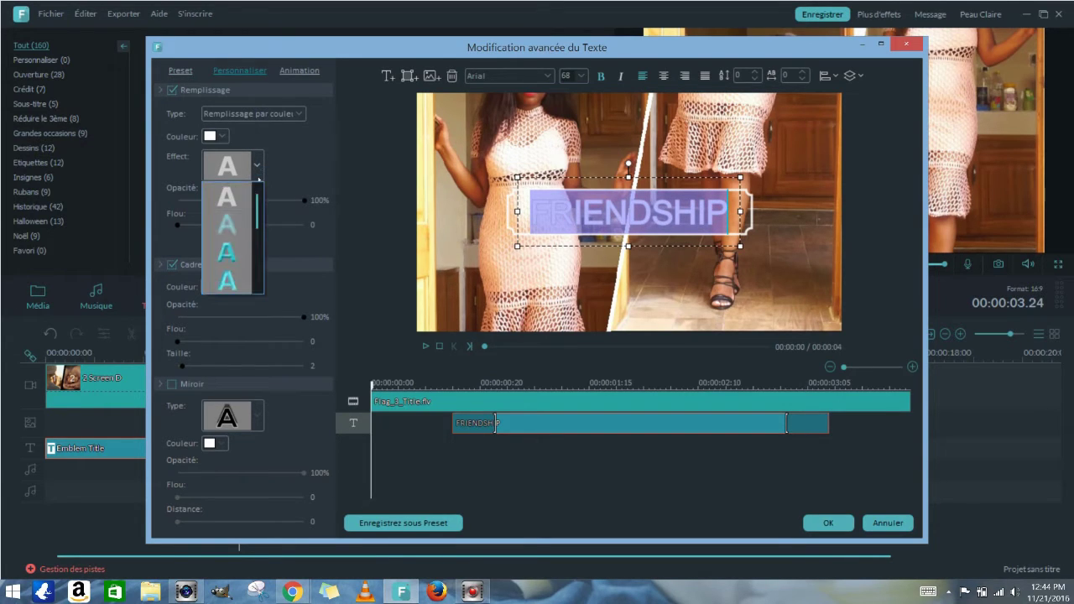
pyautogui.click(228, 255)
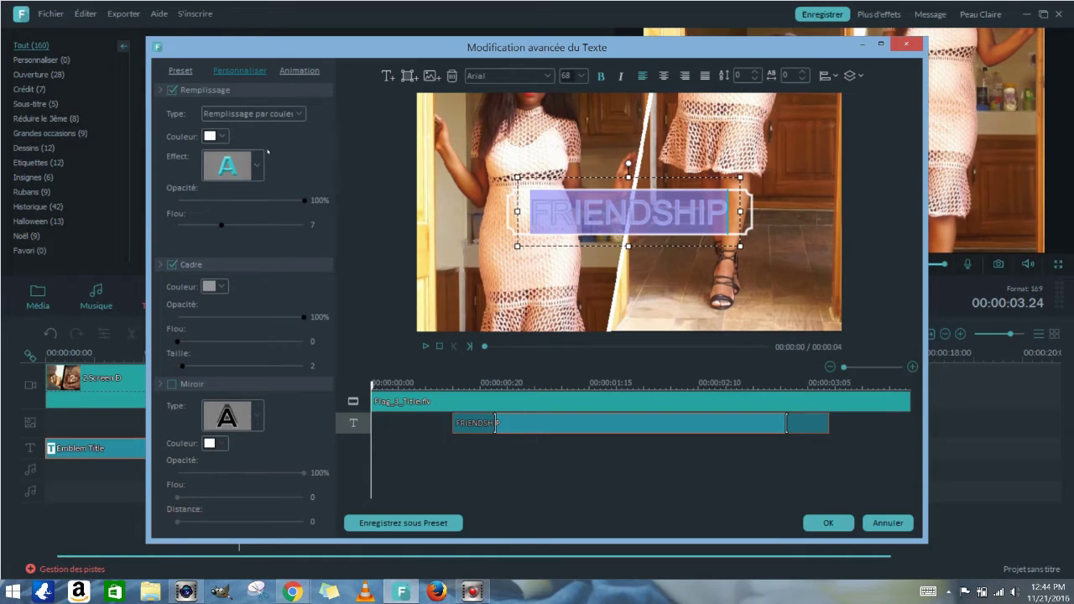
# Step: Keep the colour fill type for the FRIENDSHIP text and set its fill colour to magenta
pyautogui.click(303, 114)
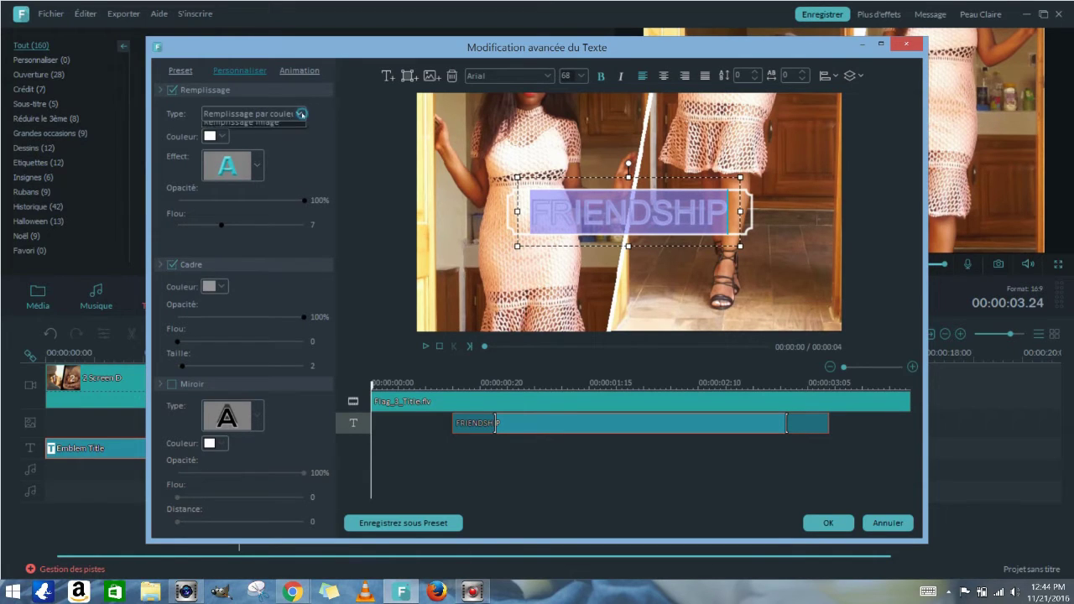
pyautogui.click(239, 126)
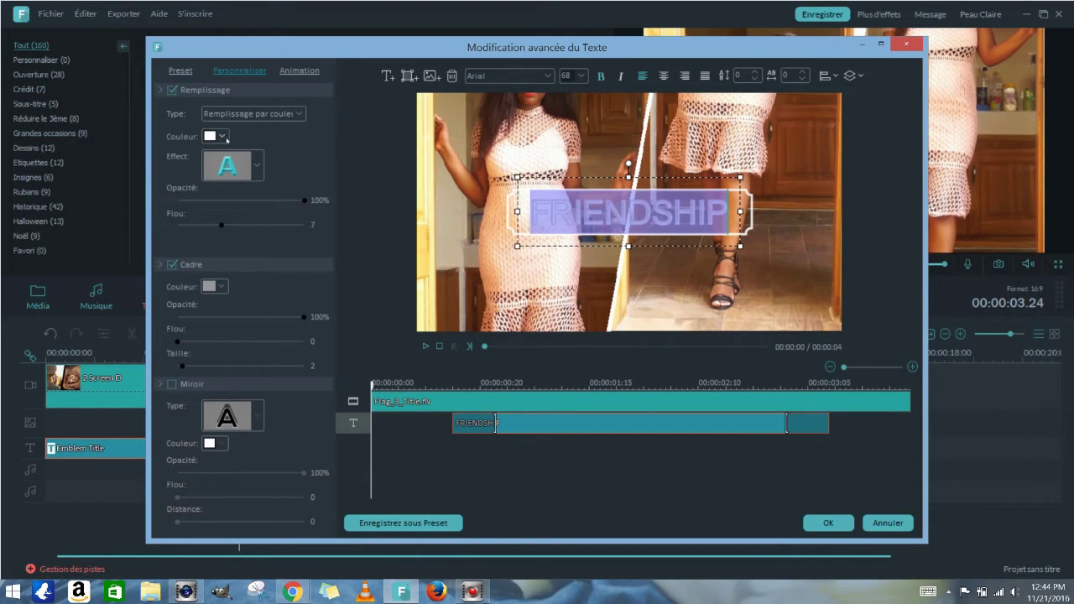
pyautogui.click(223, 137)
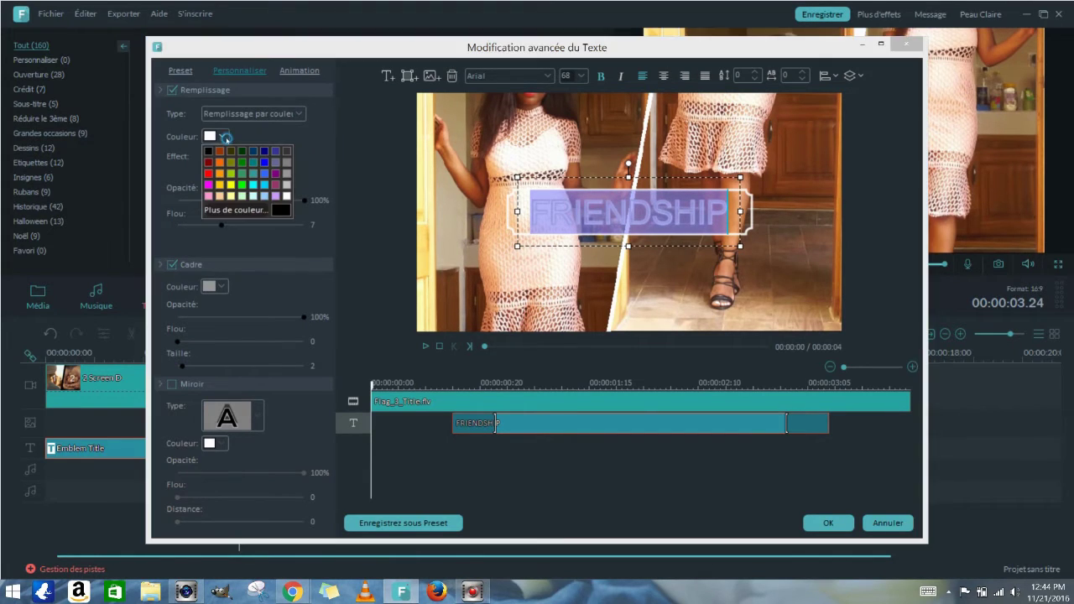
pyautogui.click(208, 184)
# Step: Set the colour of the emblem frame around the FRIENDSHIP text to black
pyautogui.click(299, 70)
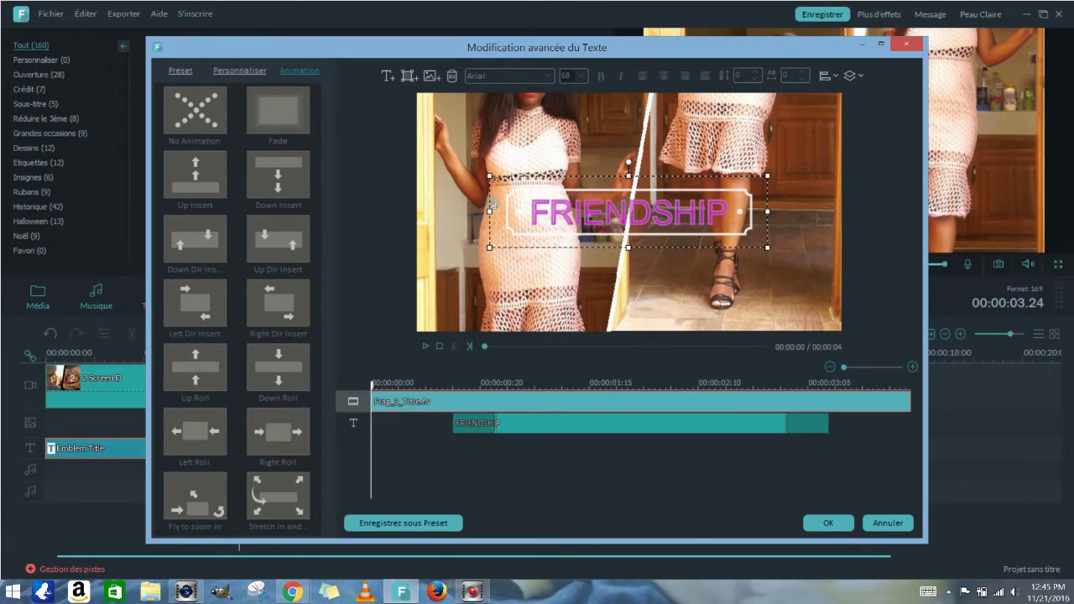
pyautogui.click(239, 71)
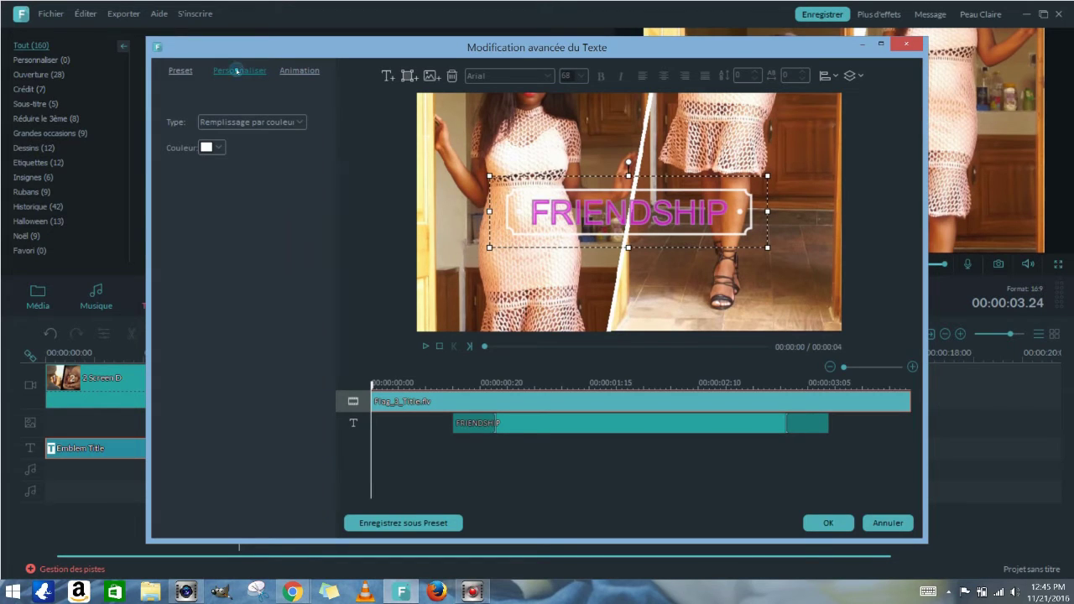
pyautogui.click(217, 148)
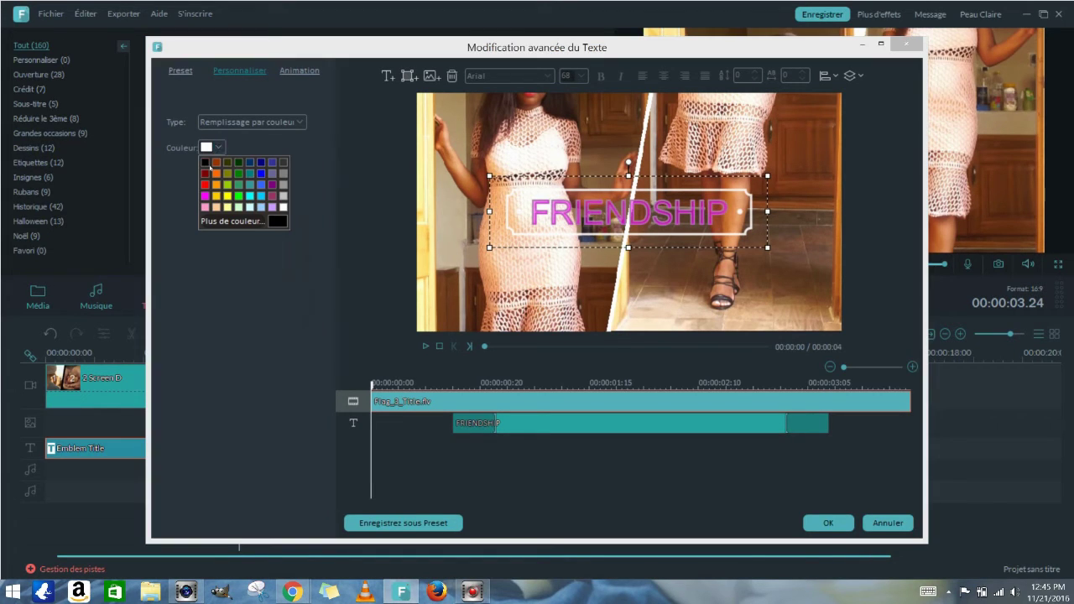
pyautogui.click(204, 166)
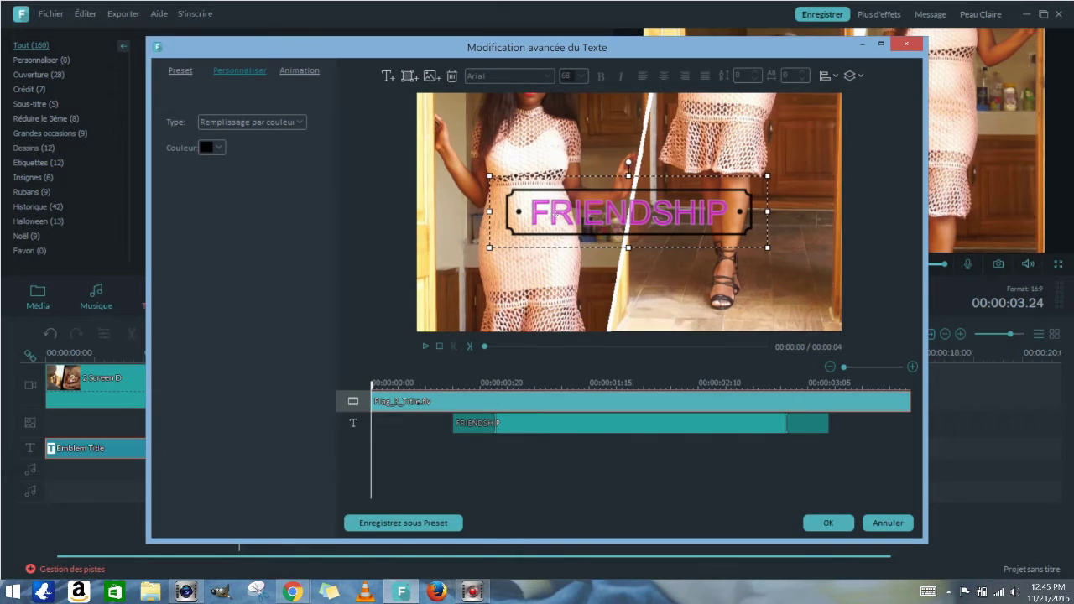
# Step: Change the FRIENDSHIP text's fill colour to black, preview the title and confirm the text edits
pyautogui.doubleClick(551, 213)
pyautogui.hotkey('ctrl', 'a')
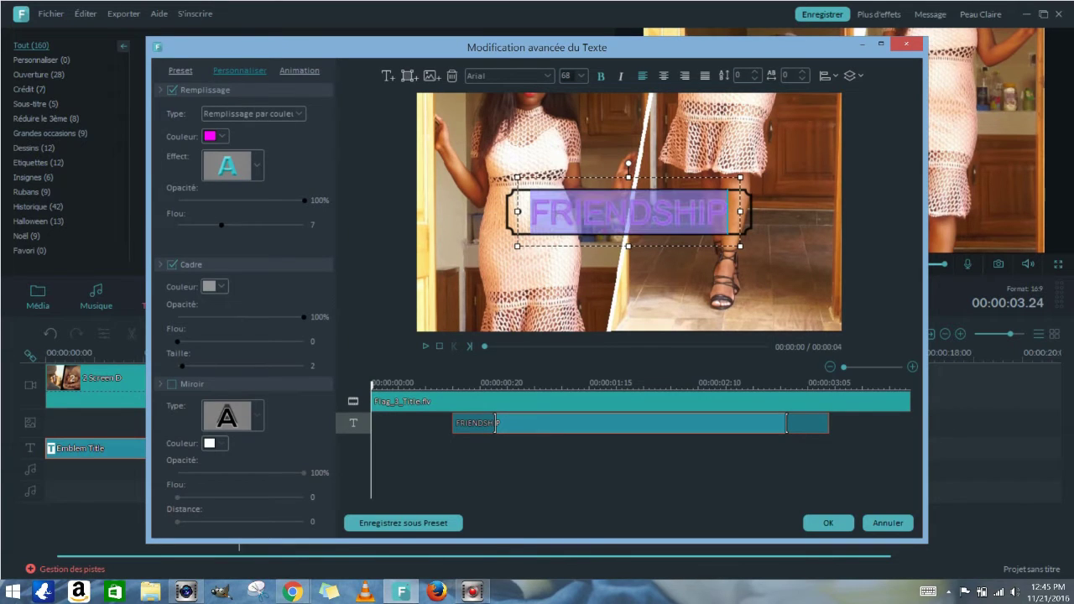
pyautogui.click(222, 137)
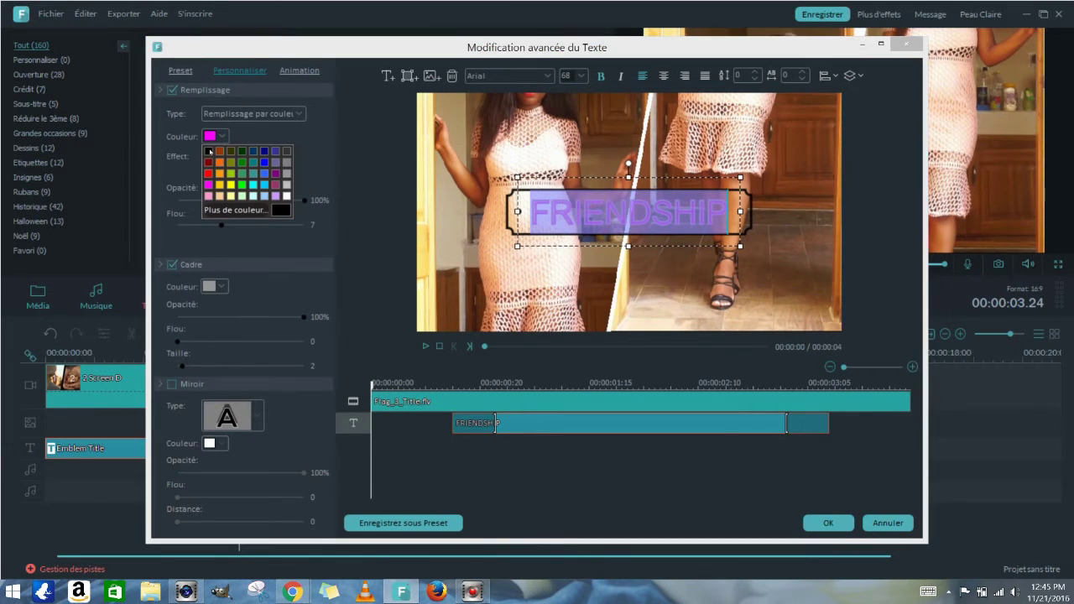
pyautogui.click(209, 151)
pyautogui.click(650, 271)
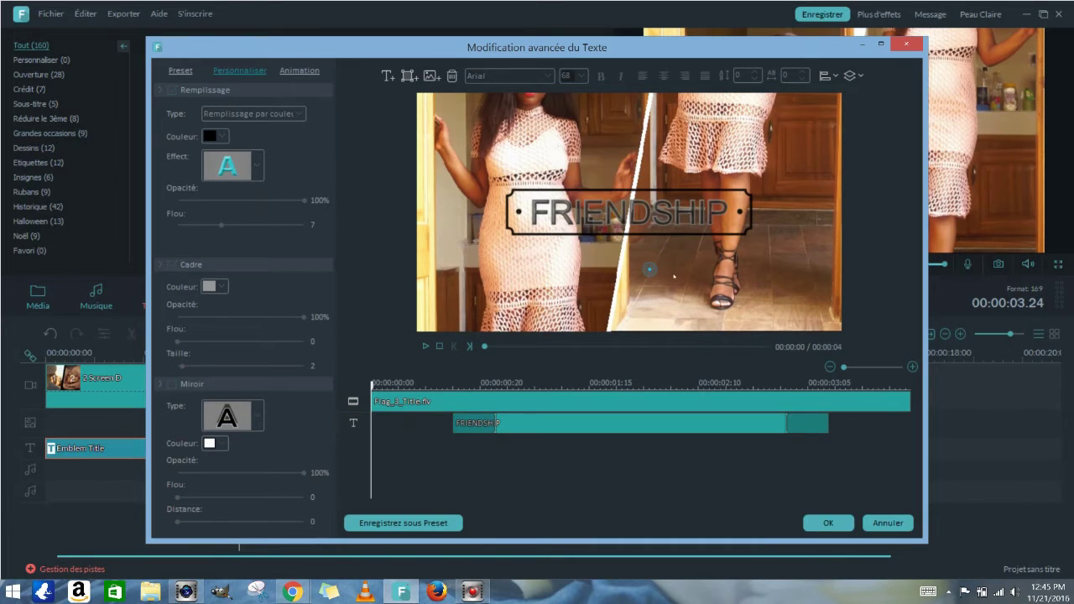
pyautogui.click(425, 346)
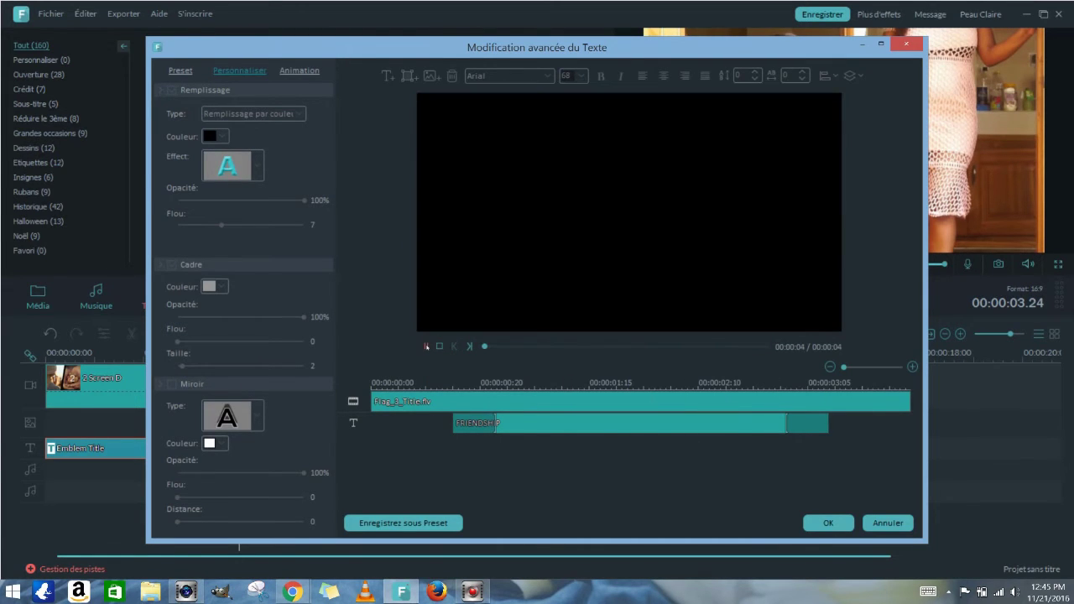
pyautogui.click(826, 523)
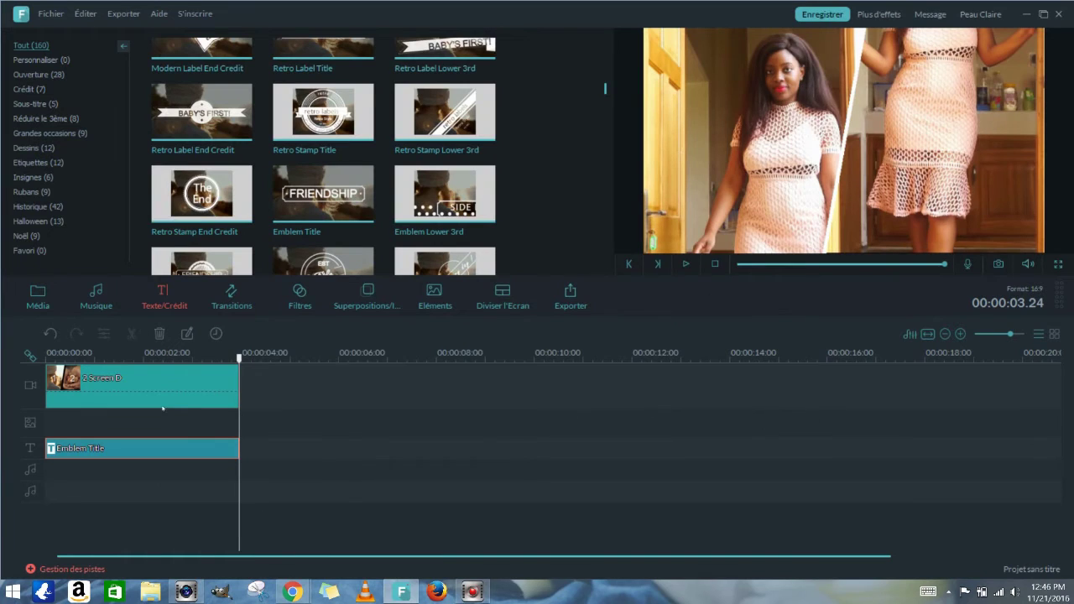
# Step: Extend the split-screen clip to end at about 00:00:04.09 and place clip 00013 directly after it on the video track
pyautogui.click(221, 390)
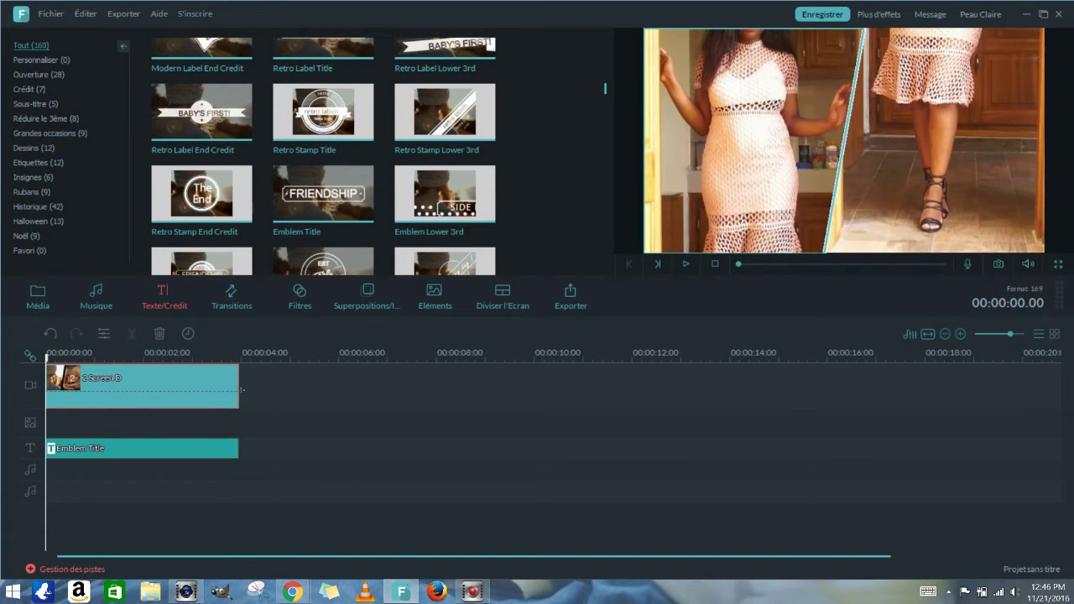
pyautogui.moveTo(240, 390); pyautogui.dragTo(261, 400)
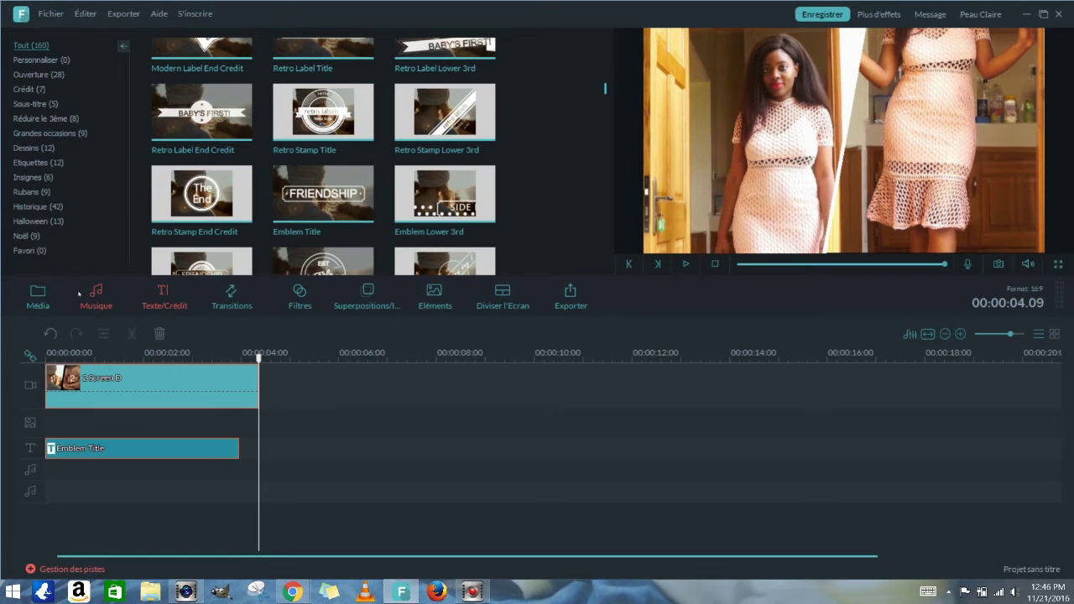
pyautogui.click(42, 297)
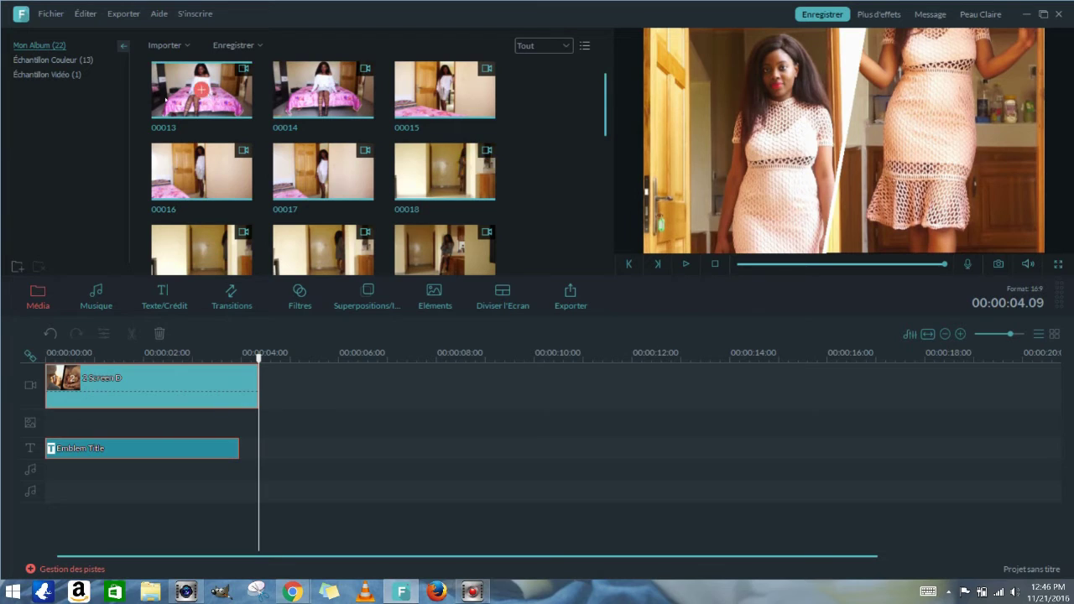
pyautogui.moveTo(167, 99); pyautogui.dragTo(268, 396)
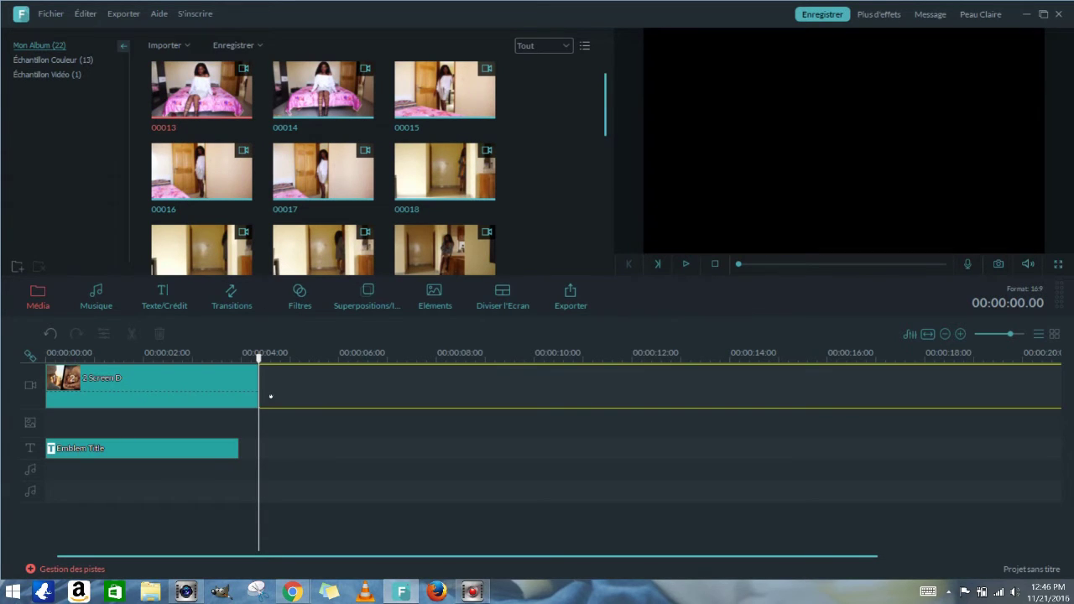
# Step: Split clip 00013 on the timeline at 00:00:08.22
pyautogui.moveTo(258, 357); pyautogui.dragTo(479, 357)
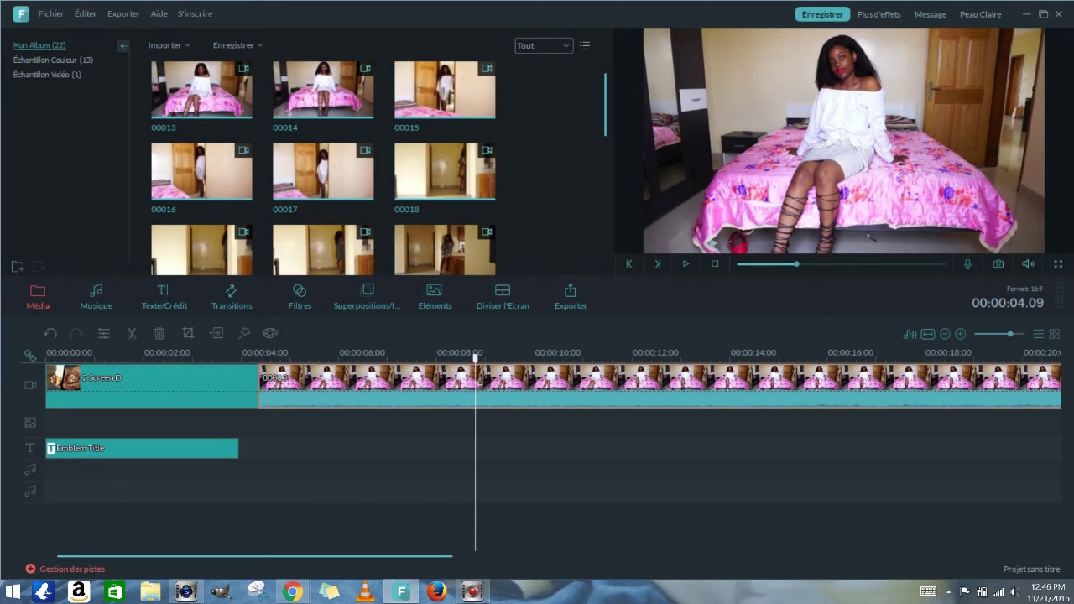
pyautogui.rightClick(482, 383)
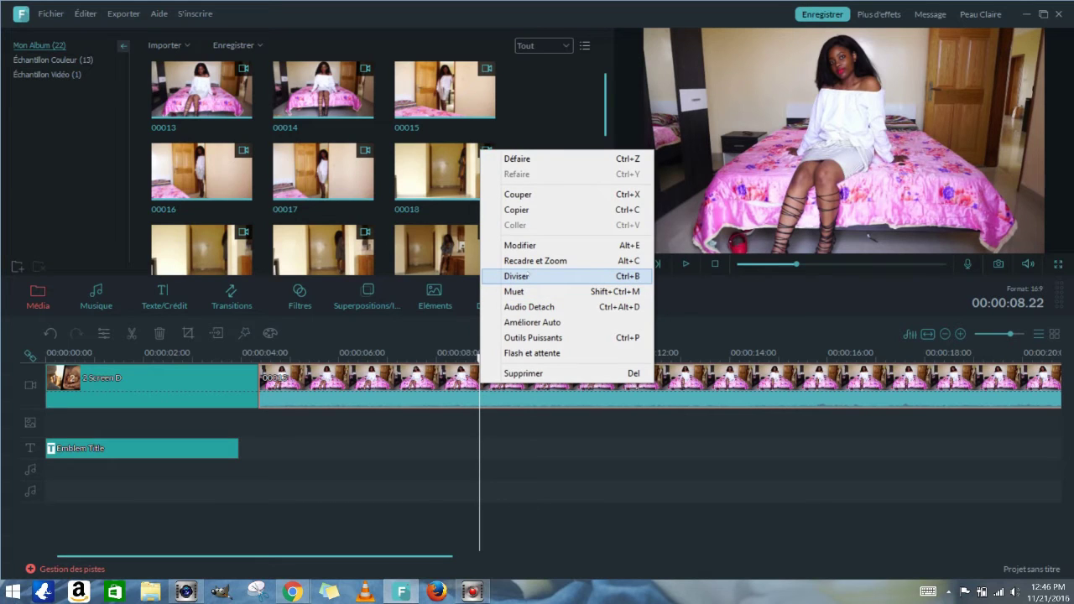
pyautogui.click(529, 276)
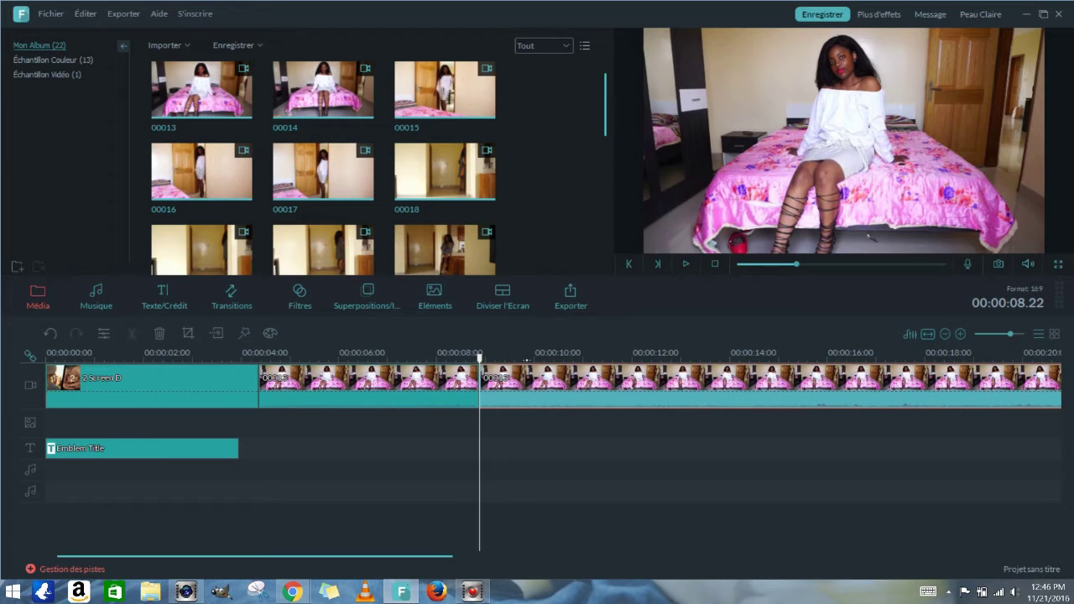
# Step: Delete the part of clip 00013 after 00:00:08.22 and return the playhead to the clip's start at 00:00:04.09
pyautogui.rightClick(522, 372)
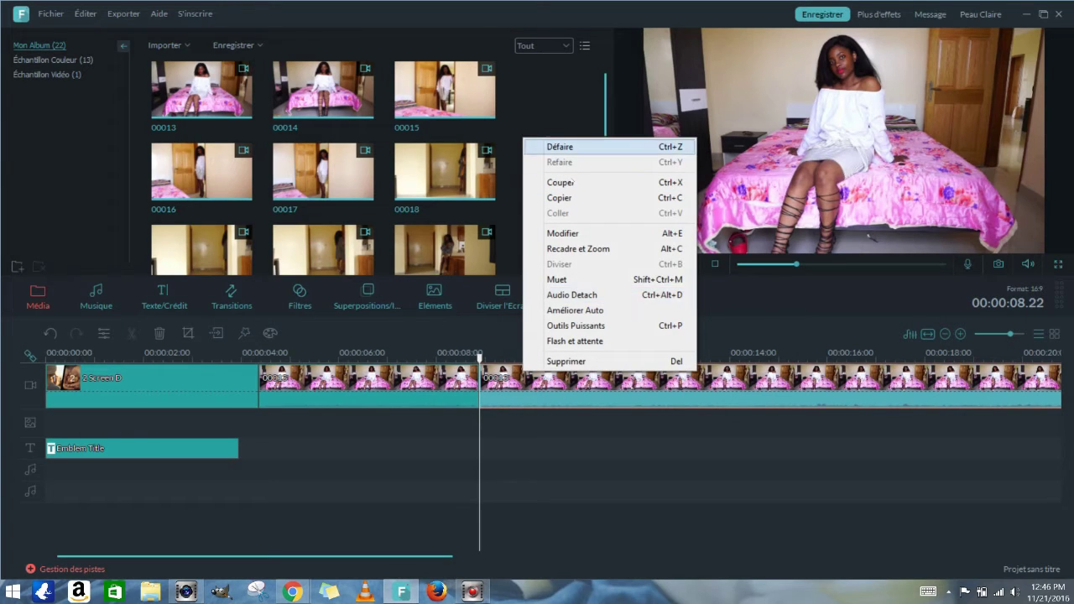
pyautogui.click(566, 362)
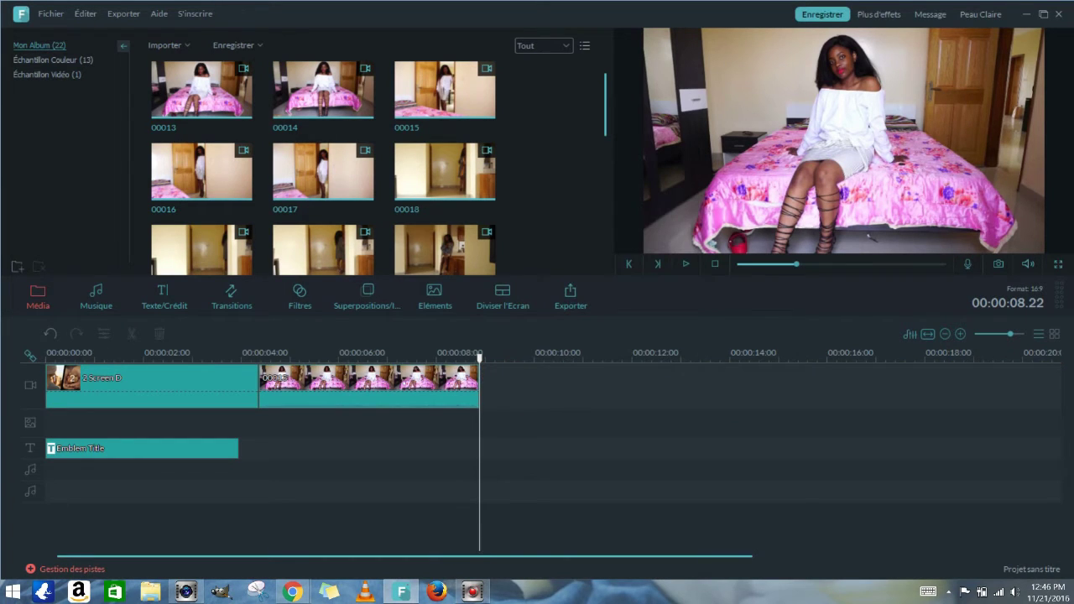
pyautogui.click(259, 354)
# Step: Try cropping clip 00013 at 16:9 to a 1152 × 648 area around the woman's upper body and preview the crop
pyautogui.rightClick(405, 379)
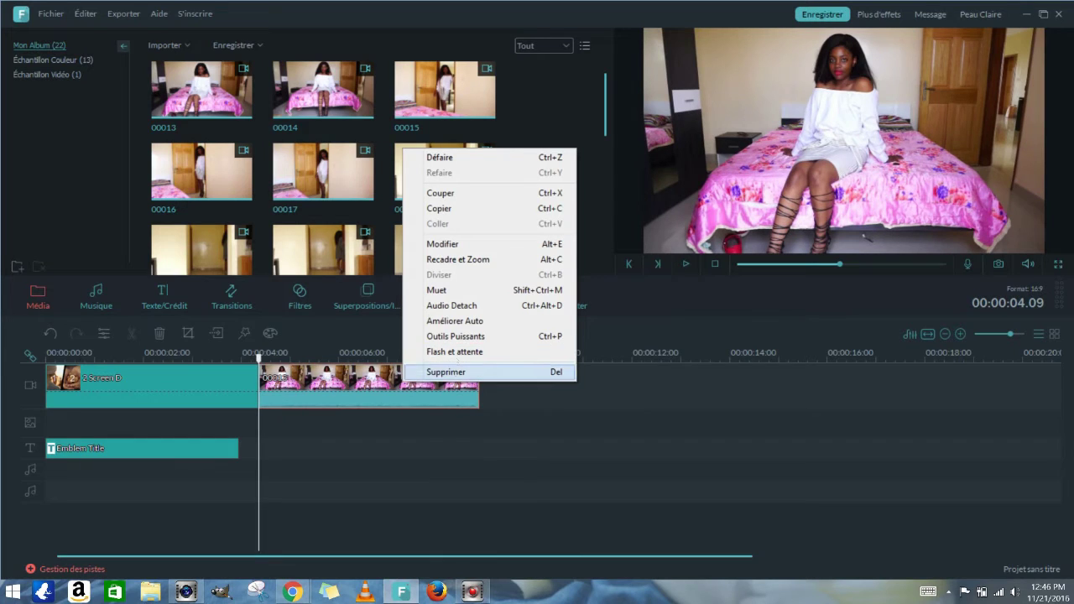
pyautogui.rightClick(349, 379)
pyautogui.click(404, 261)
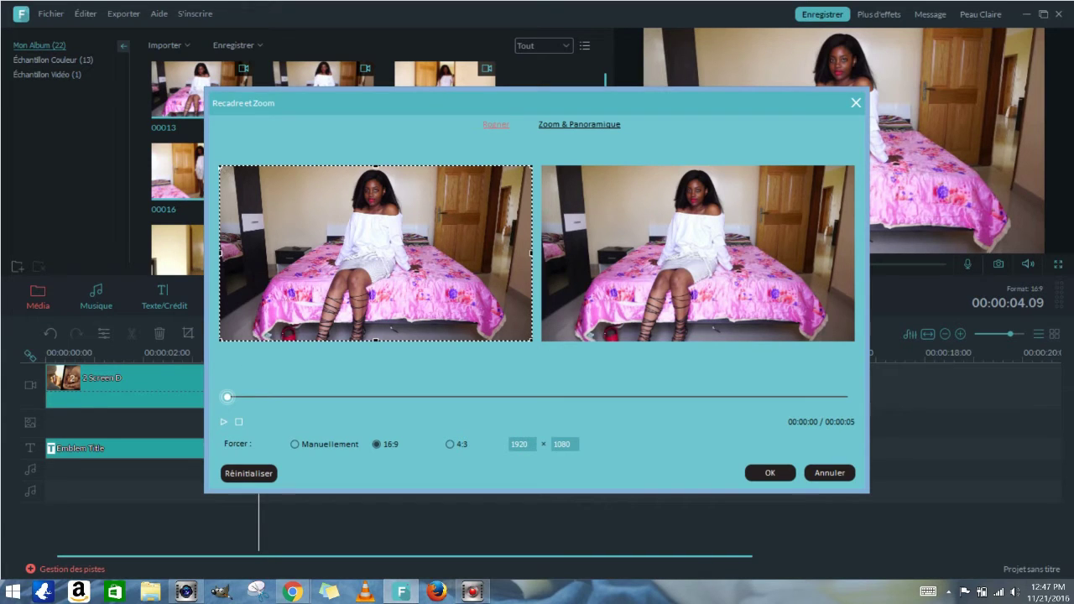
pyautogui.moveTo(220, 166); pyautogui.dragTo(270, 194)
pyautogui.moveTo(424, 265); pyautogui.dragTo(412, 229)
pyautogui.moveTo(525, 315); pyautogui.dragTo(452, 273)
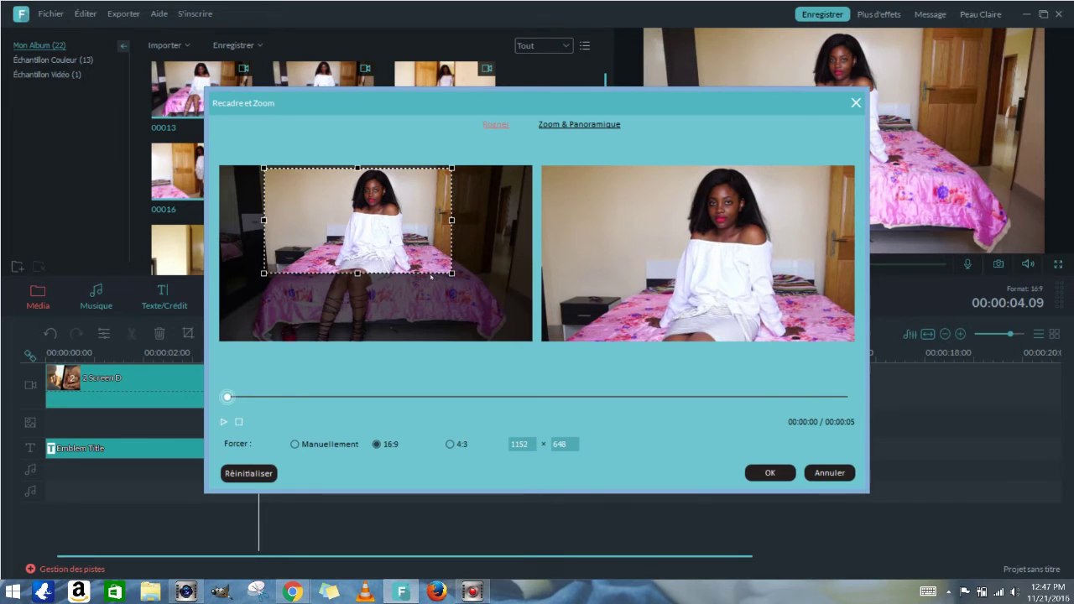
pyautogui.click(223, 421)
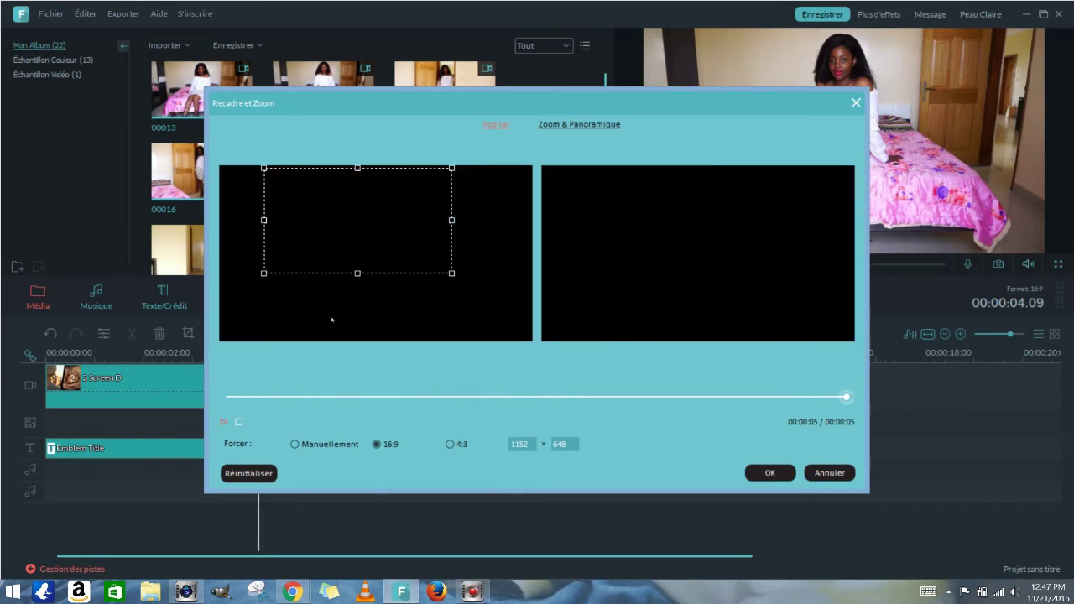
# Step: Preview the zoom and pan movement on clip 00013 and cancel the crop and zoom changes
pyautogui.click(577, 126)
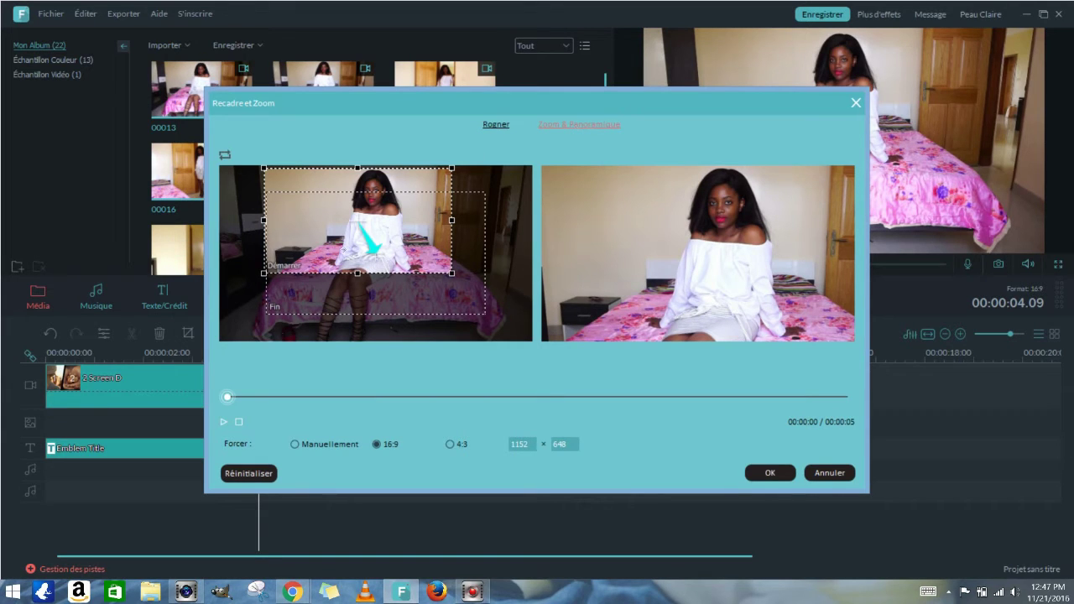
pyautogui.click(224, 421)
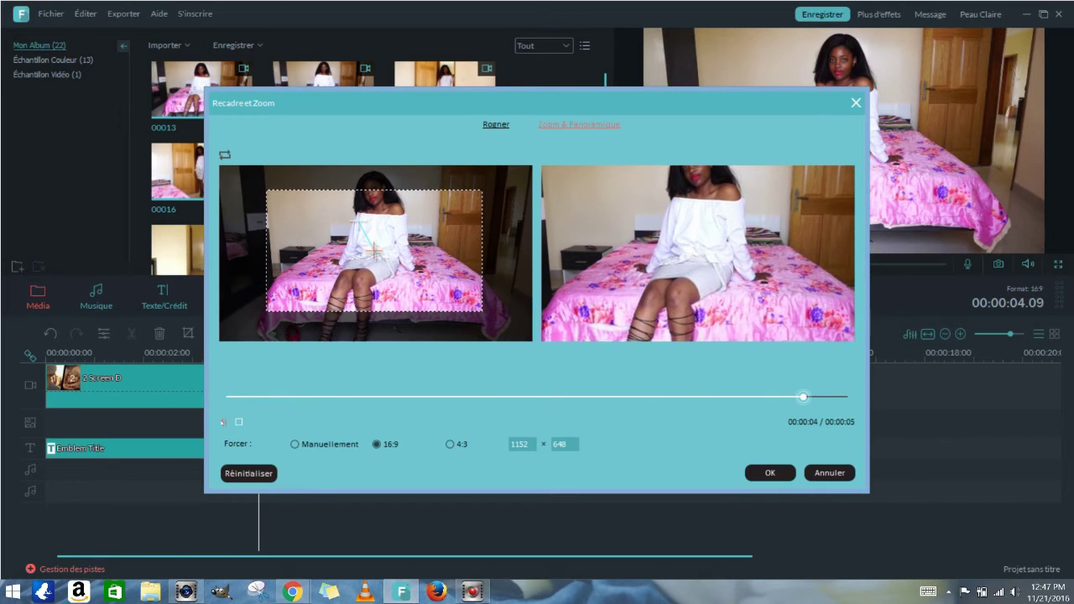
pyautogui.click(829, 473)
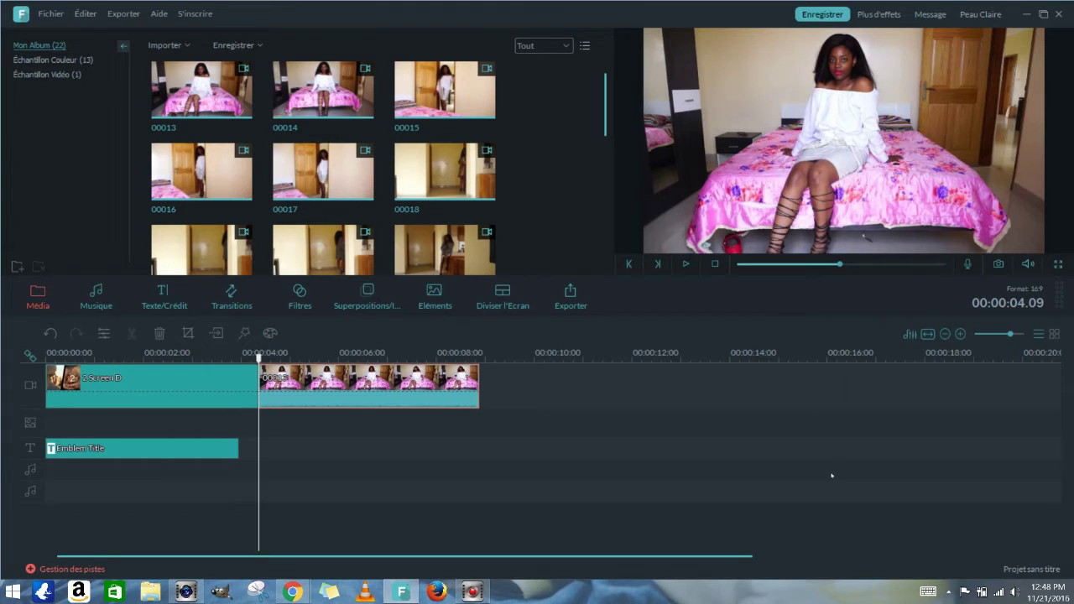
# Step: Browse the full transition collection and preview effects such as Col_split, Col_merge and Dispersionblur
pyautogui.click(232, 294)
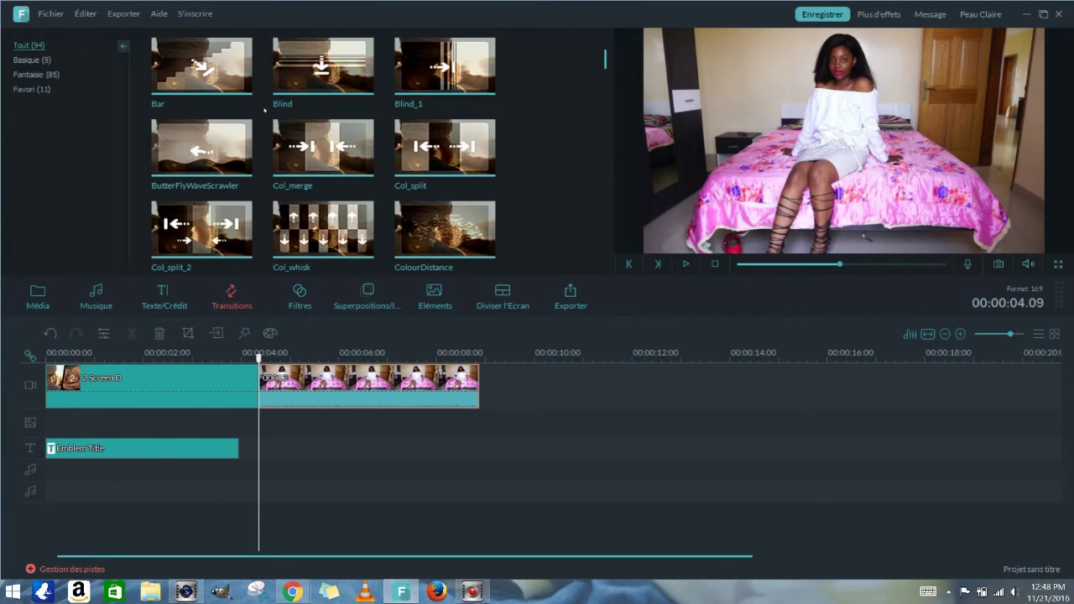
pyautogui.click(424, 84)
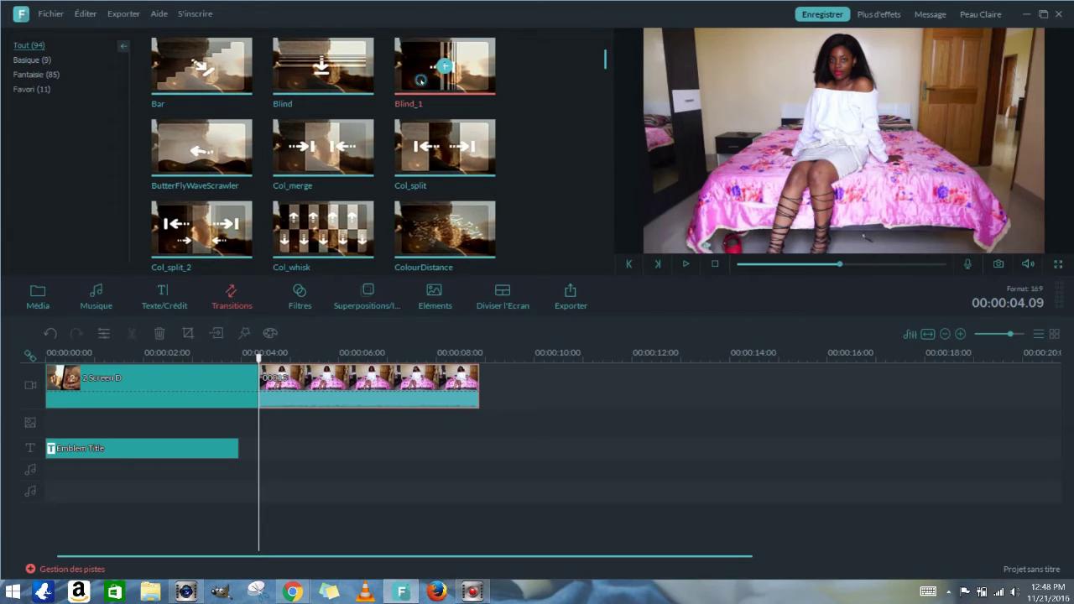
pyautogui.click(406, 160)
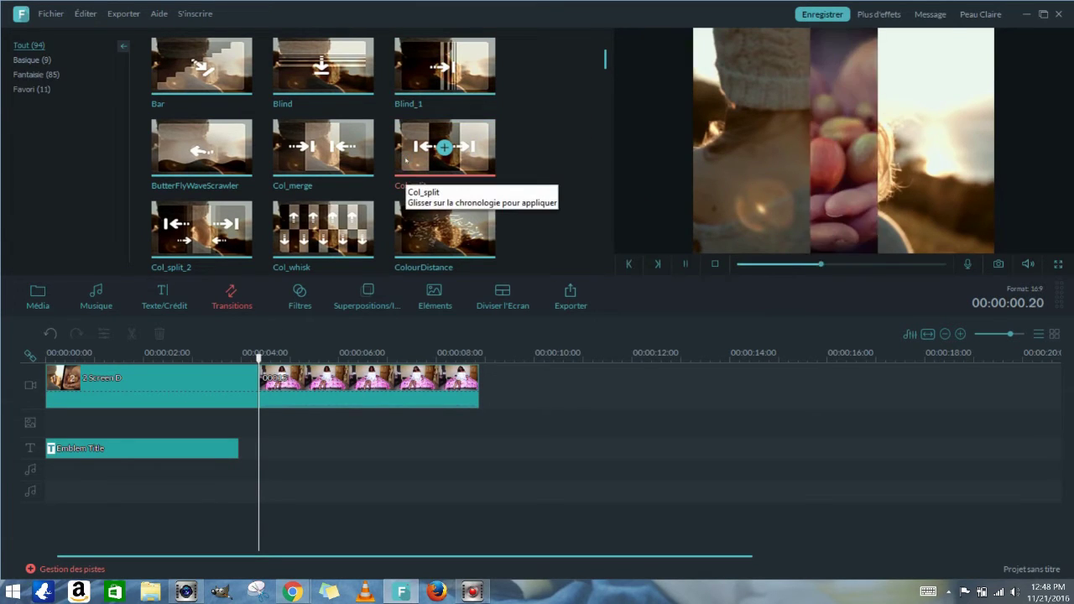
pyautogui.click(286, 170)
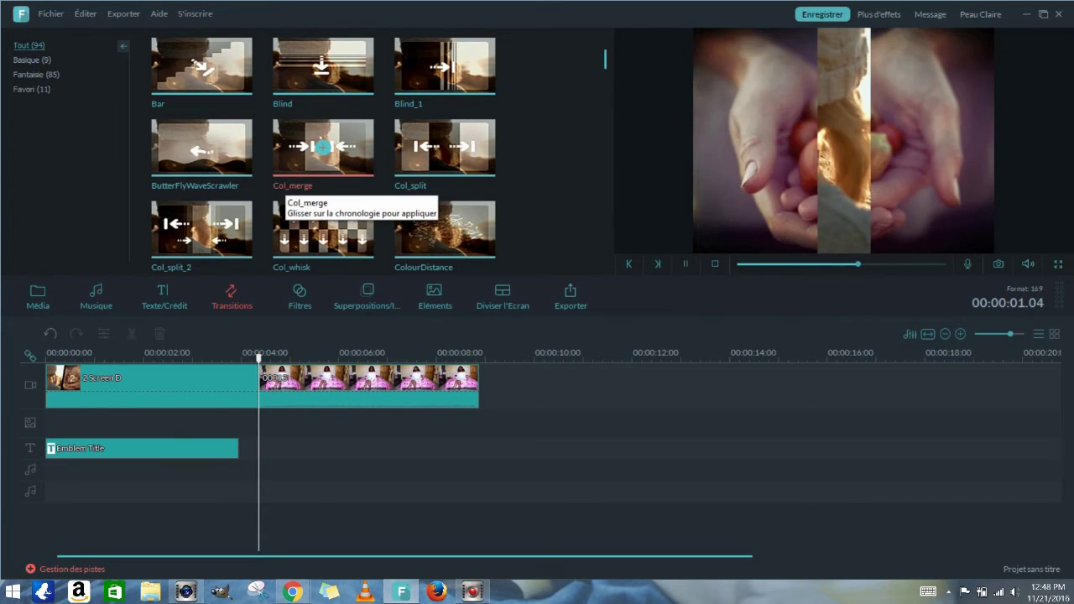
pyautogui.moveTo(605, 72); pyautogui.dragTo(611, 92)
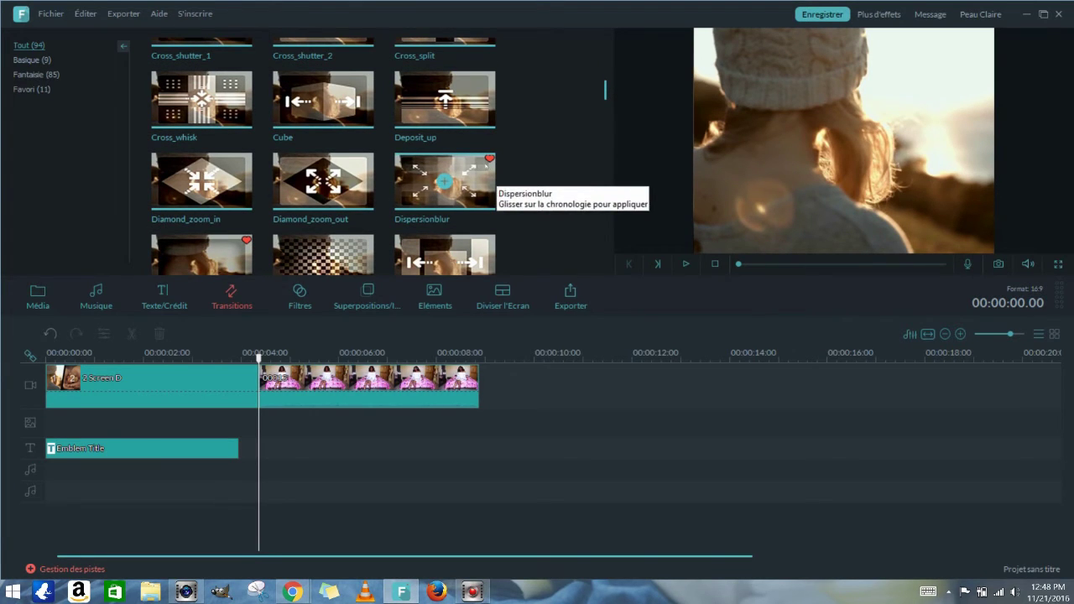
pyautogui.click(413, 180)
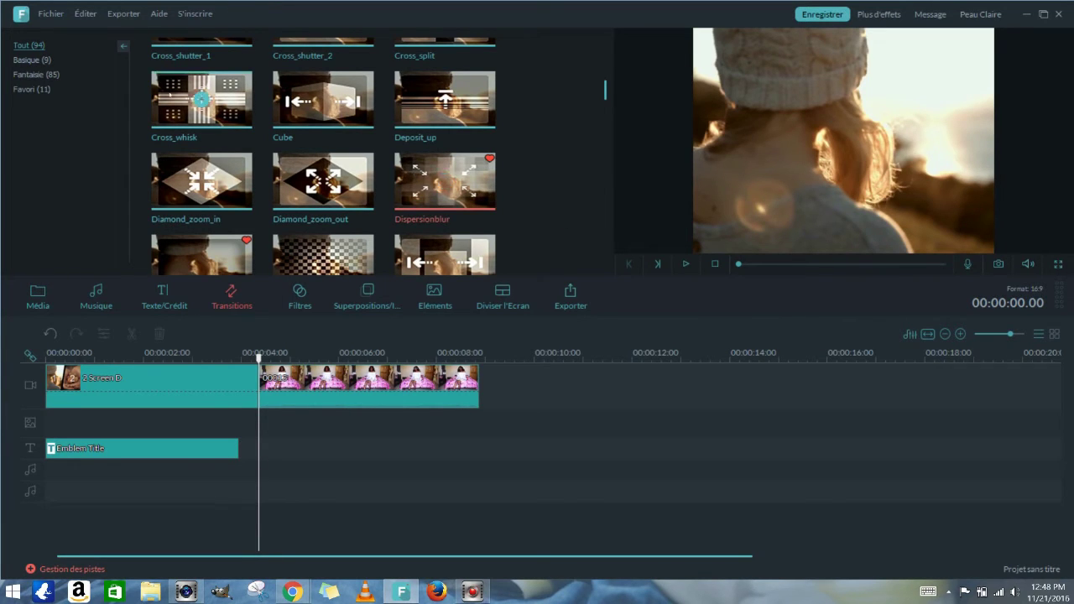
# Step: Preview the favourite transitions Fadegrayscale and Fade, and place Fadegrayscale at the cut between the split-screen clip and clip 00013
pyautogui.click(29, 90)
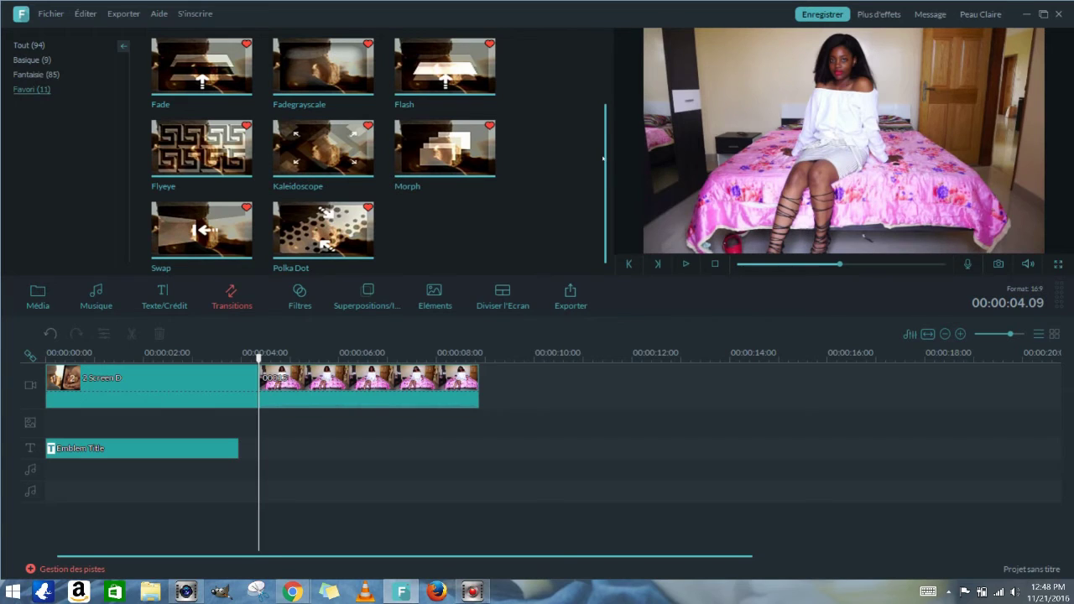
pyautogui.moveTo(604, 159); pyautogui.dragTo(618, 78)
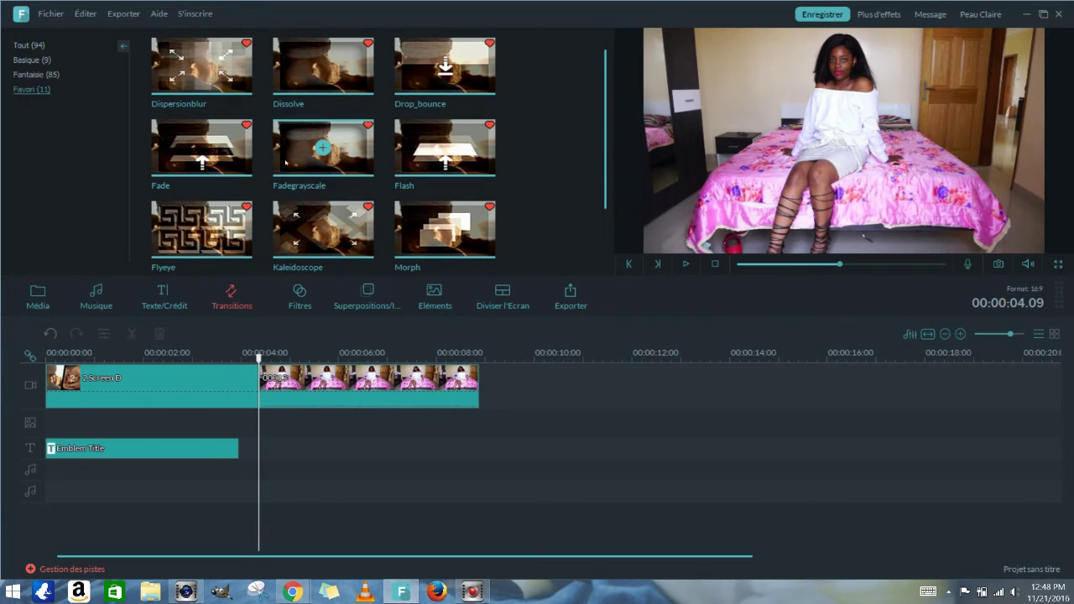
pyautogui.click(286, 162)
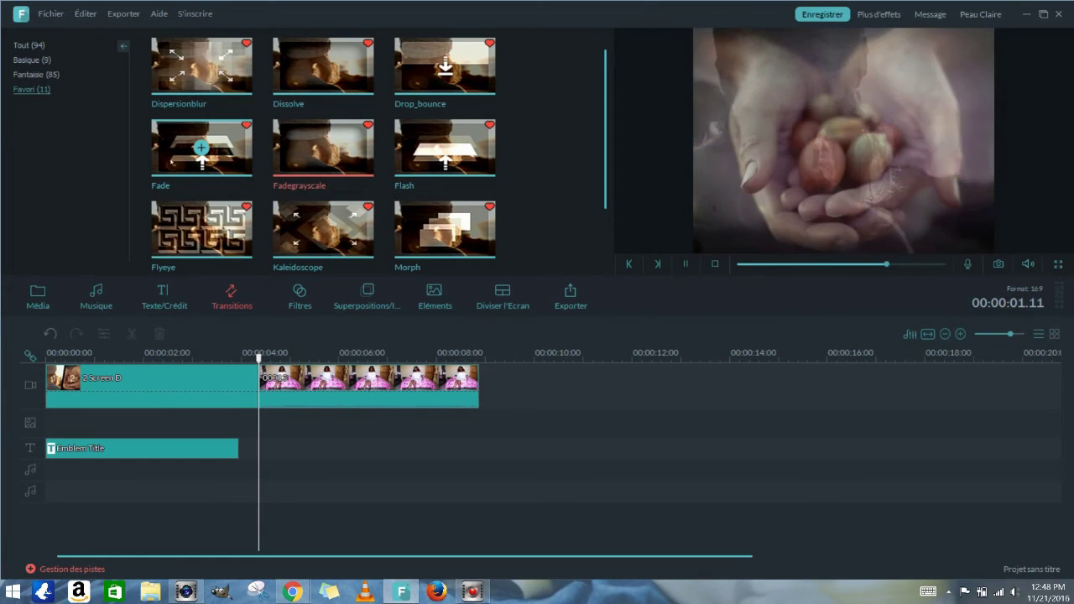
pyautogui.click(171, 160)
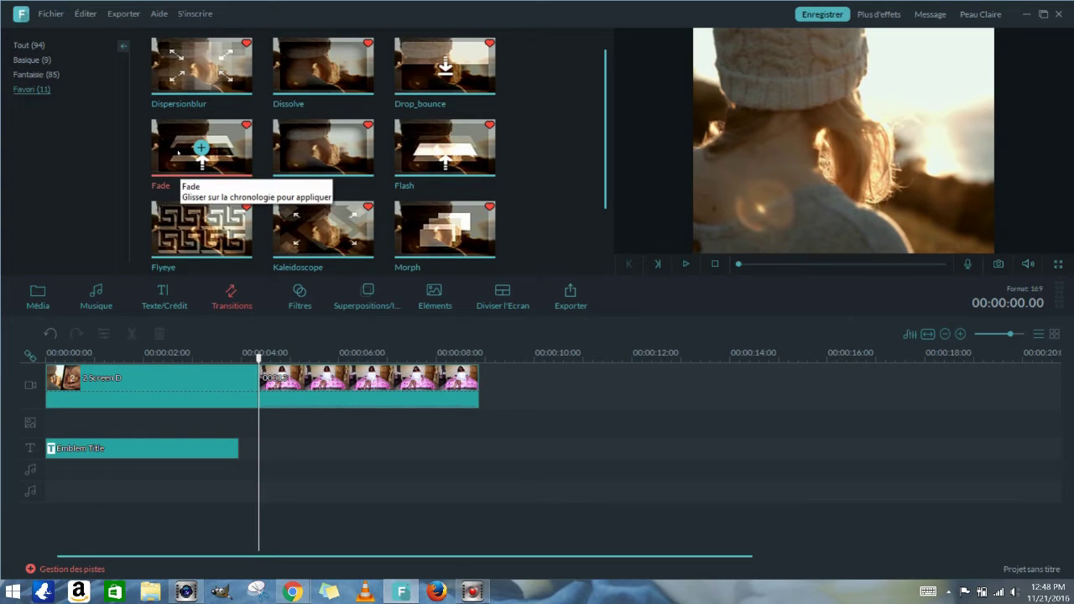
pyautogui.click(283, 151)
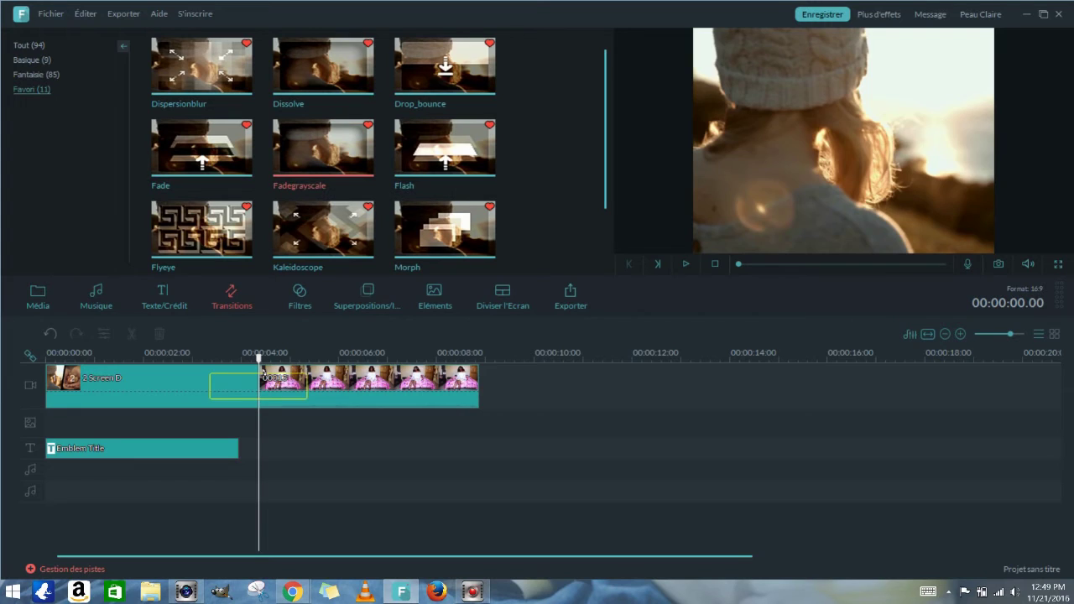
pyautogui.moveTo(268, 361); pyautogui.dragTo(271, 363)
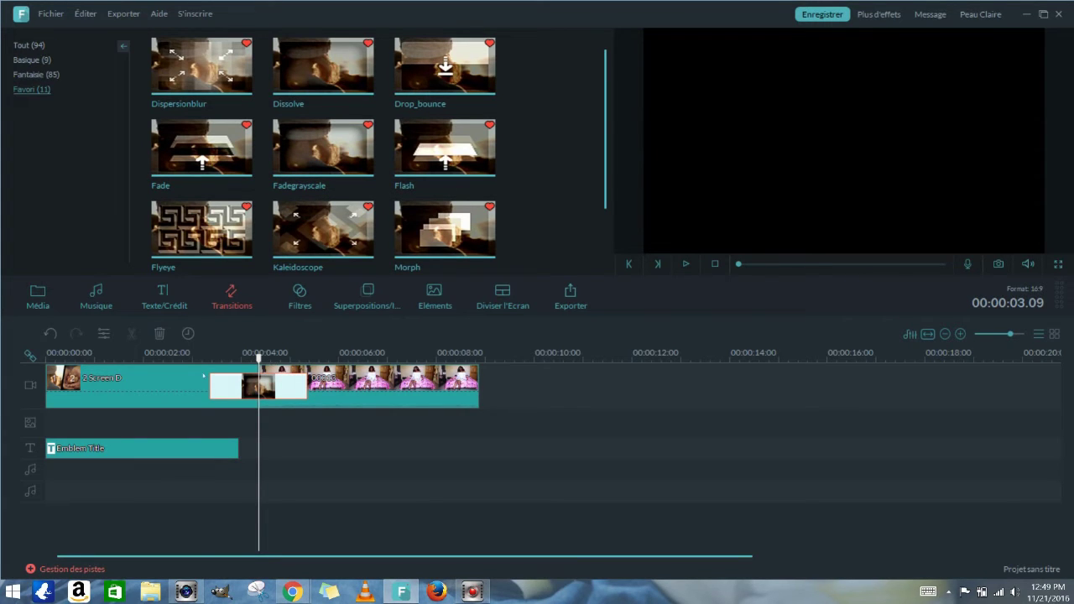
# Step: Open the Fadegrayscale transition's settings, compare the Titre and Postfix modes in playback, and keep Postfix
pyautogui.click(227, 399)
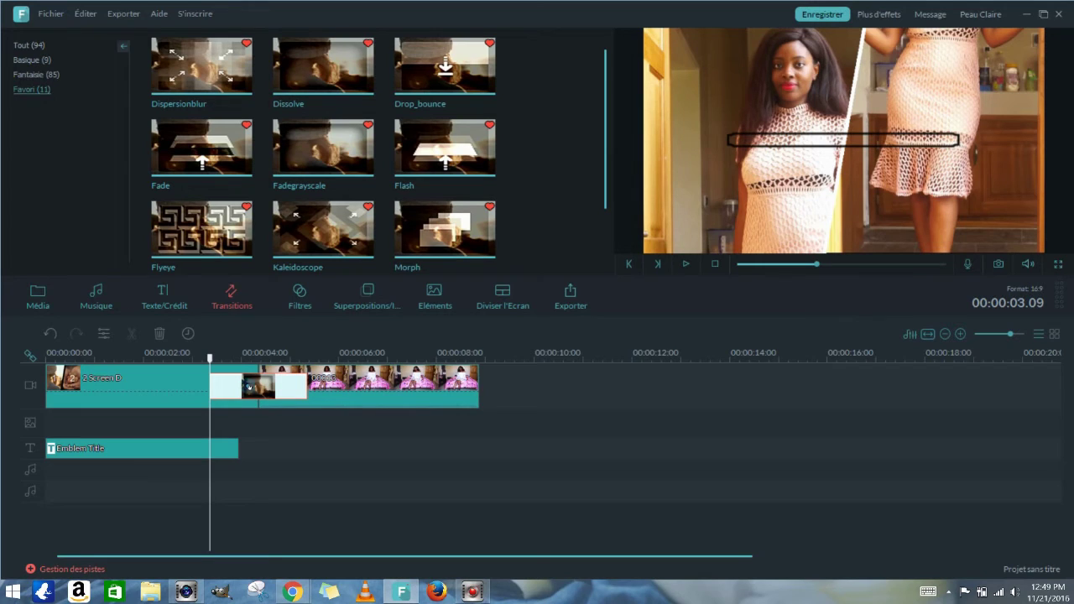
pyautogui.doubleClick(249, 387)
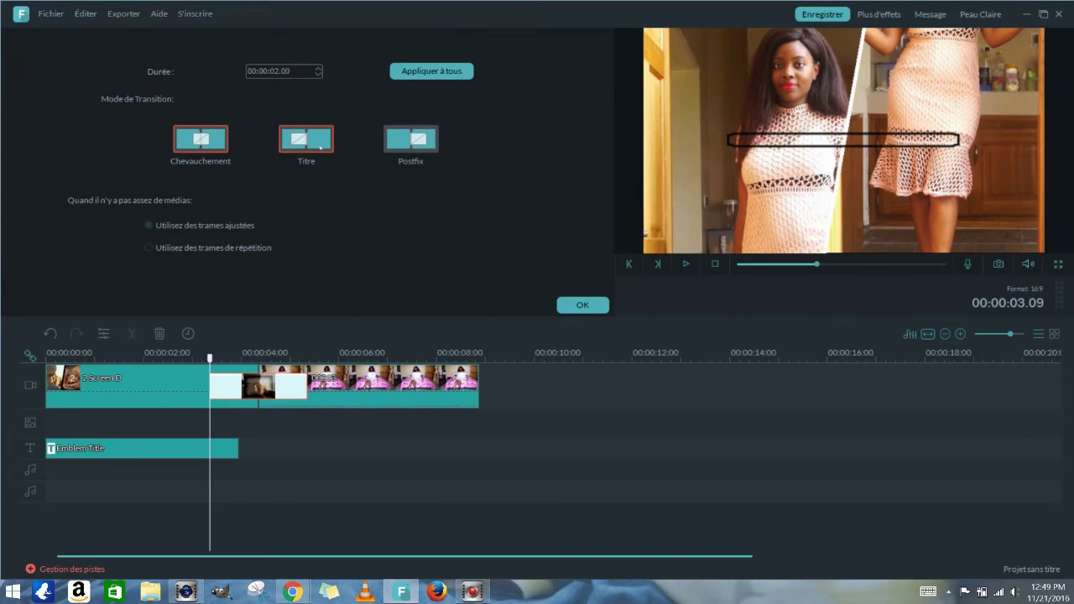
pyautogui.click(319, 148)
pyautogui.click(684, 263)
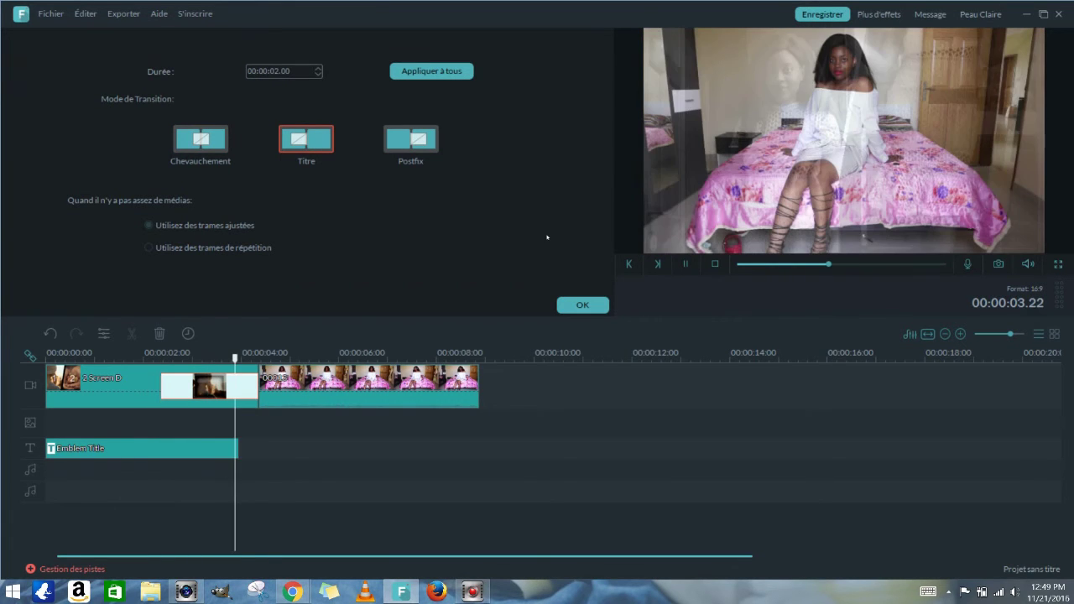
pyautogui.click(410, 140)
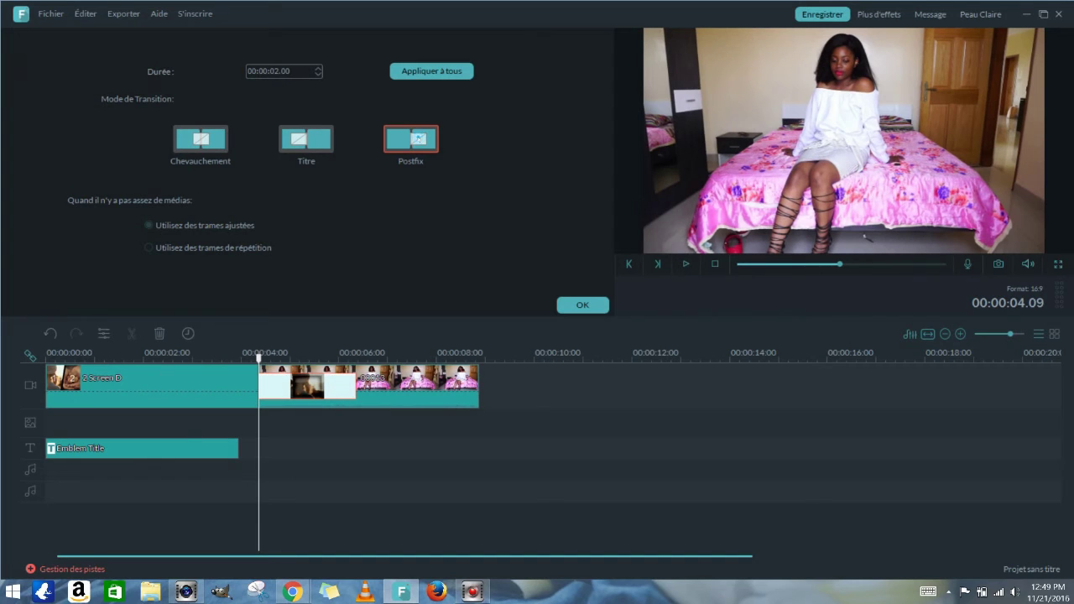
pyautogui.click(685, 265)
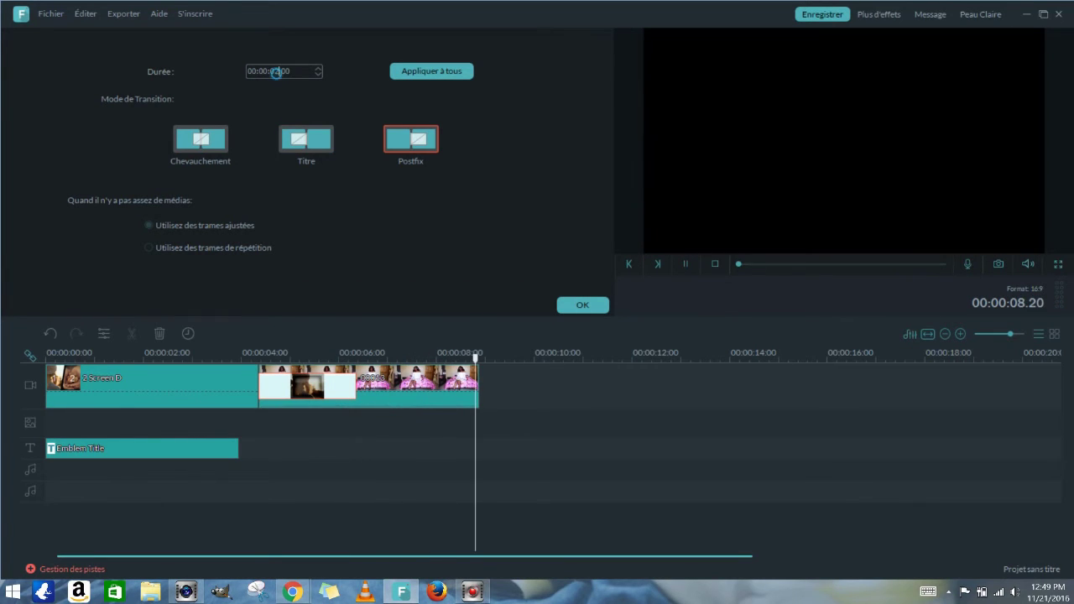
# Step: Set the transition's duration to 00:00:01.00 and confirm its settings
pyautogui.click(318, 75)
pyautogui.click(403, 89)
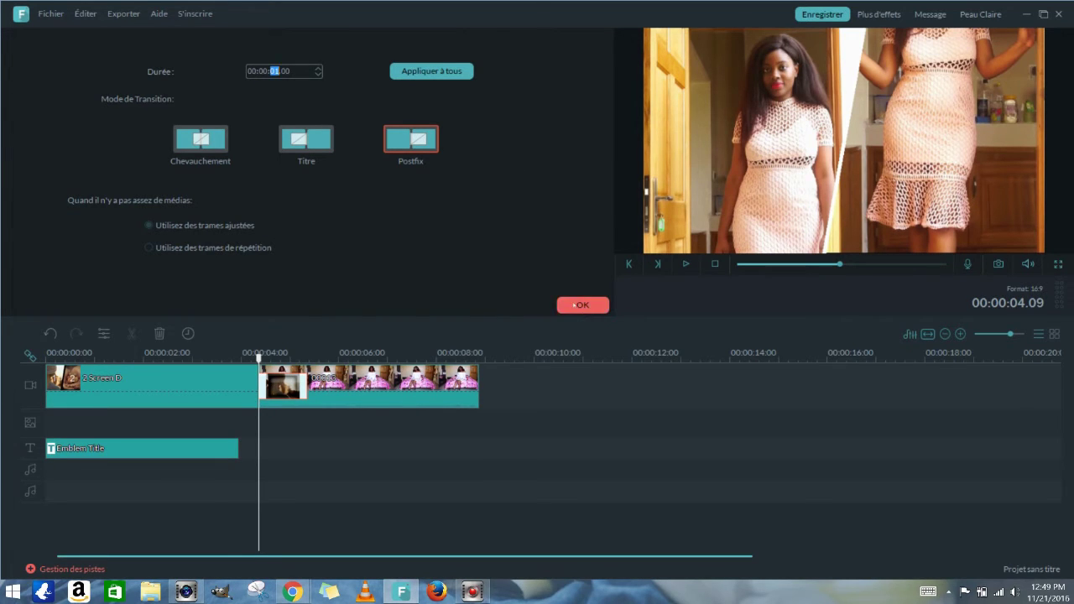
pyautogui.click(579, 305)
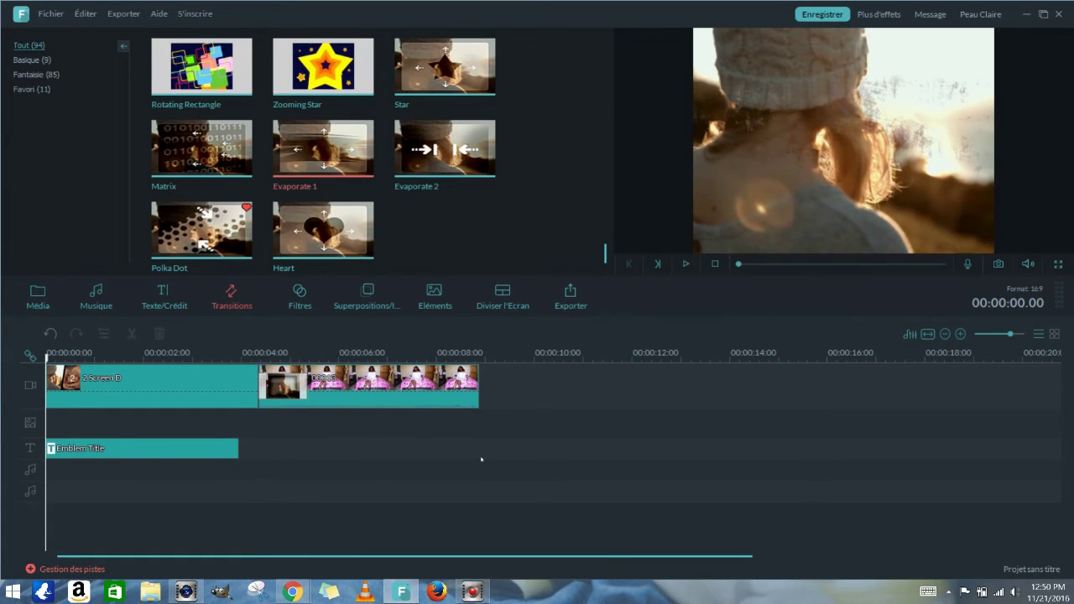
# Step: Preview the Particle 1 and Colorful Light Leaks 2 filters, and add Colorful Light Leaks 2 at the start of the timeline
pyautogui.click(300, 292)
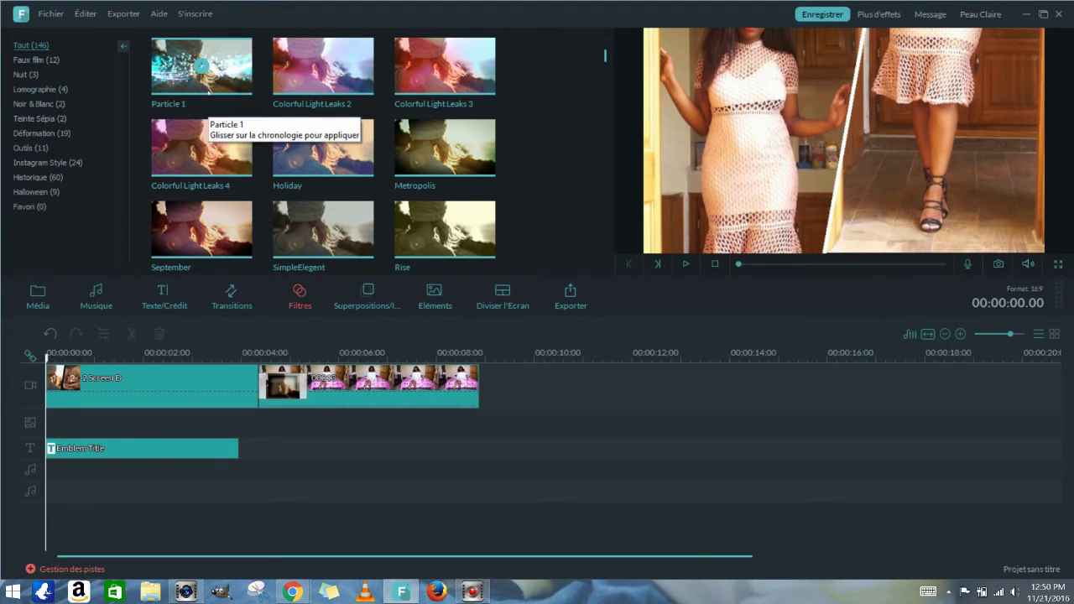
pyautogui.click(201, 66)
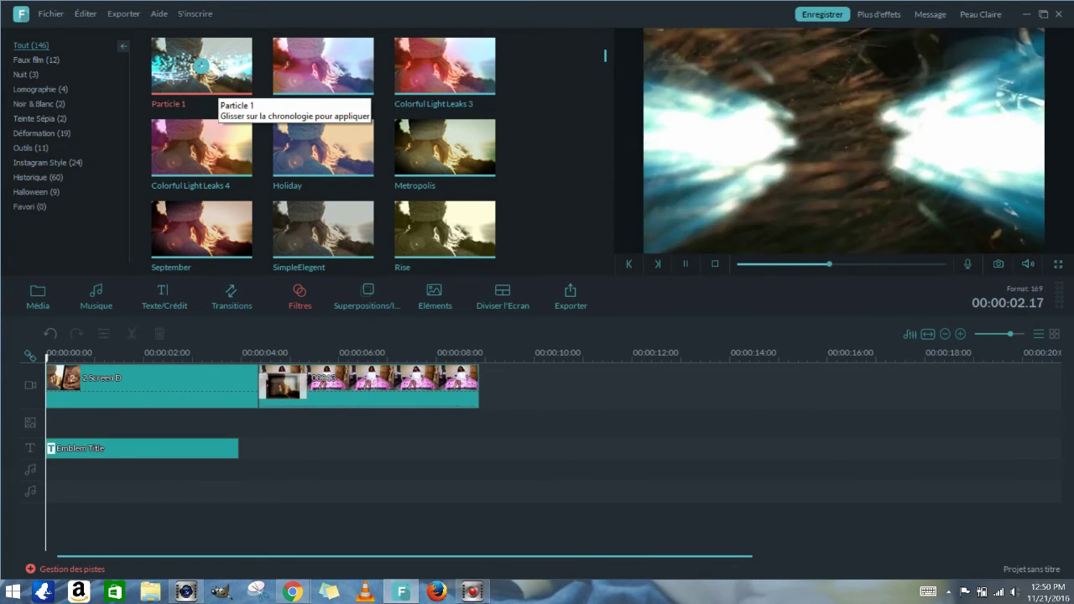
pyautogui.click(323, 66)
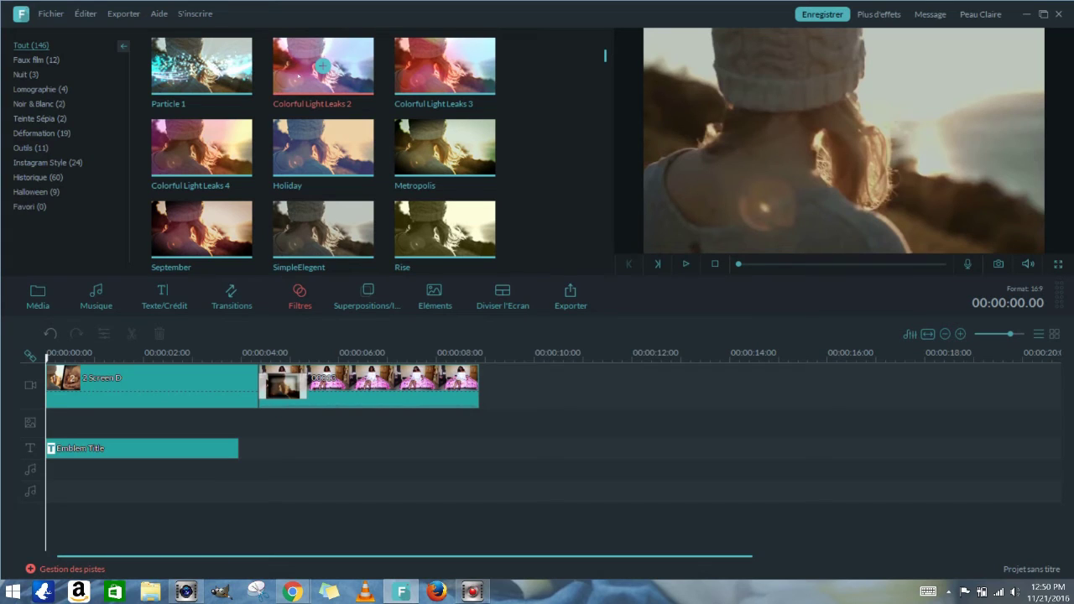
pyautogui.moveTo(323, 65); pyautogui.dragTo(56, 420)
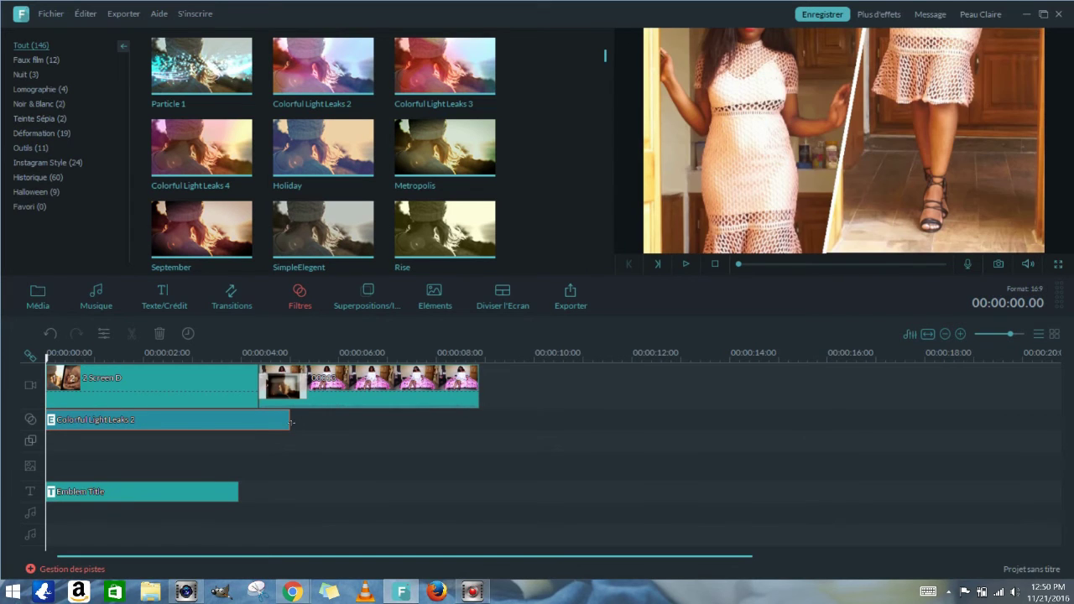
# Step: Shorten the Colorful Light Leaks 2 filter to 00:00:04.09, matching the split-screen clip's end, and preview the timeline
pyautogui.moveTo(267, 430); pyautogui.dragTo(260, 429)
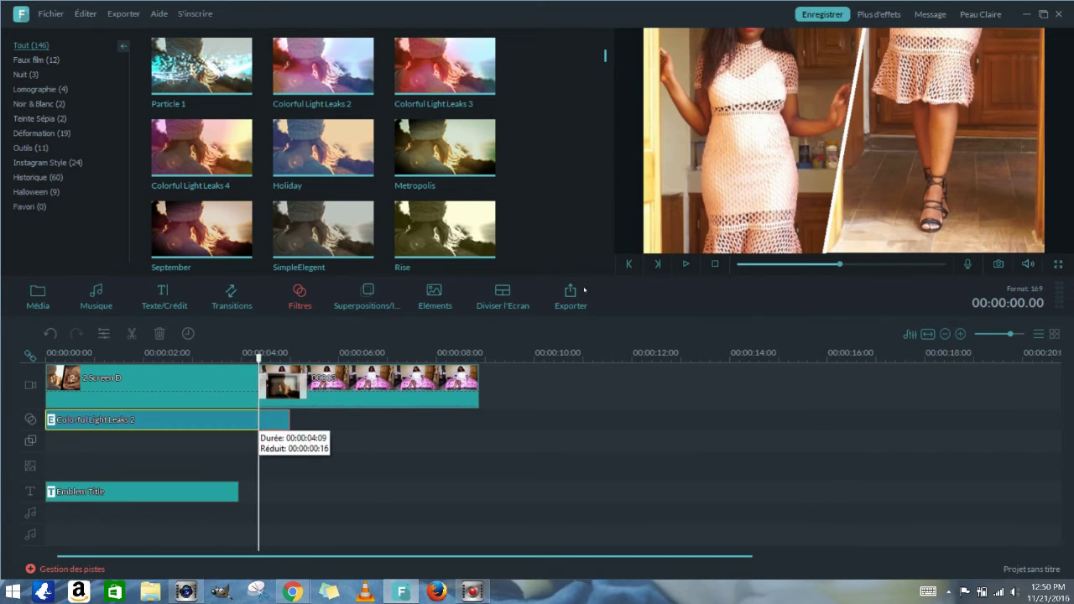
pyautogui.click(741, 266)
pyautogui.click(687, 264)
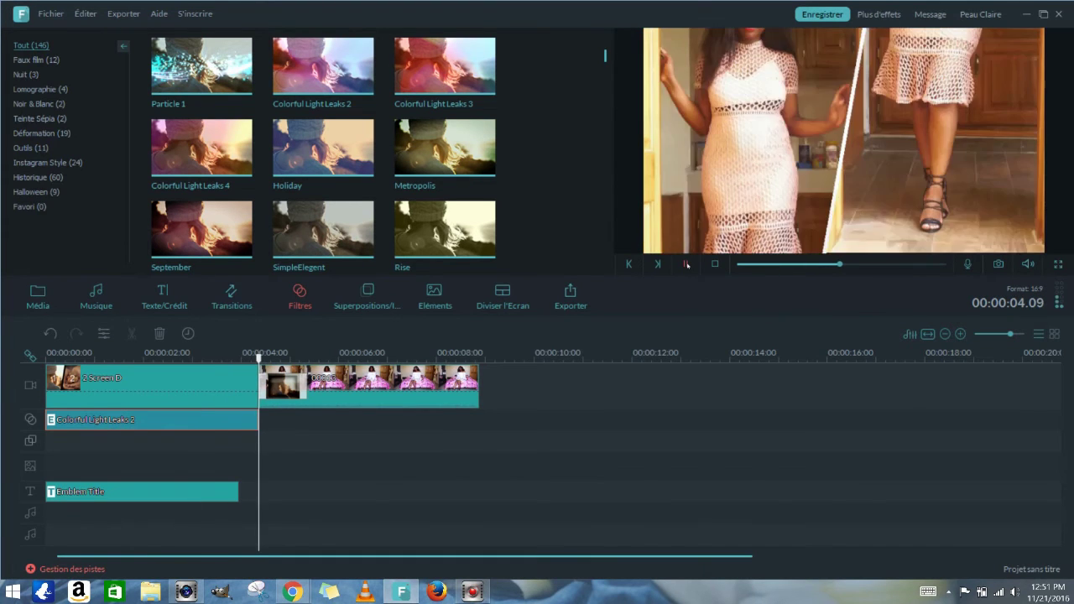
pyautogui.click(687, 264)
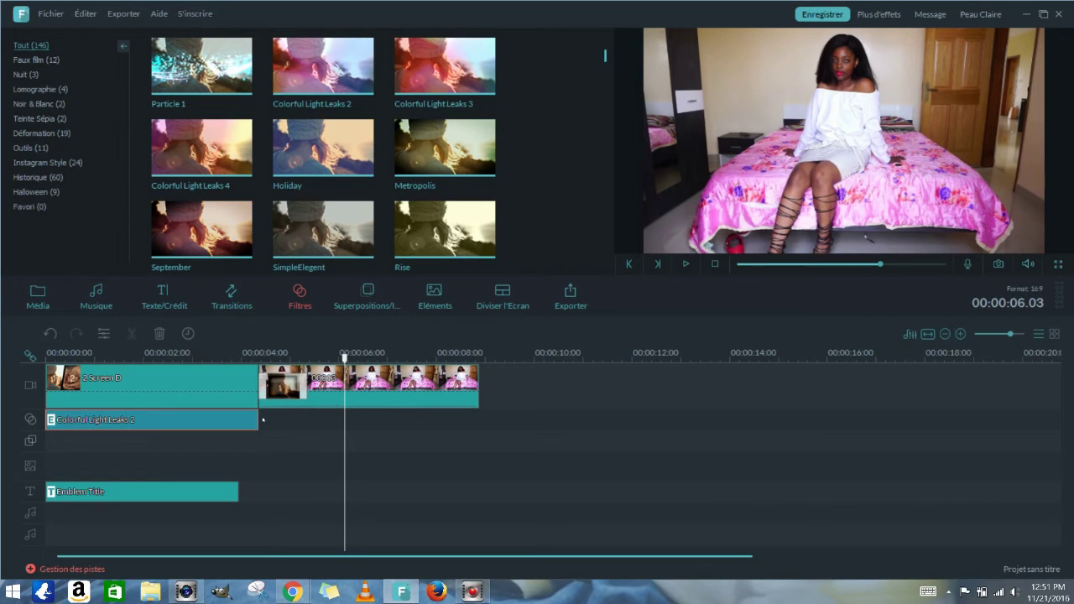
# Step: Extend the Colorful Light Leaks 2 filter to the end of the bedroom clip at 00:00:08.22 and preview the timeline
pyautogui.moveTo(457, 432); pyautogui.dragTo(479, 432)
pyautogui.moveTo(947, 265); pyautogui.dragTo(831, 274)
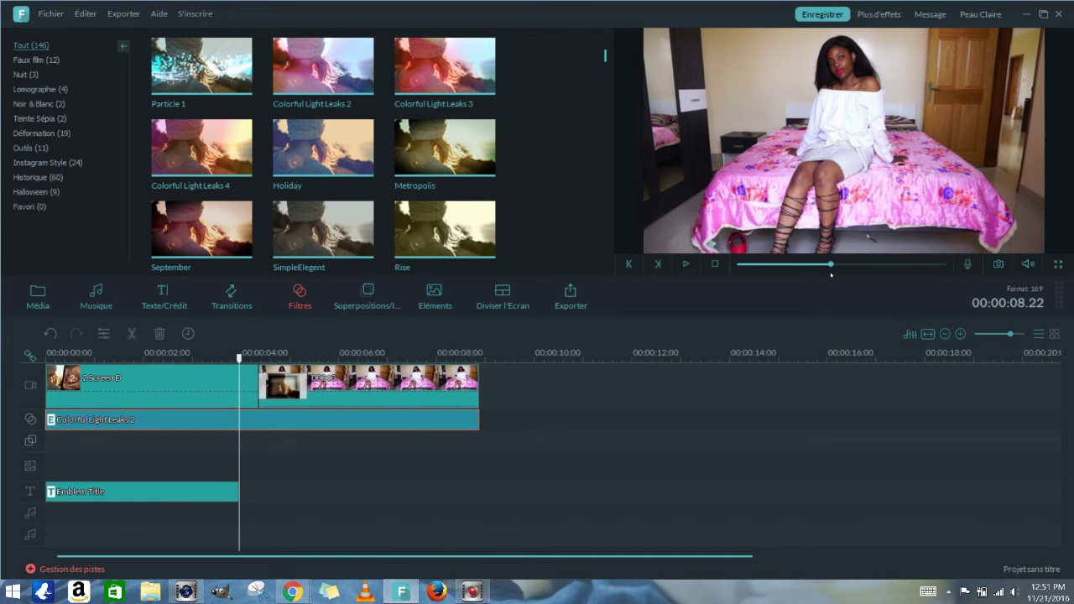
pyautogui.click(686, 265)
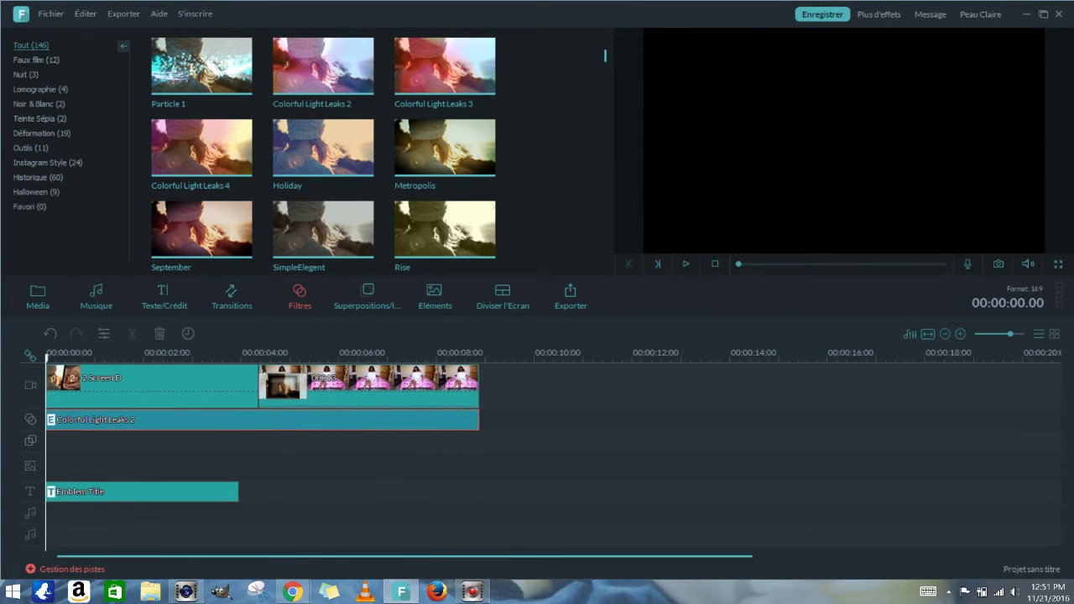
# Step: Preview the Metropolis filter and the Nashville and Walden filters from the Instagram Style category
pyautogui.click(417, 164)
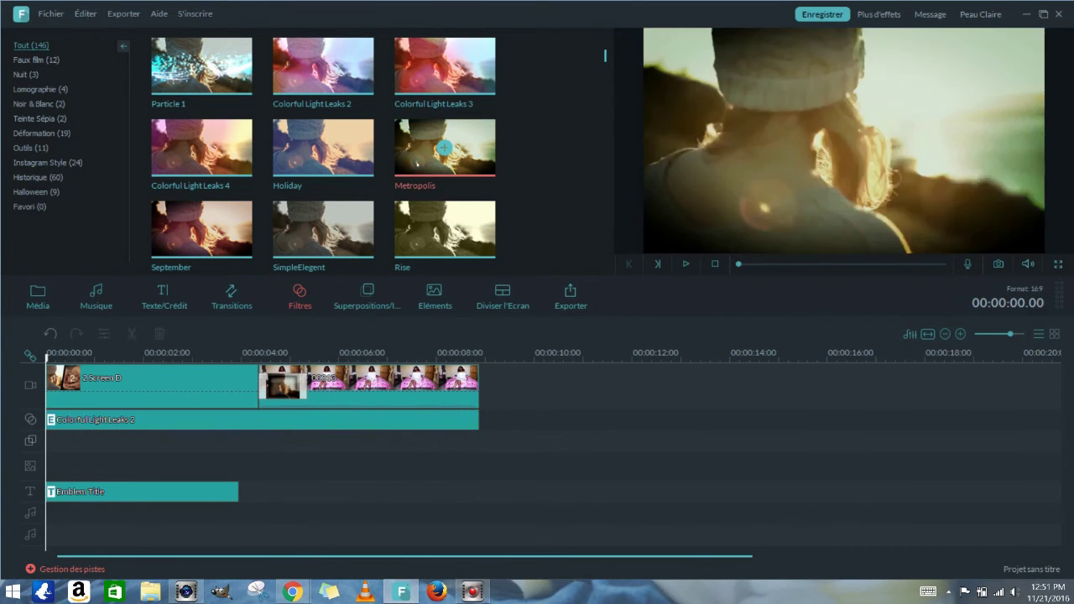
pyautogui.moveTo(604, 55); pyautogui.dragTo(606, 257)
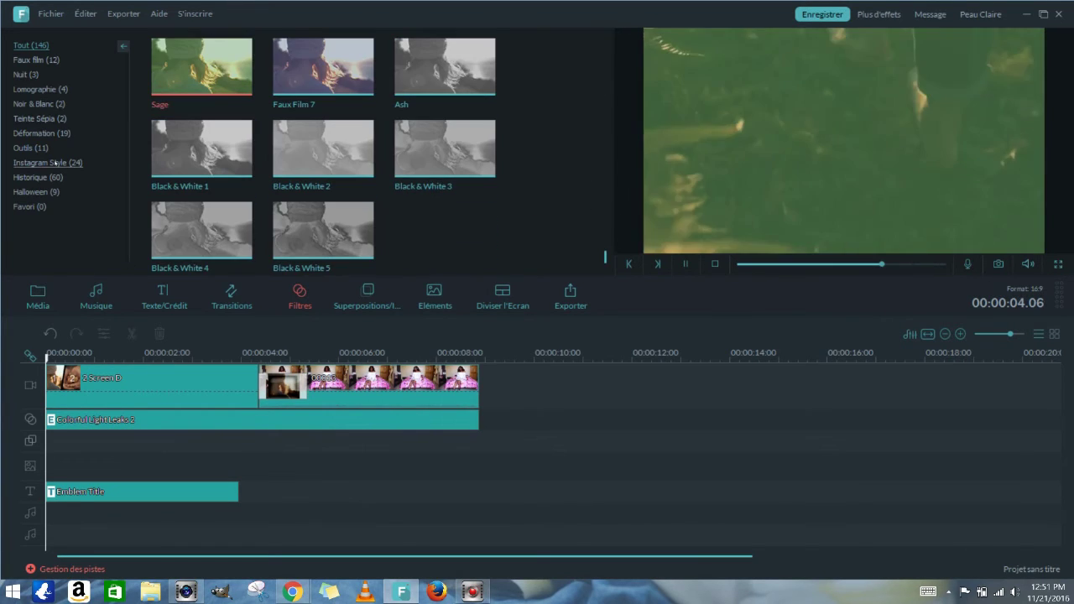
pyautogui.click(53, 162)
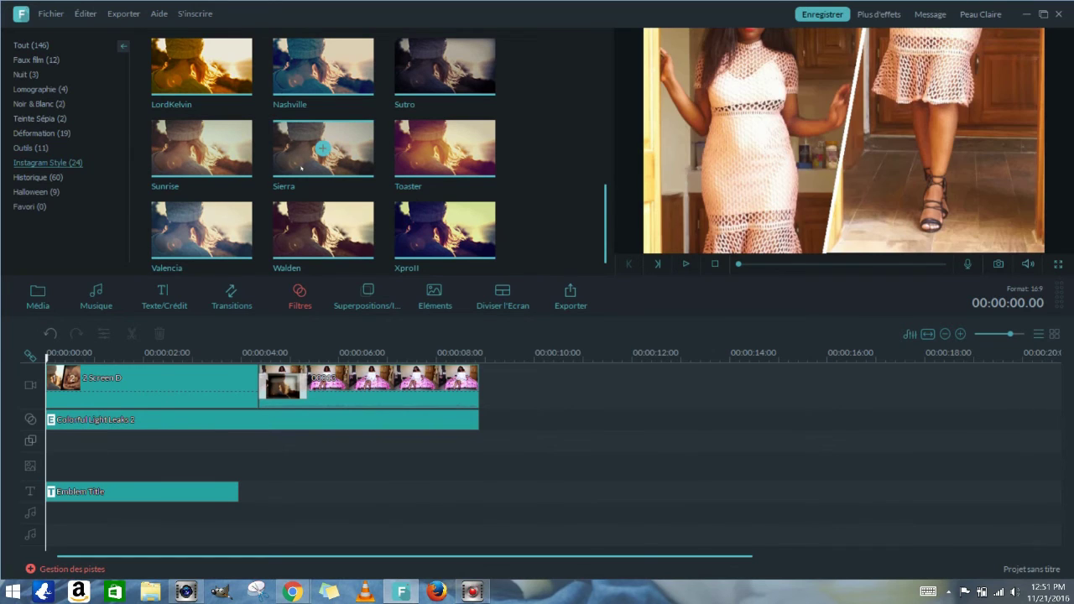
pyautogui.click(295, 77)
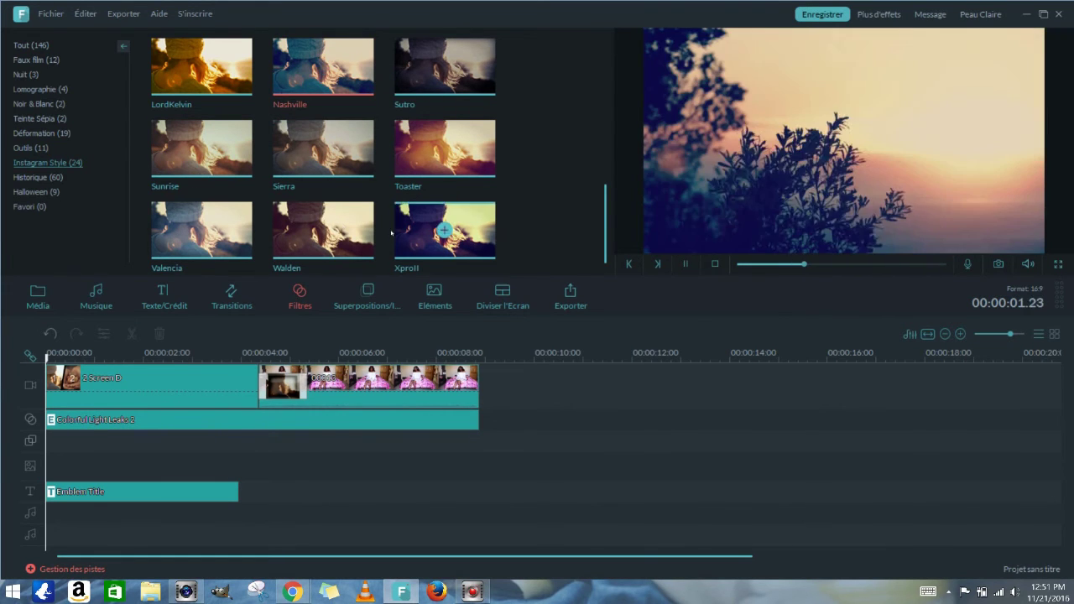
pyautogui.click(323, 230)
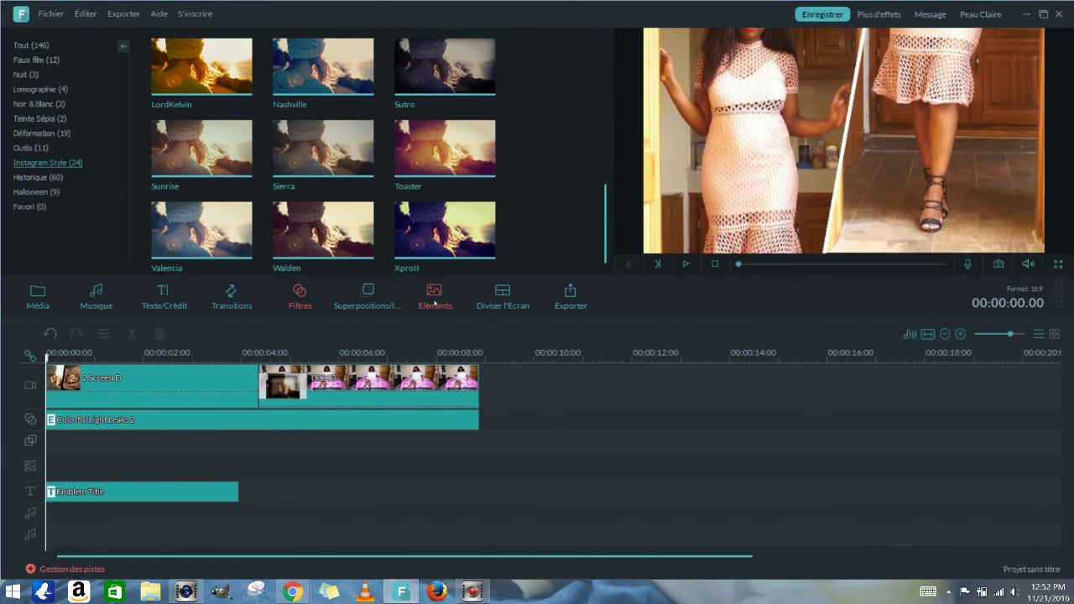
# Step: Browse the overlays and preview Bokeh 6 and View Finder 1
pyautogui.click(367, 294)
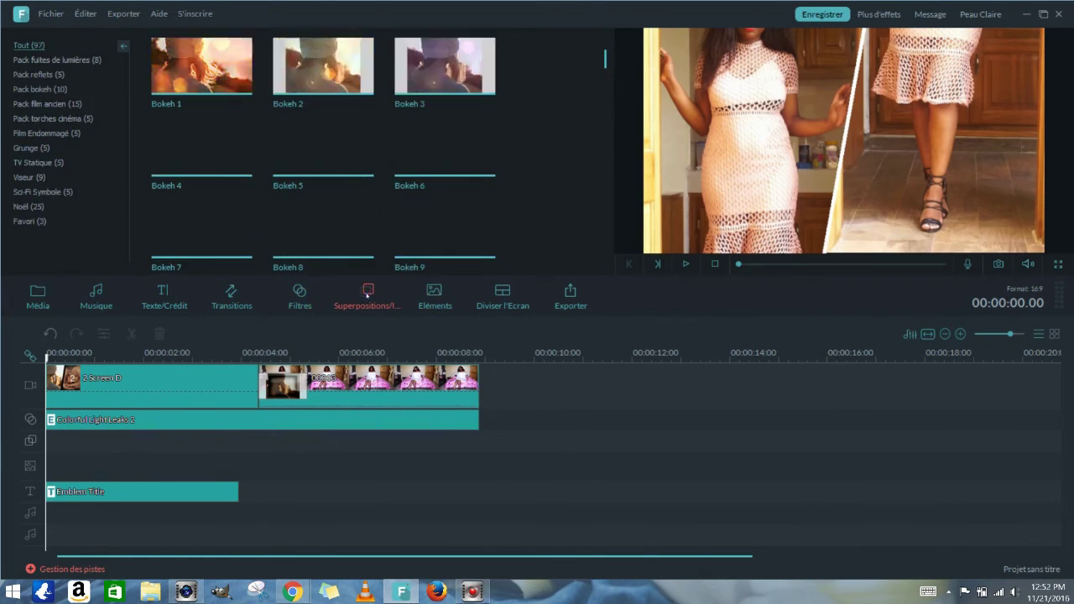
pyautogui.click(445, 148)
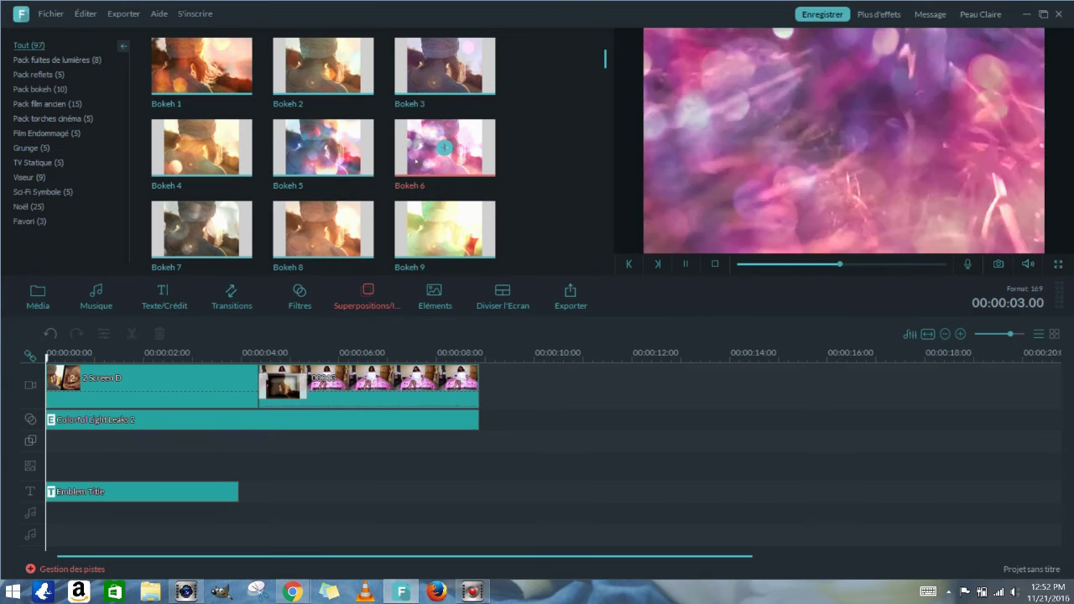
pyautogui.moveTo(604, 61); pyautogui.dragTo(606, 168)
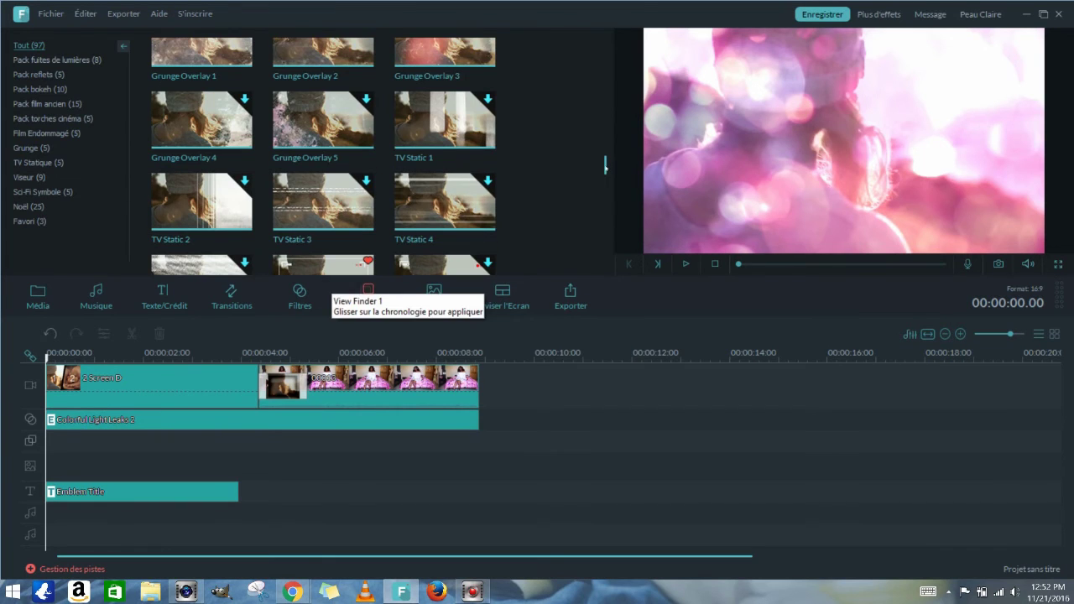
pyautogui.scroll(-1, 385, 229)
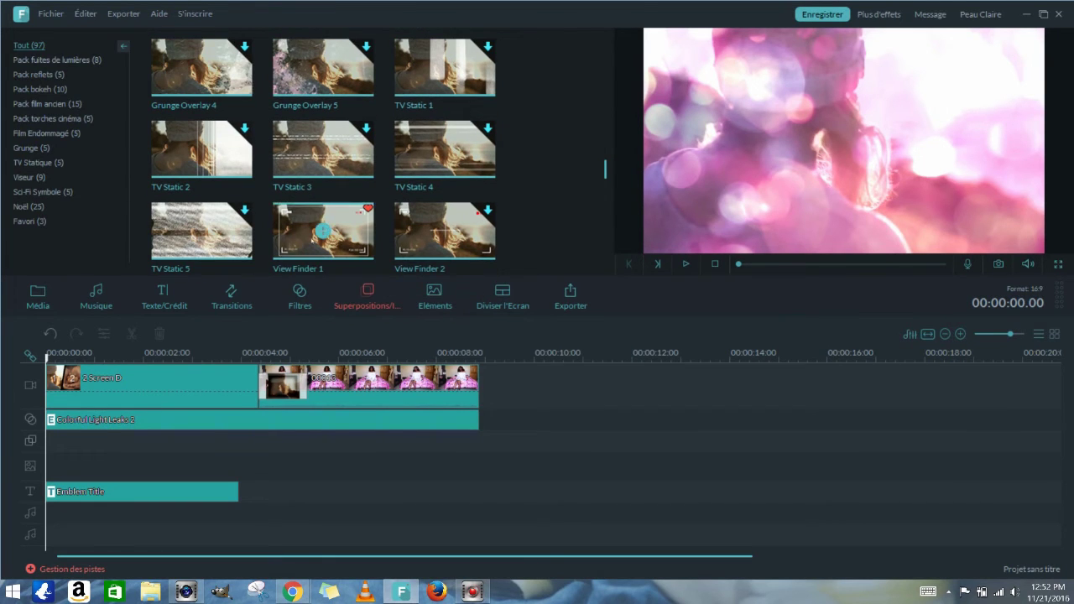
pyautogui.click(313, 239)
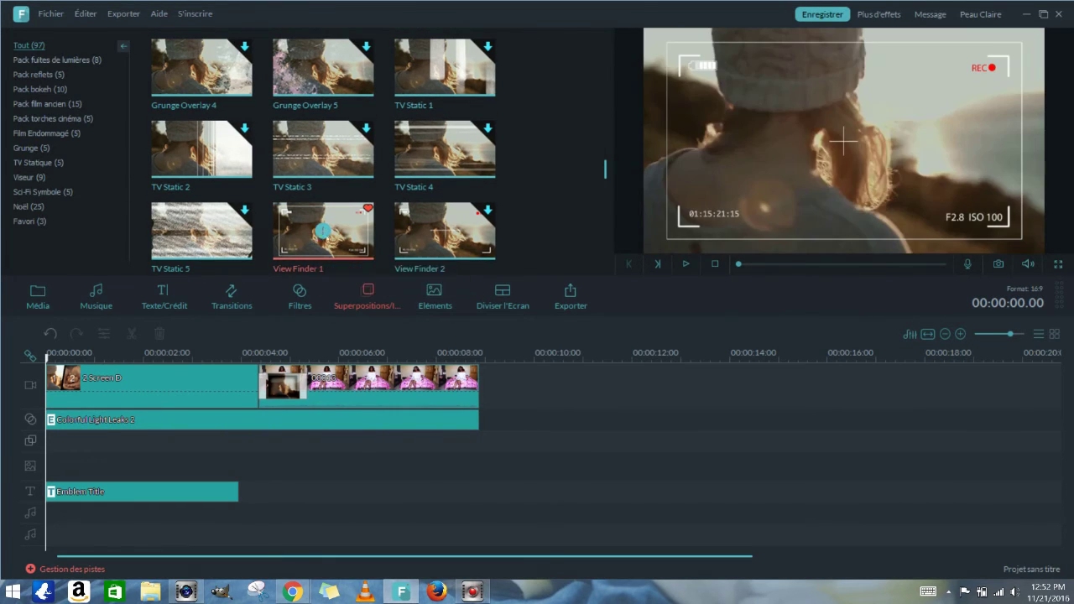
# Step: Add the View Finder 1 overlay to the timeline, align its end with the bedroom clip's end, and preview it
pyautogui.moveTo(322, 231); pyautogui.dragTo(129, 443)
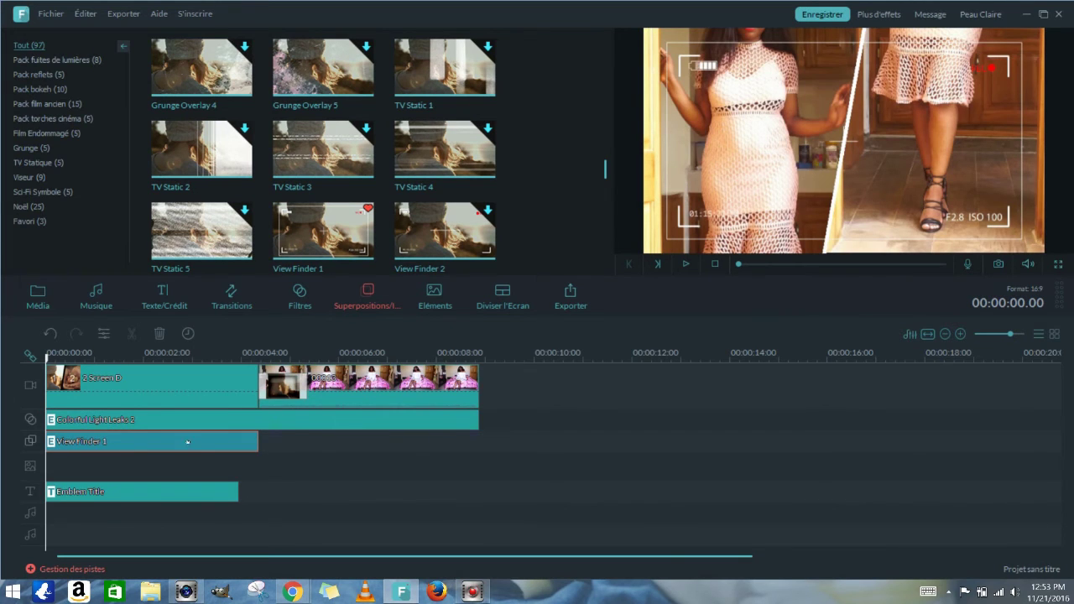
pyautogui.moveTo(191, 438); pyautogui.dragTo(406, 457)
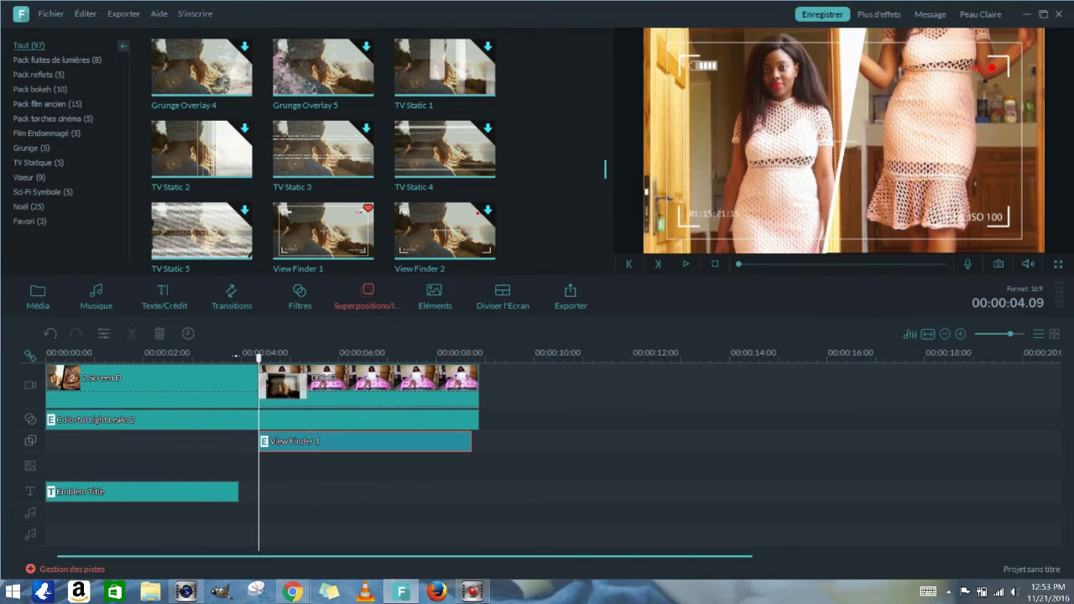
pyautogui.click(685, 262)
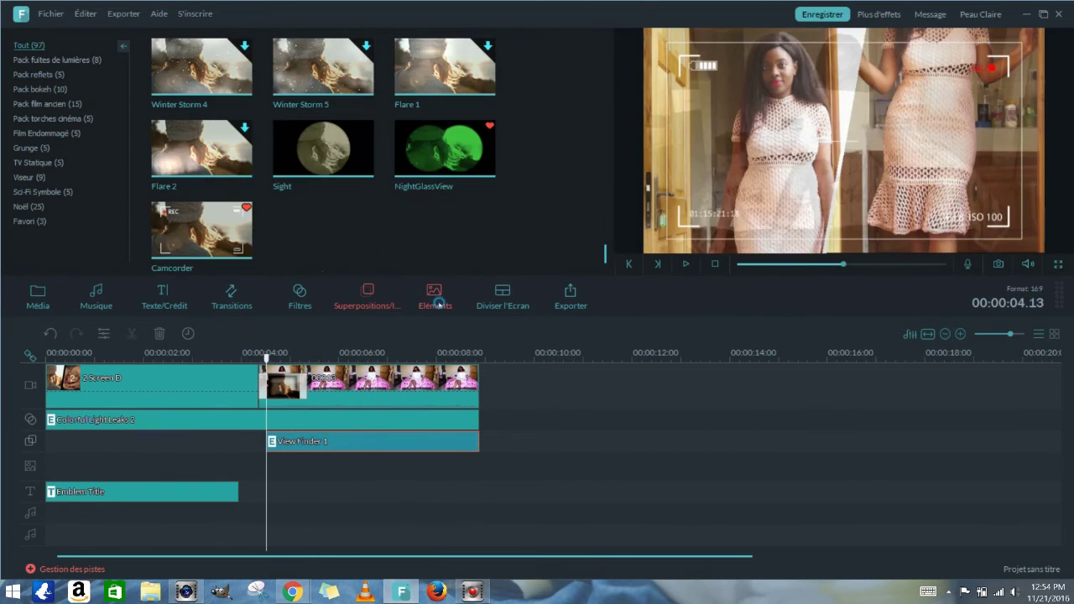
# Step: Browse the elements library and preview Vacation 6, Vacation 8, STAR 1, Christmas_Christ-17 and Christmas14
pyautogui.click(438, 304)
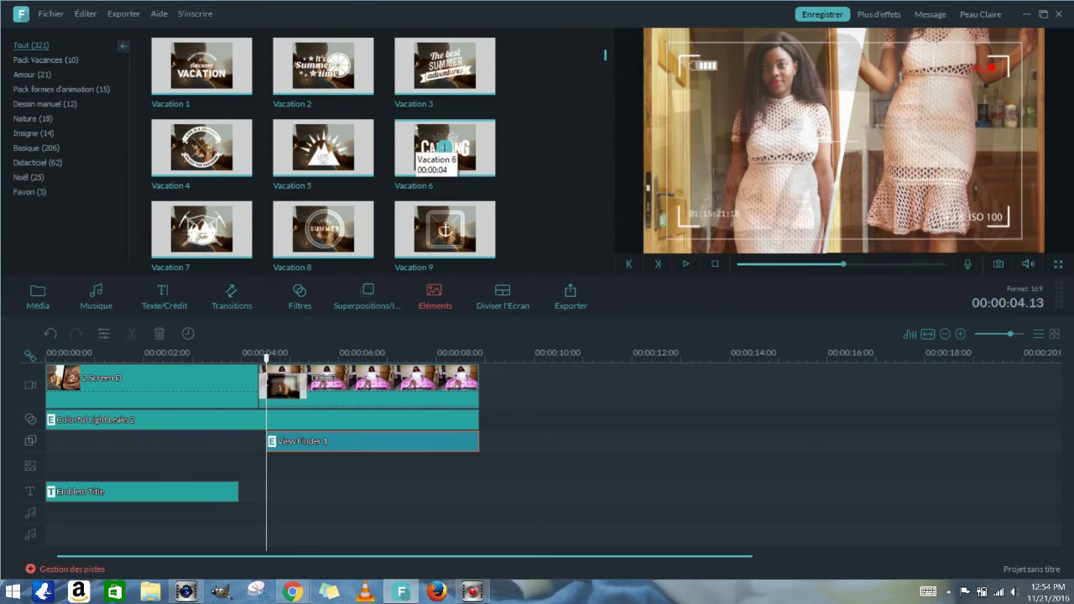
pyautogui.click(443, 147)
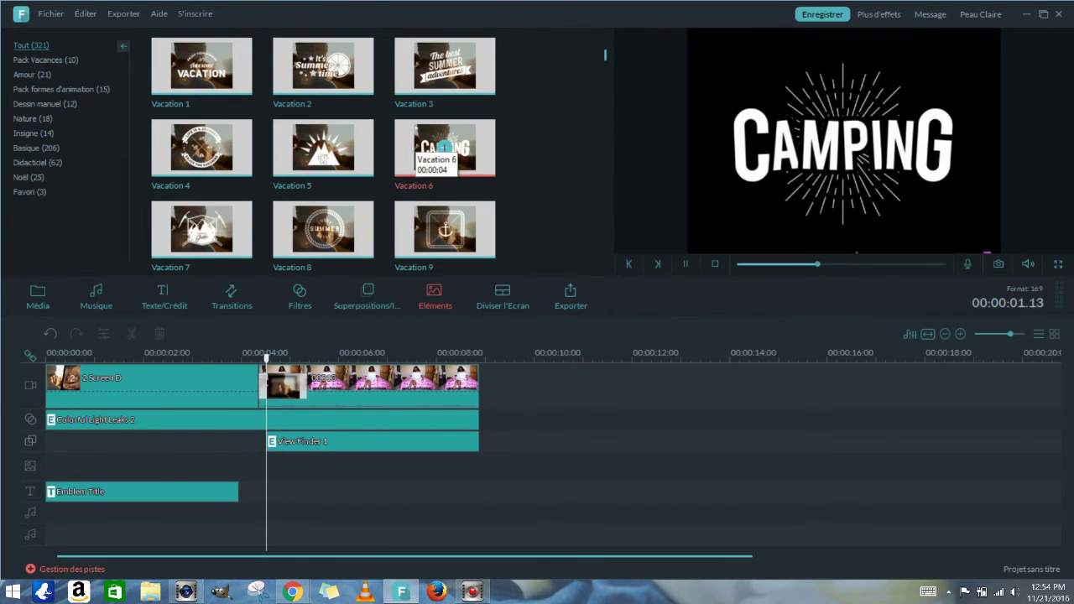
pyautogui.click(288, 241)
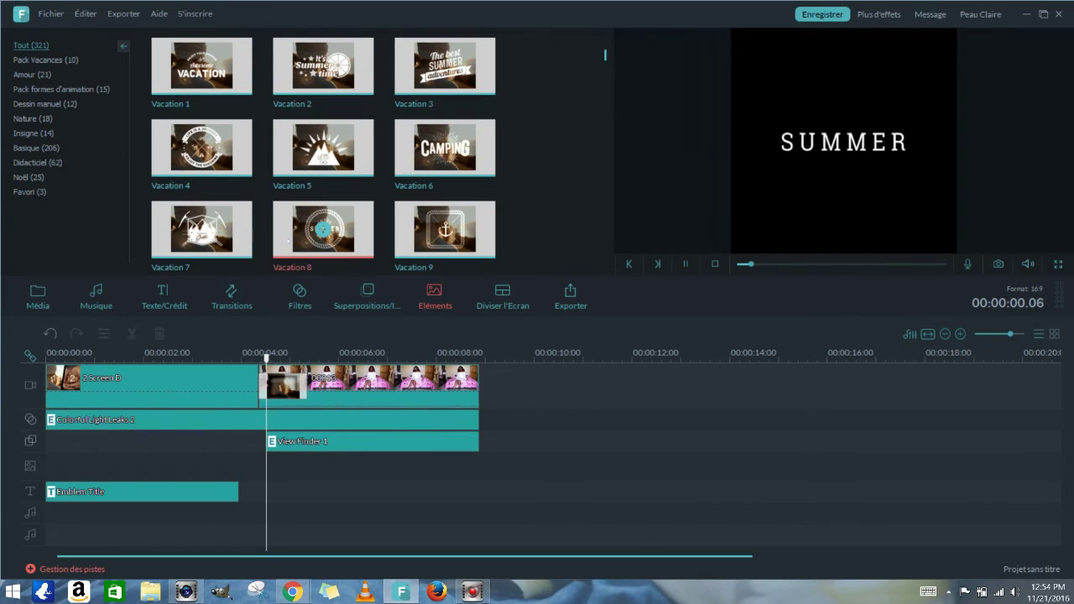
pyautogui.moveTo(604, 55); pyautogui.dragTo(611, 104)
pyautogui.click(287, 118)
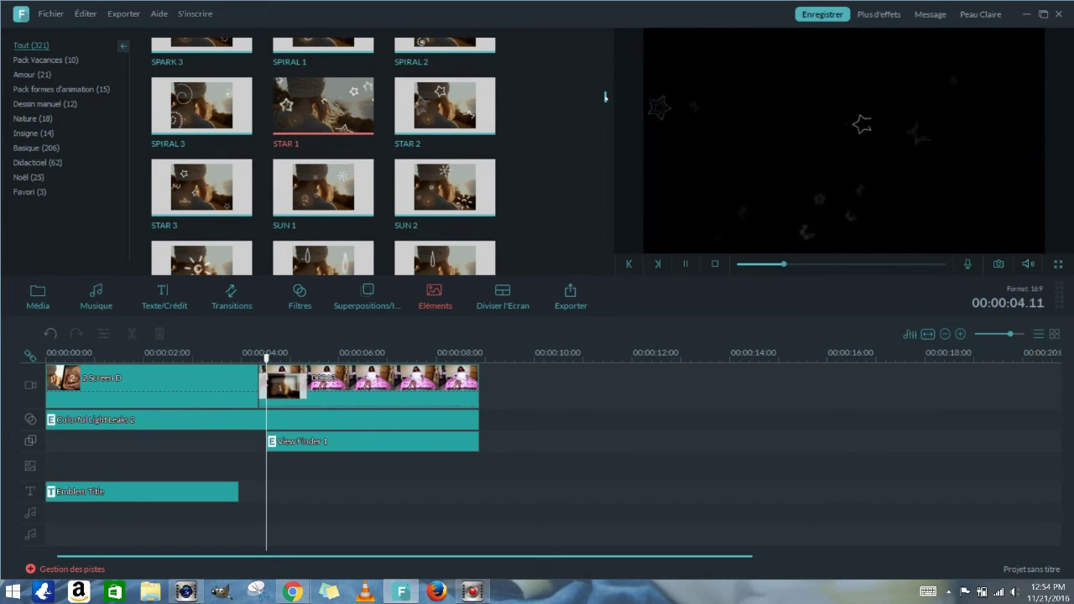
pyautogui.moveTo(605, 97); pyautogui.dragTo(619, 141)
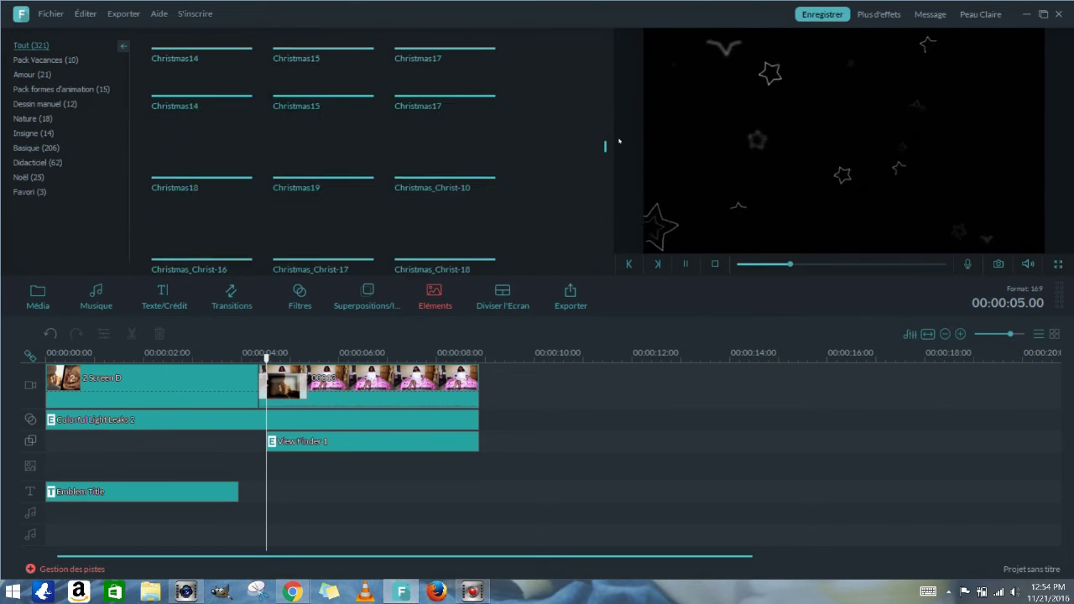
pyautogui.moveTo(618, 141); pyautogui.dragTo(623, 148)
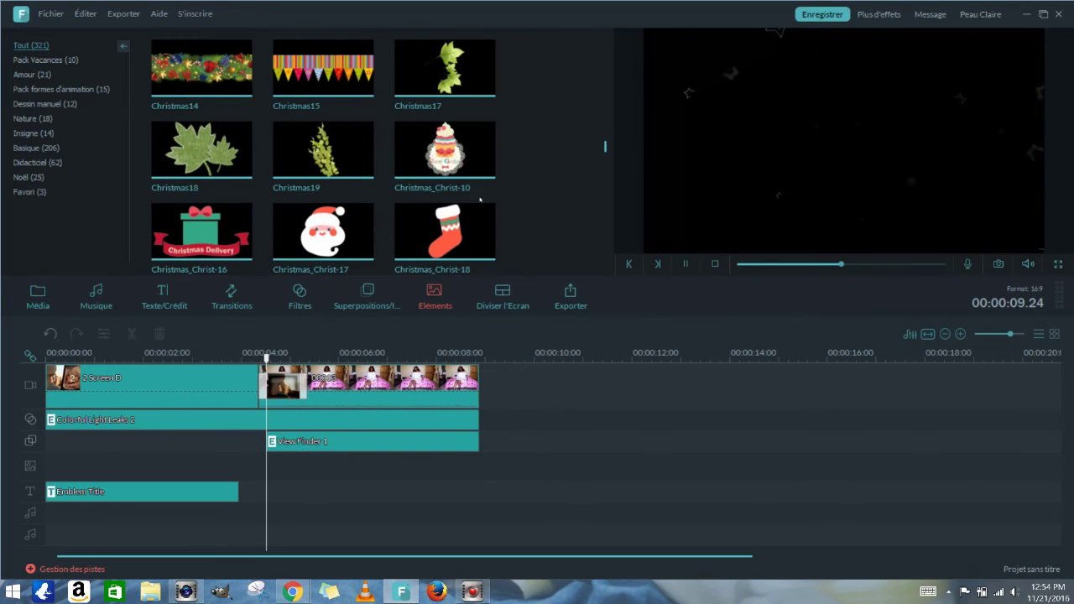
pyautogui.click(290, 241)
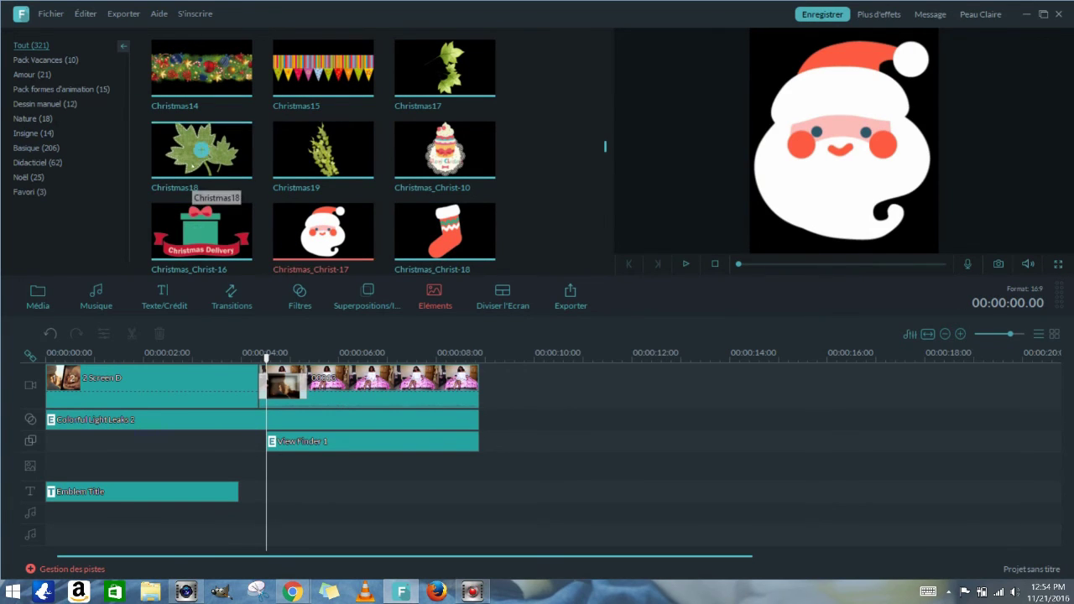
pyautogui.click(201, 67)
# Step: Add the JJD - Adventure [NCS Release] track from the media album and move it to the start of the timeline
pyautogui.click(98, 292)
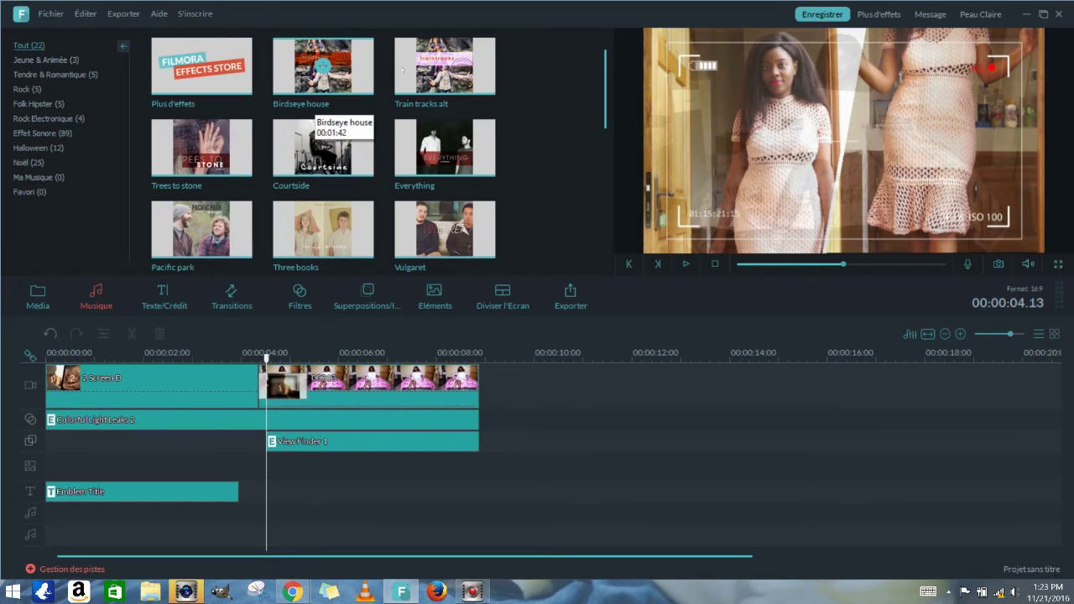
pyautogui.click(37, 295)
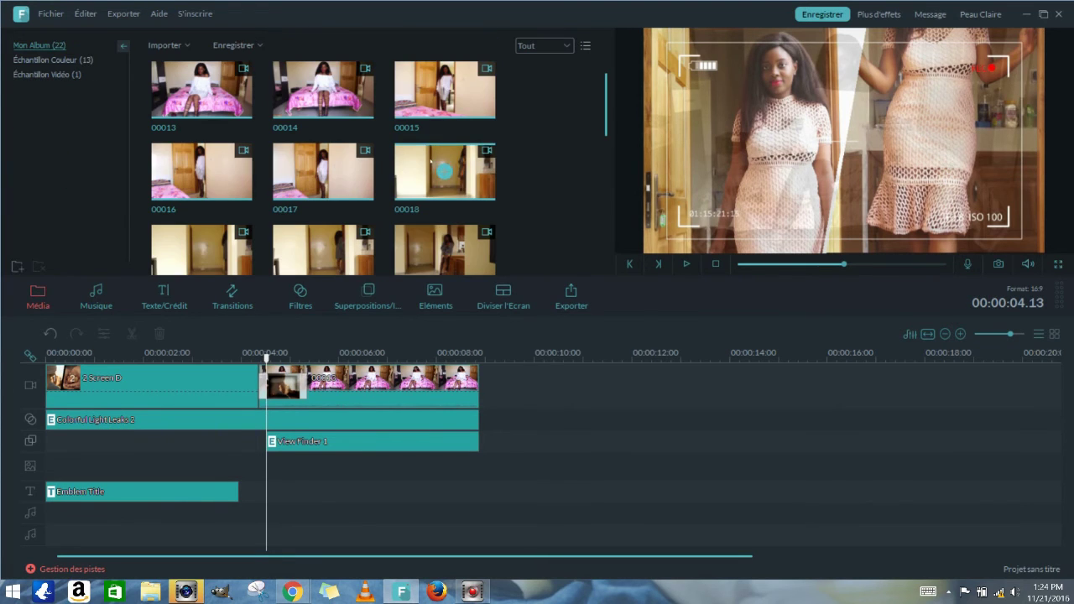
pyautogui.moveTo(606, 105); pyautogui.dragTo(623, 219)
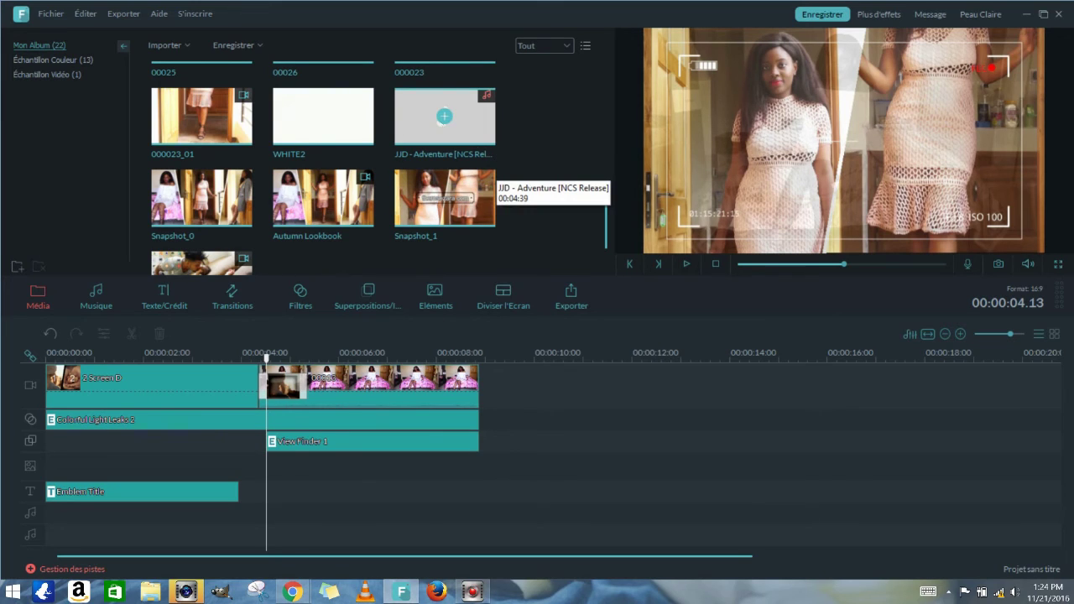
pyautogui.click(443, 117)
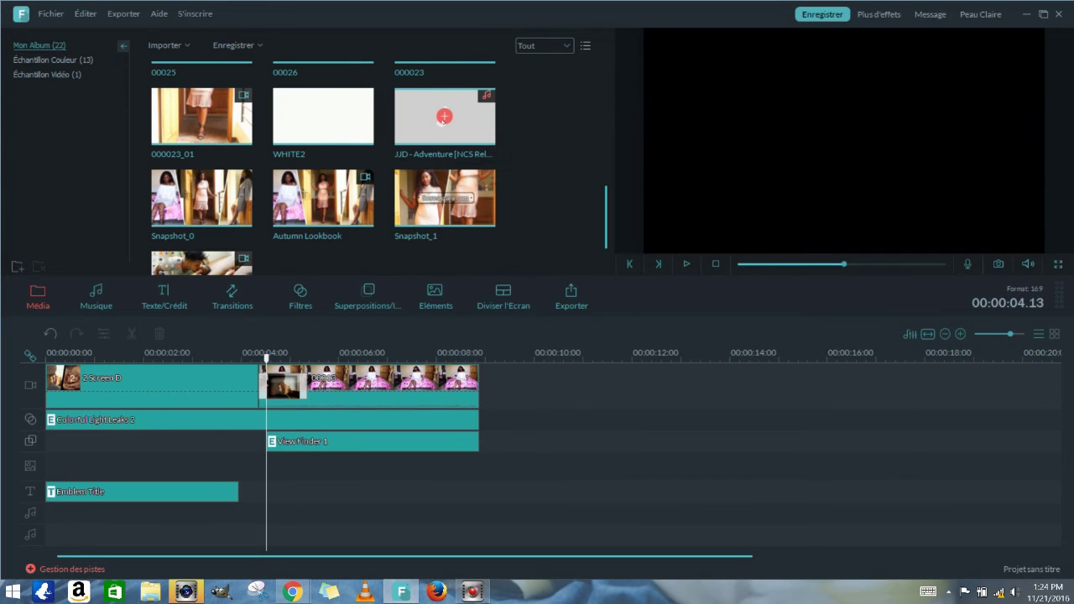
pyautogui.click(444, 118)
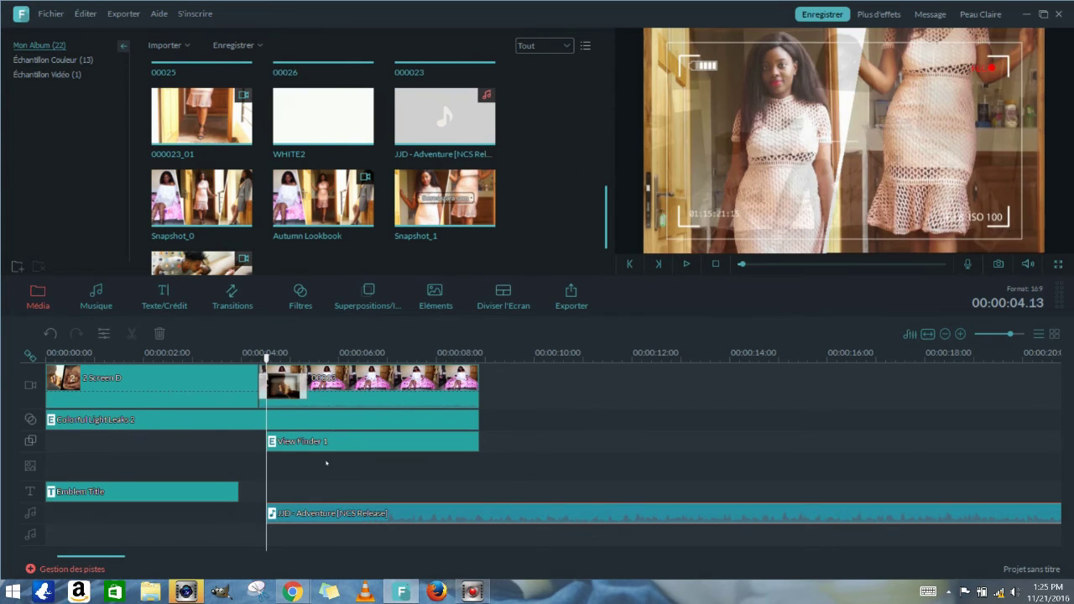
pyautogui.moveTo(307, 516); pyautogui.dragTo(75, 512)
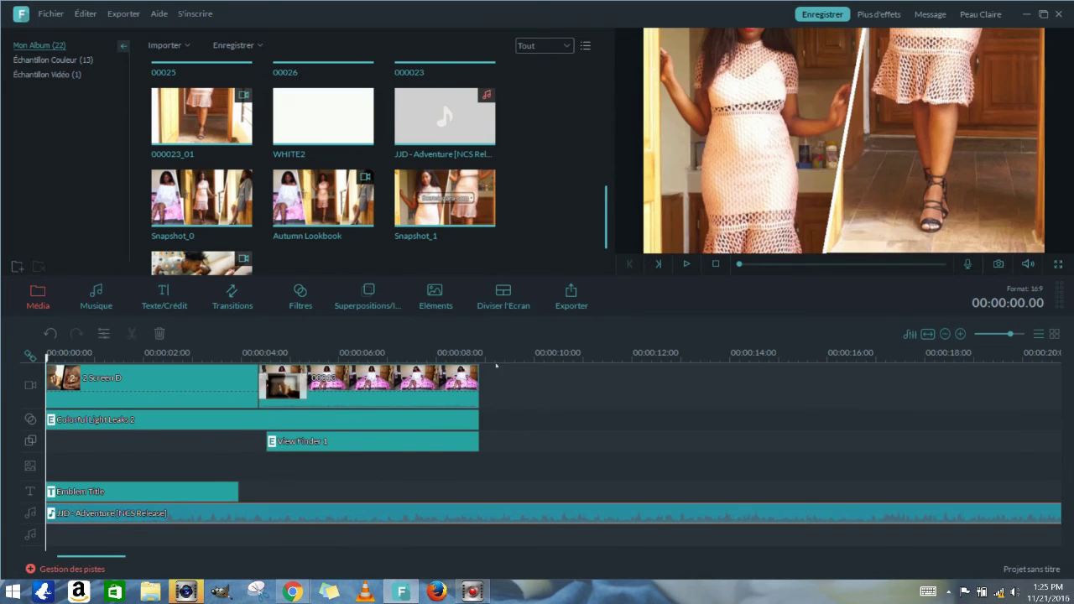
# Step: Split the music track at 00:00:08.22, where the video ends, and delete the remaining part
pyautogui.click(480, 353)
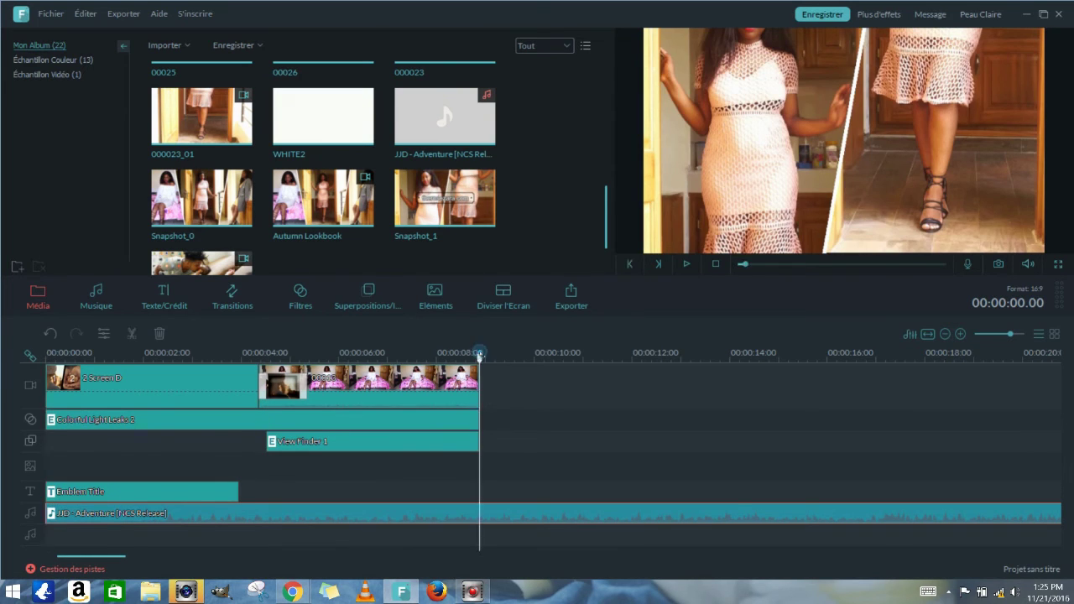
pyautogui.rightClick(477, 520)
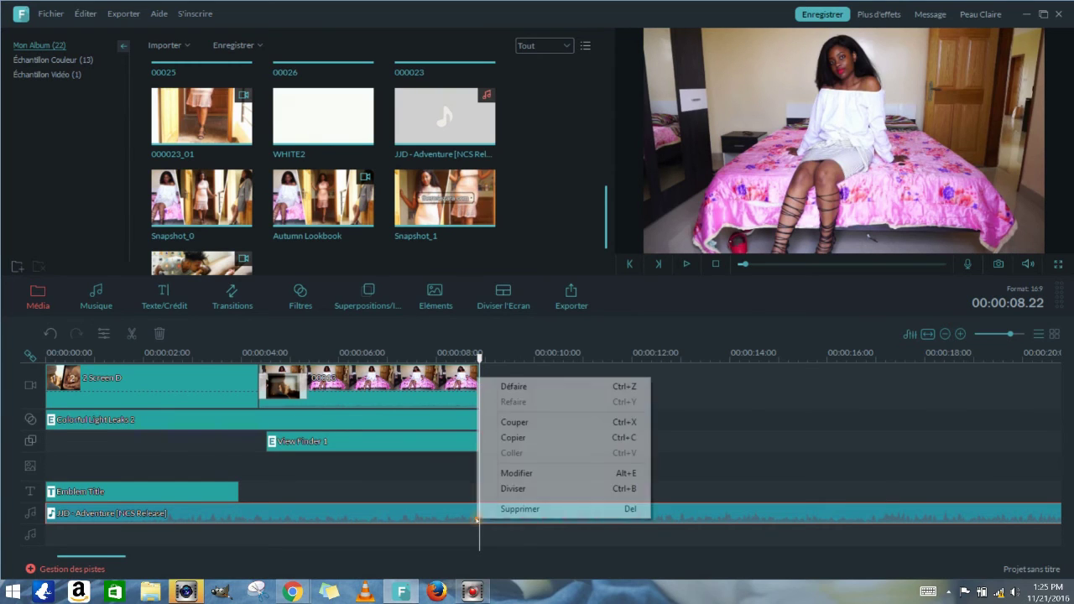
pyautogui.click(513, 490)
pyautogui.rightClick(500, 513)
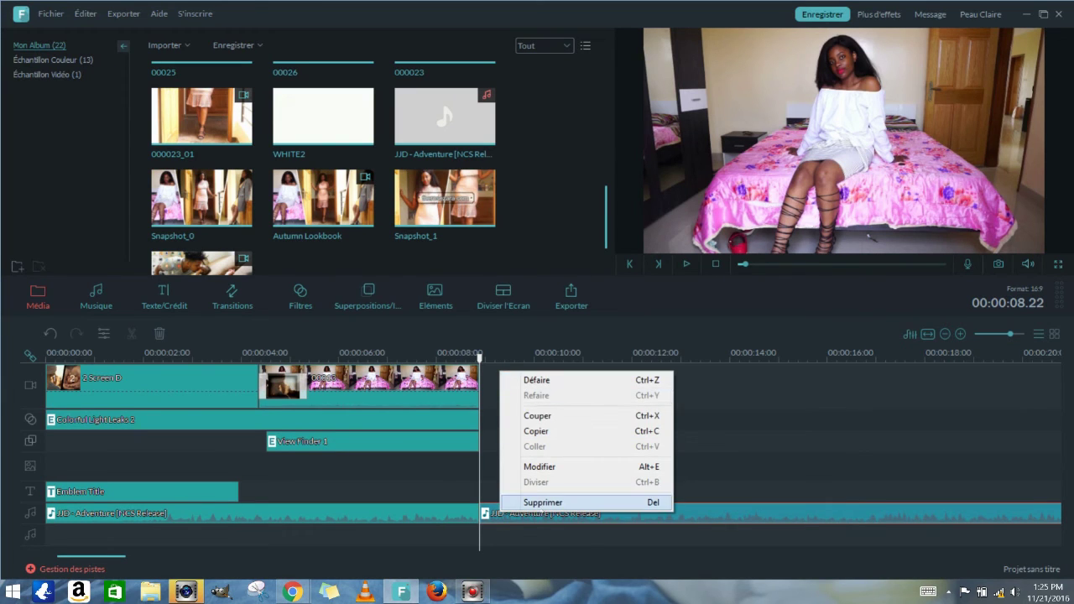
pyautogui.click(539, 503)
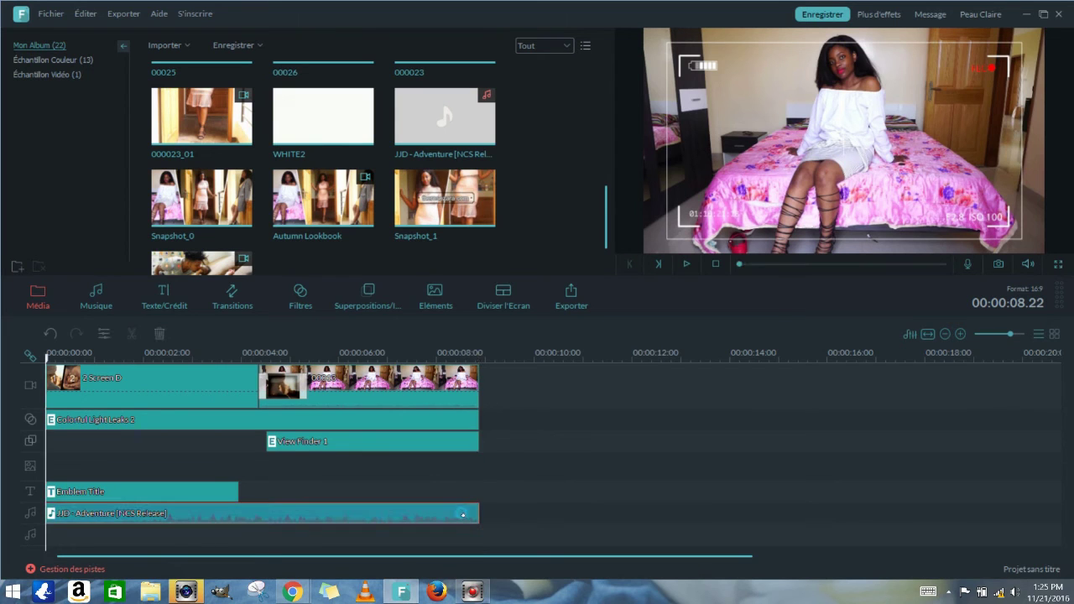
# Step: Add a short fade-out to the trimmed music clip and confirm its audio settings
pyautogui.rightClick(456, 512)
pyautogui.doubleClick(455, 513)
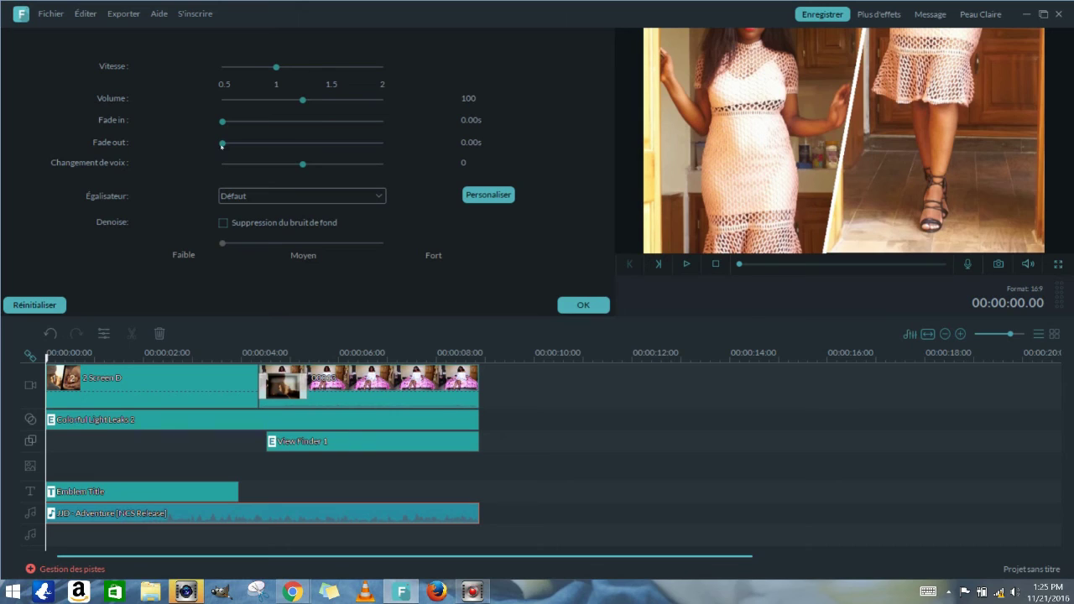
pyautogui.moveTo(222, 145); pyautogui.dragTo(228, 150)
pyautogui.click(591, 308)
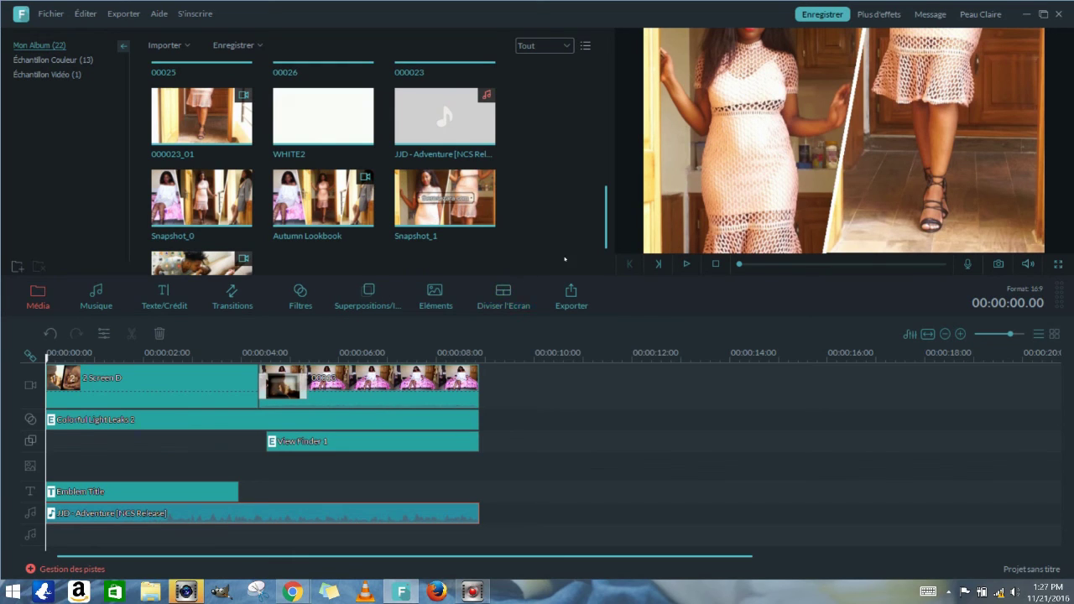
# Step: Open the video export settings and name the MP4 output file Autumn Lookbook 000
pyautogui.click(571, 294)
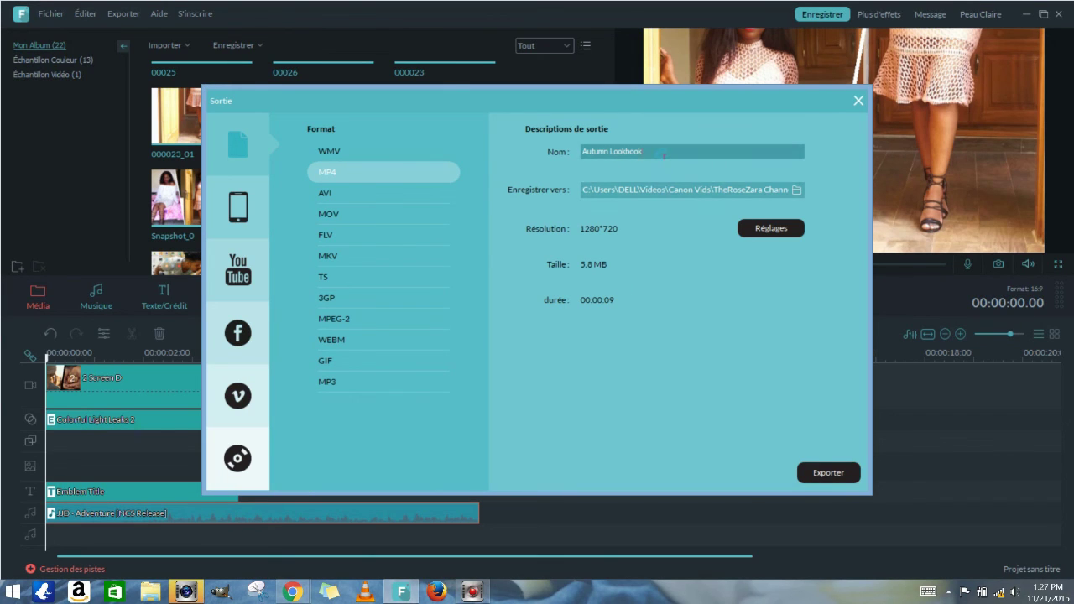
pyautogui.write('000')
# Step: Review the export options for devices, YouTube, Vimeo and Facebook
pyautogui.click(229, 221)
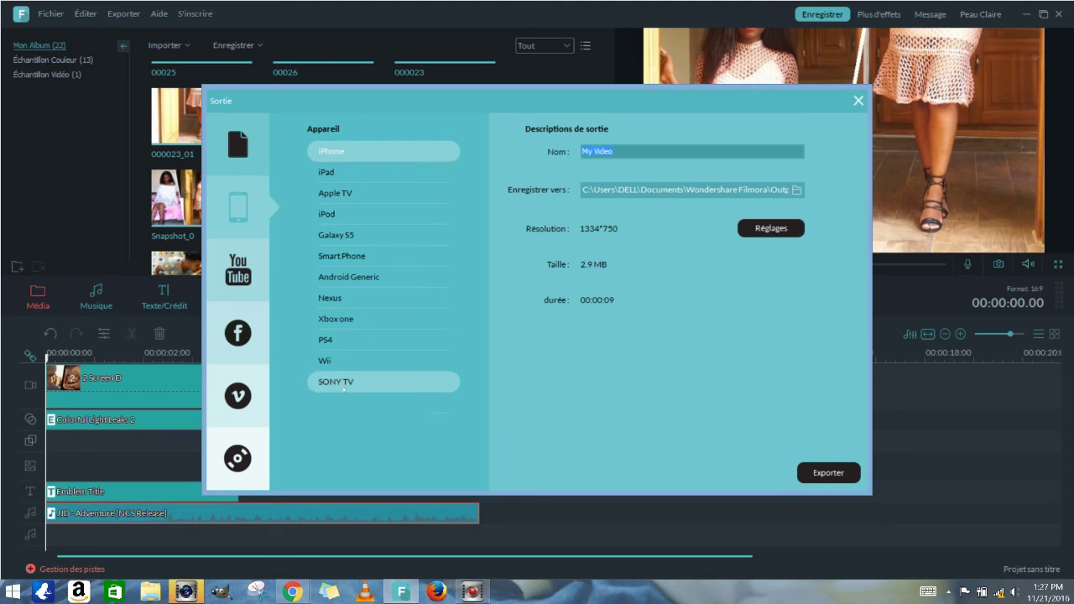
pyautogui.click(240, 287)
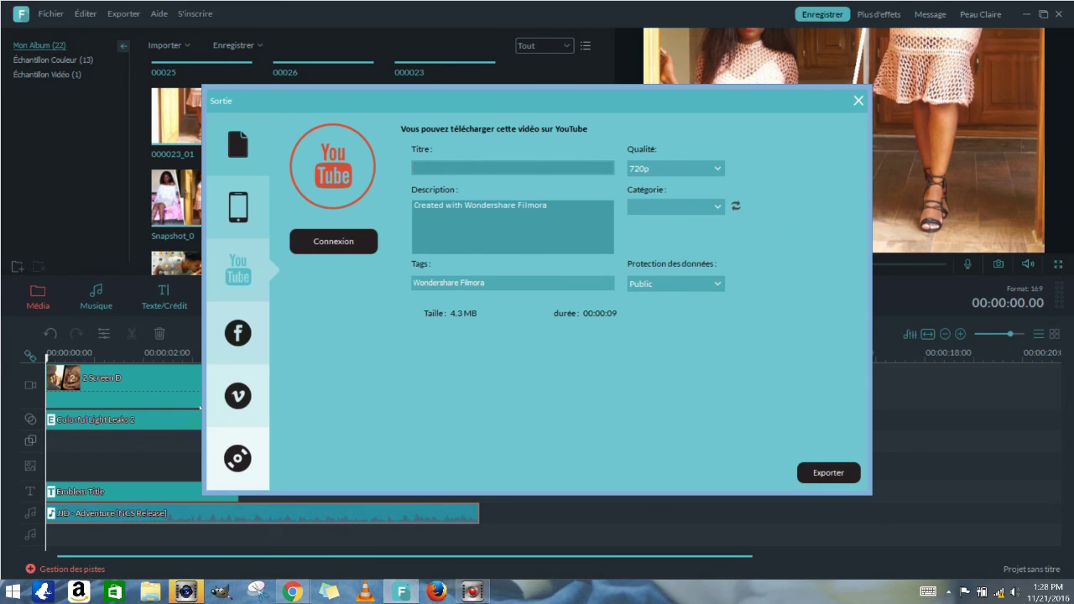
pyautogui.click(237, 395)
pyautogui.click(237, 333)
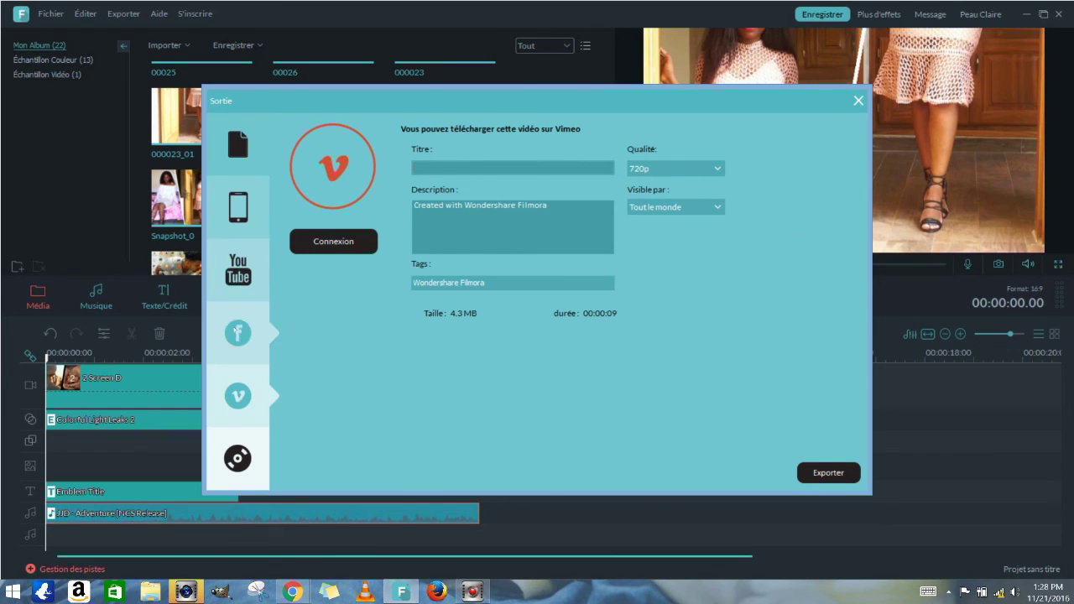
pyautogui.click(237, 396)
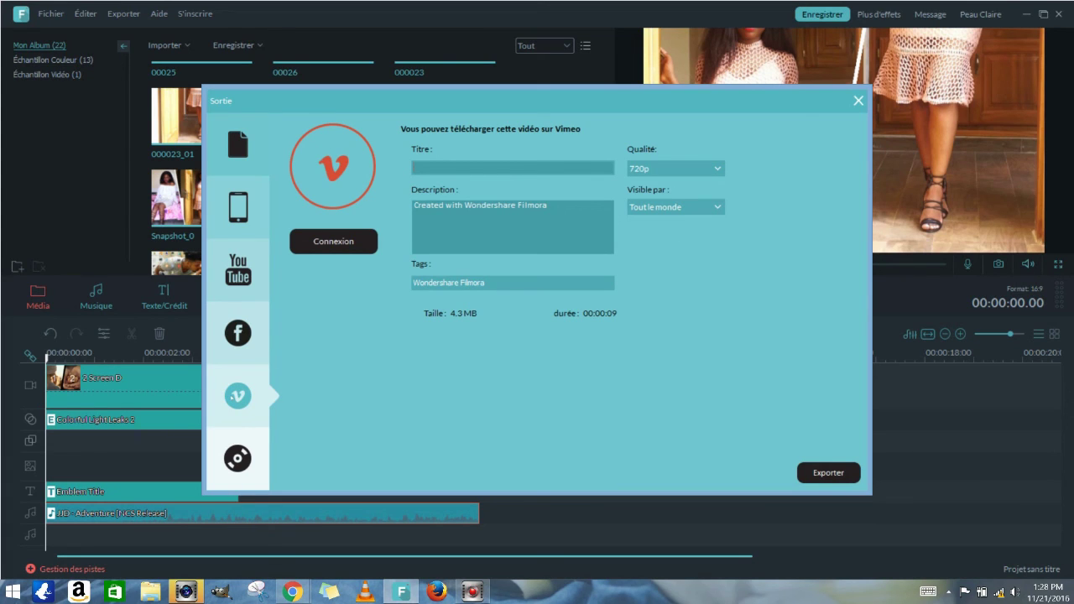
pyautogui.click(231, 332)
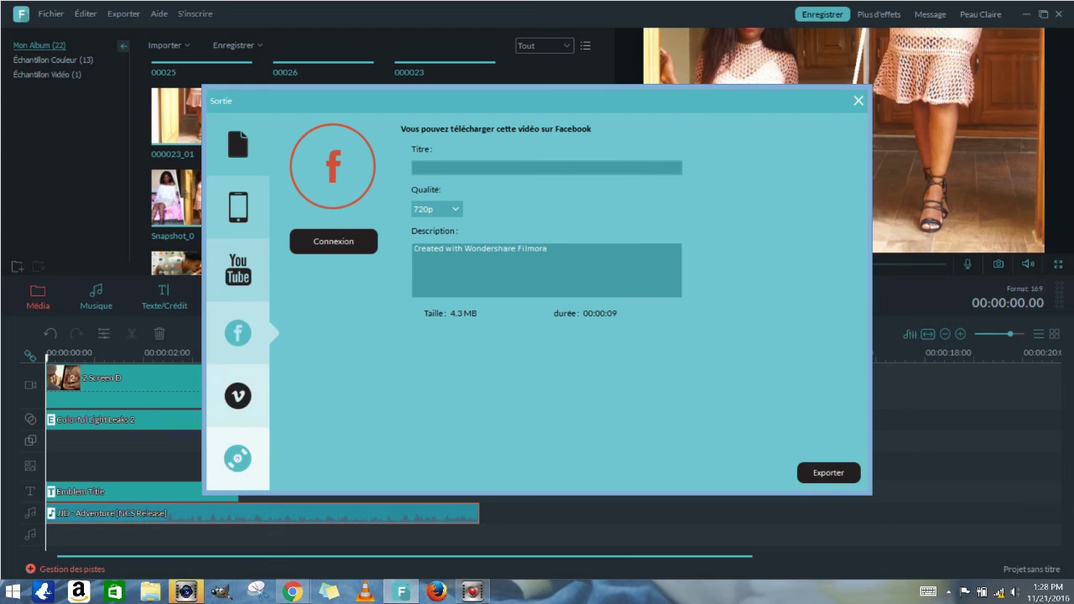
# Step: Return to the local file output and export the video as an MP4 named Autumn Lookbook 000
pyautogui.click(238, 150)
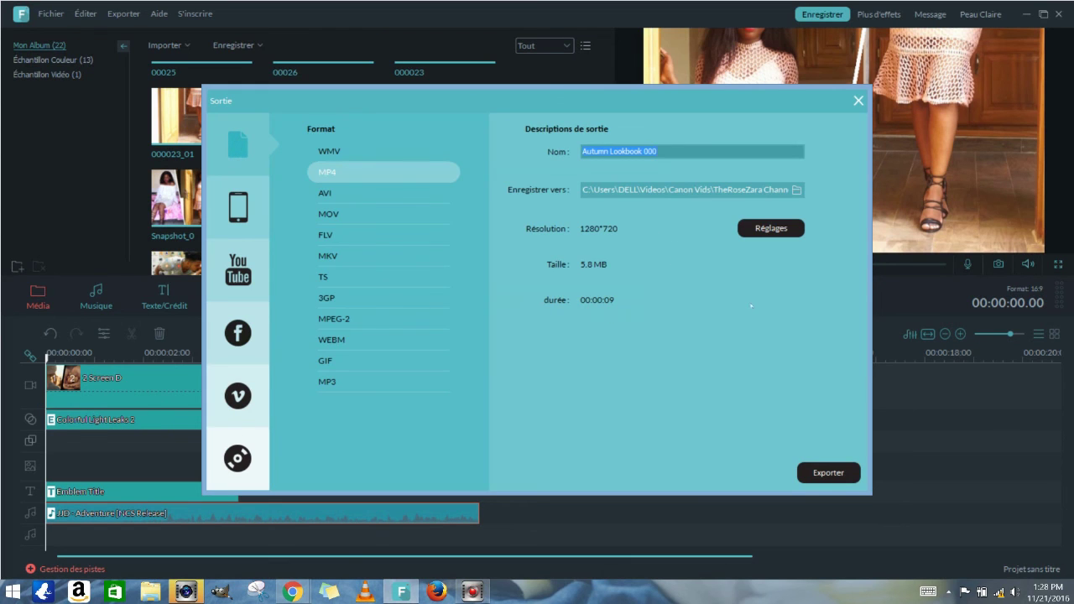
pyautogui.click(829, 474)
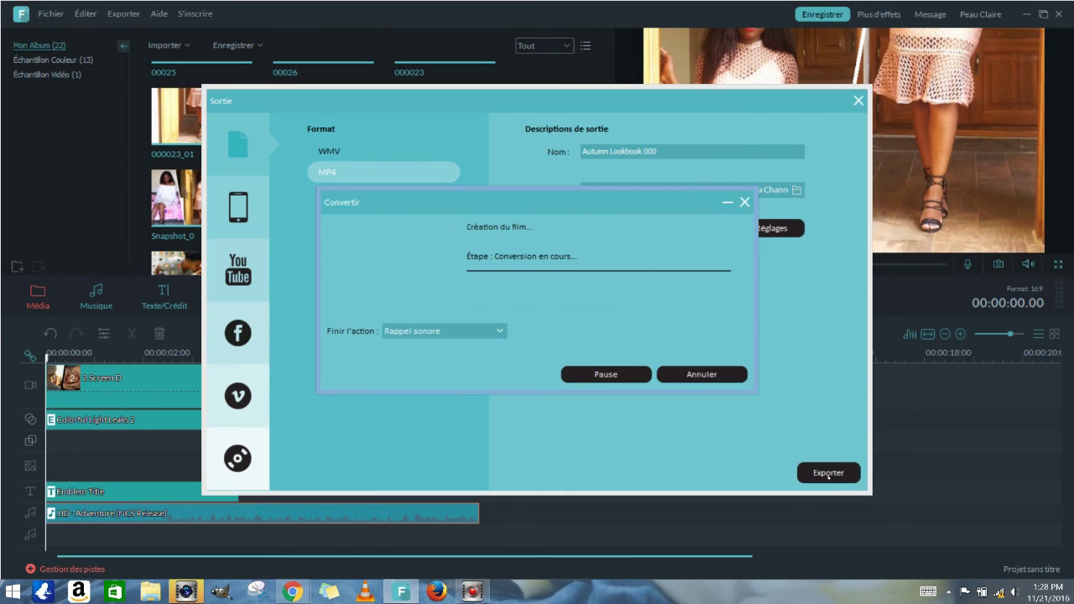